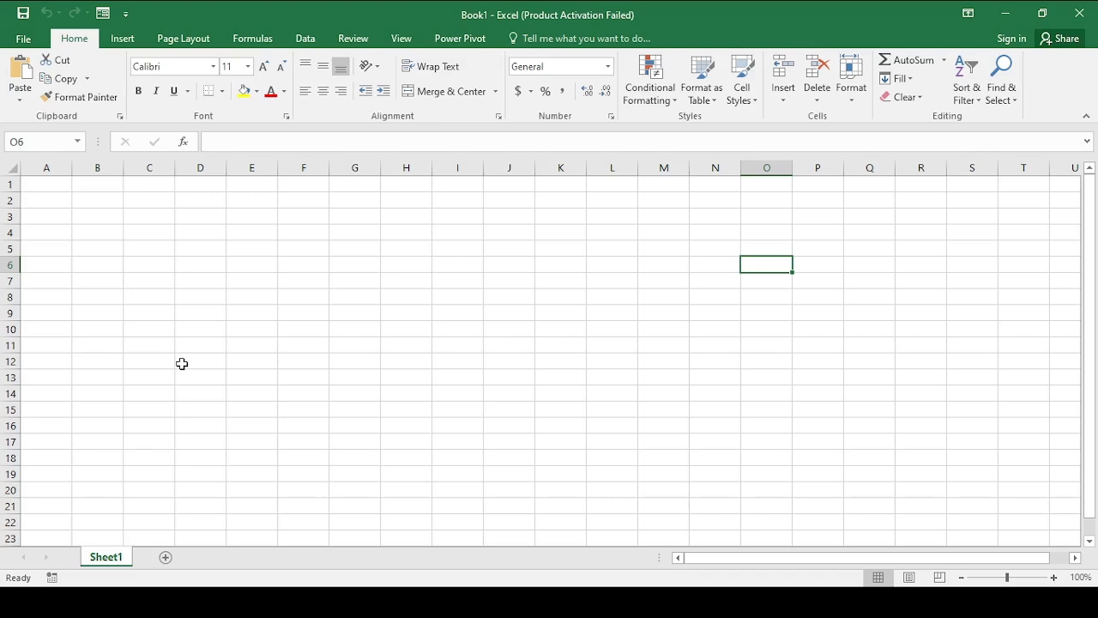
- Select cell E4 and move the active cell one cell at a time through B4 and B2 up to A1
left_click(263, 234)
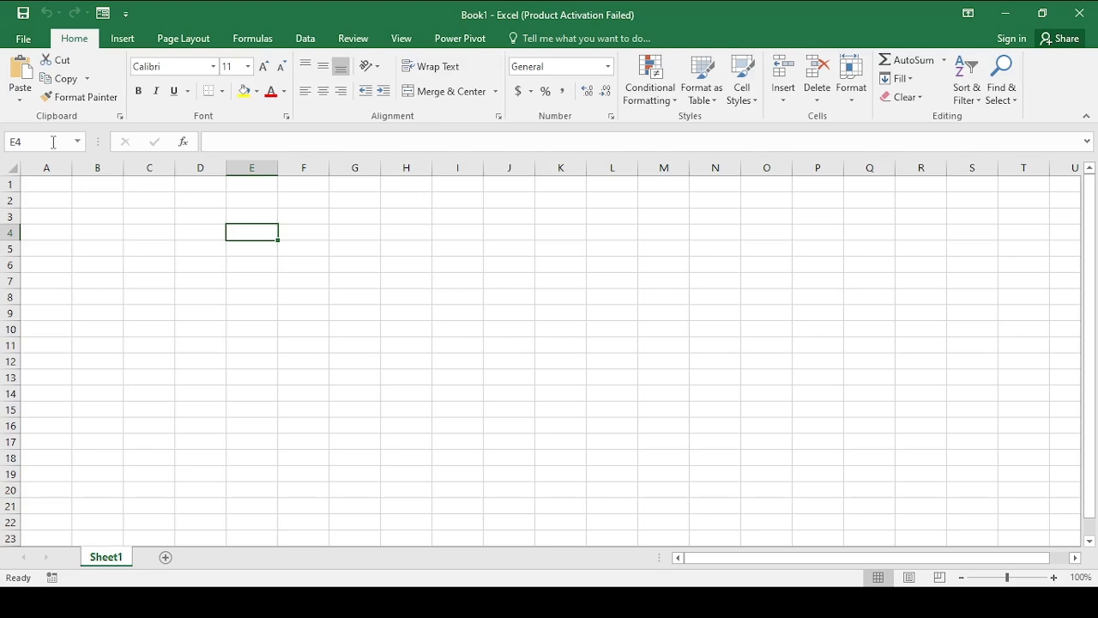
key("Left")
key("Left")
key("Left")
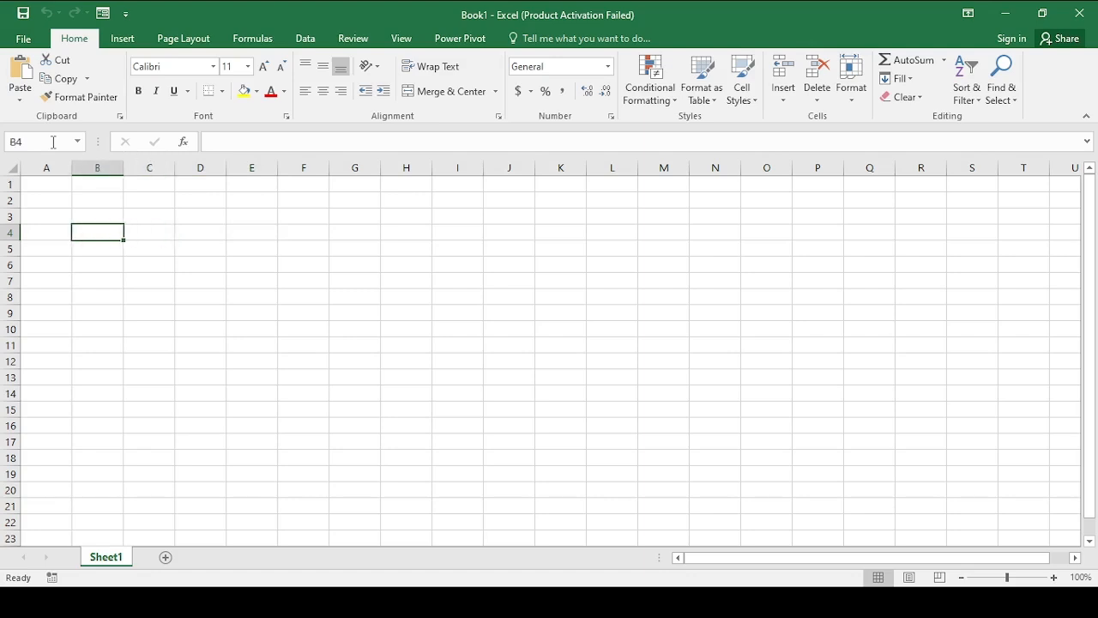
key("Up")
key("Up")
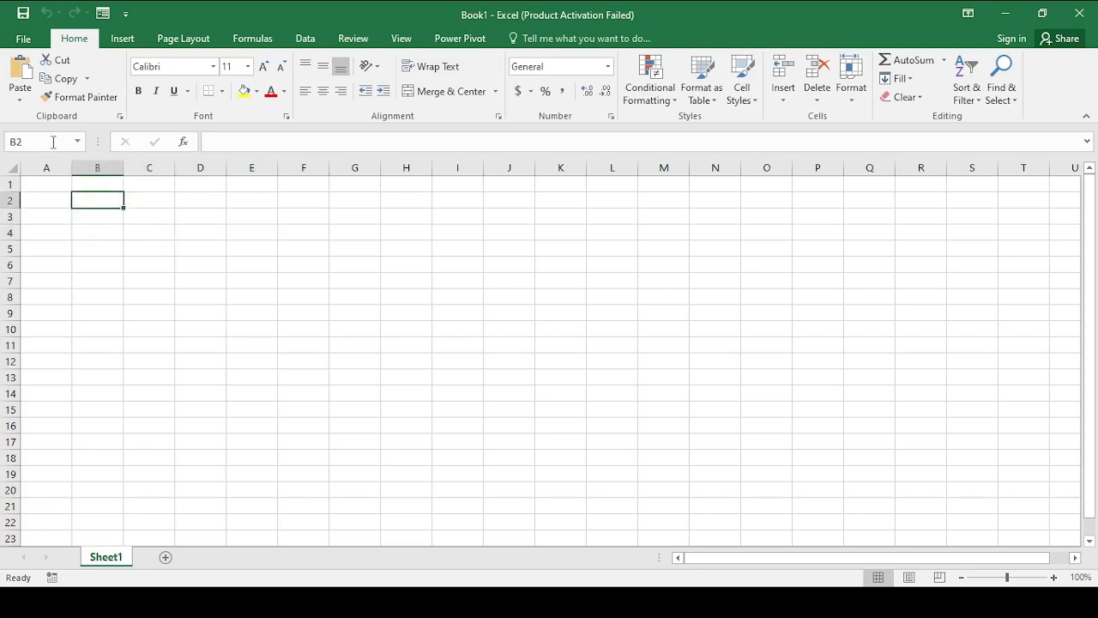
key("Left")
key("Right")
key("Left")
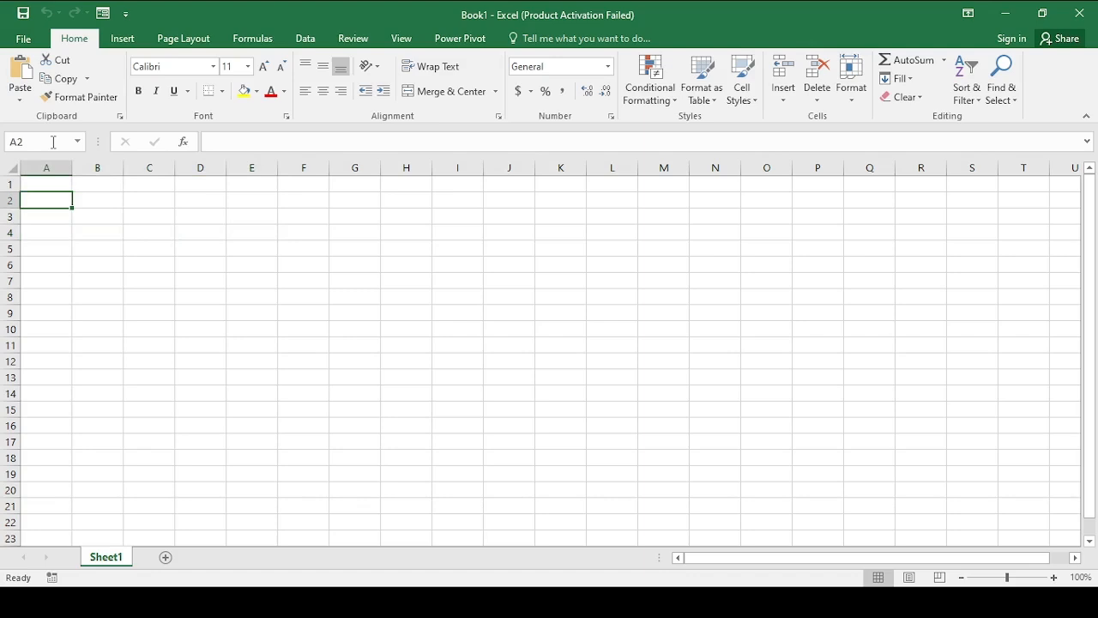
key("Down")
key("Up")
key("Up")
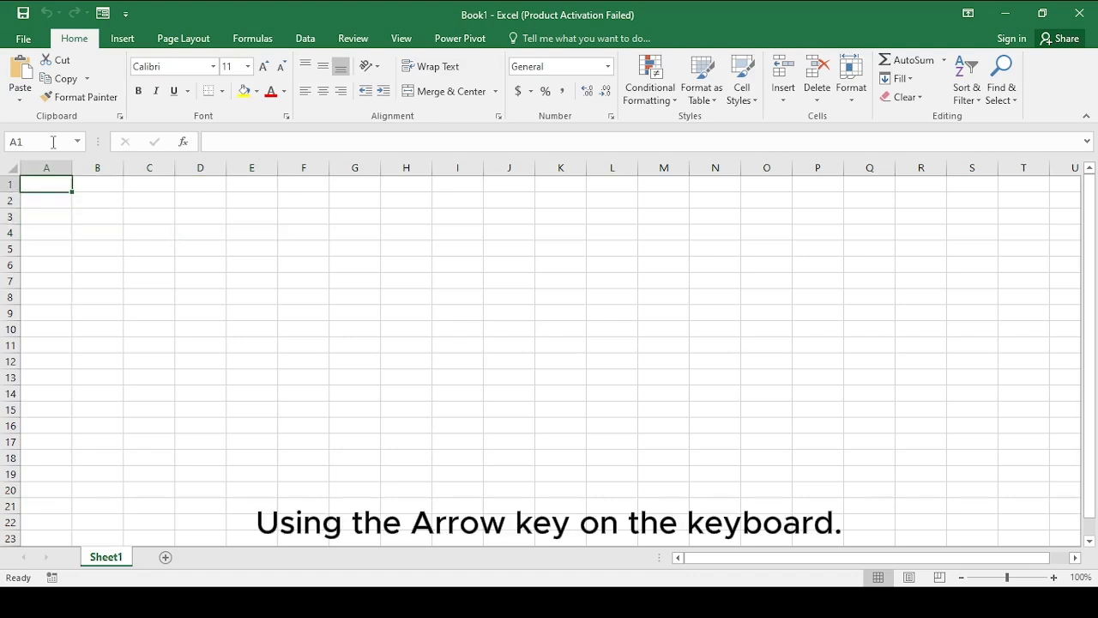
- Step the active cell down from A1 to row 3, across to column B and back, ending on A2
key("Down")
key("Down")
key("Right")
key("Left")
key("Down")
key("Up")
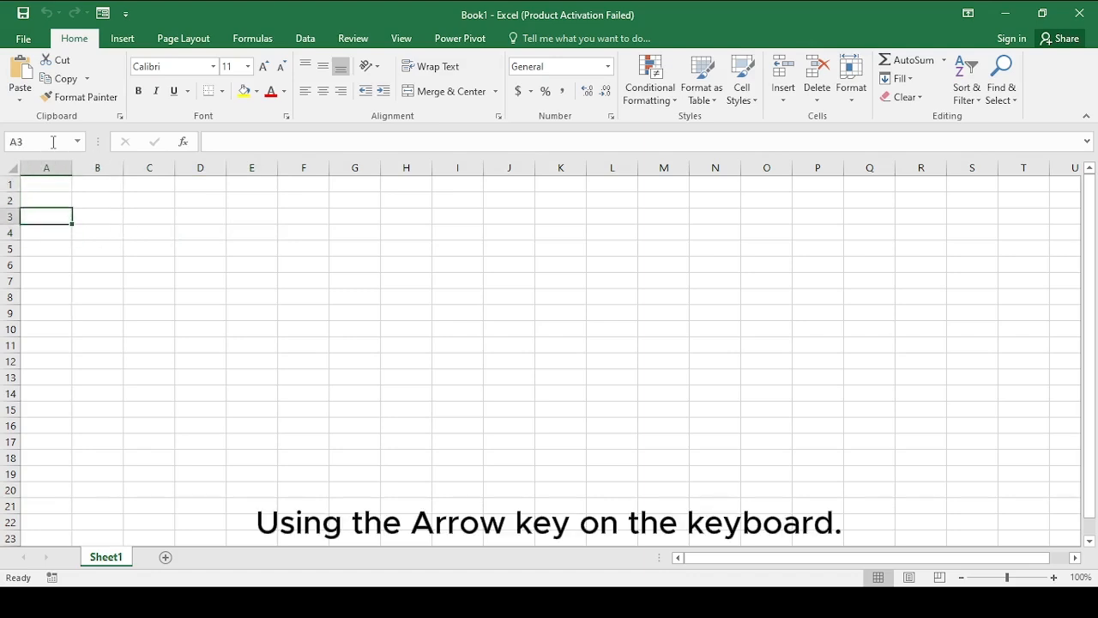
key("Up")
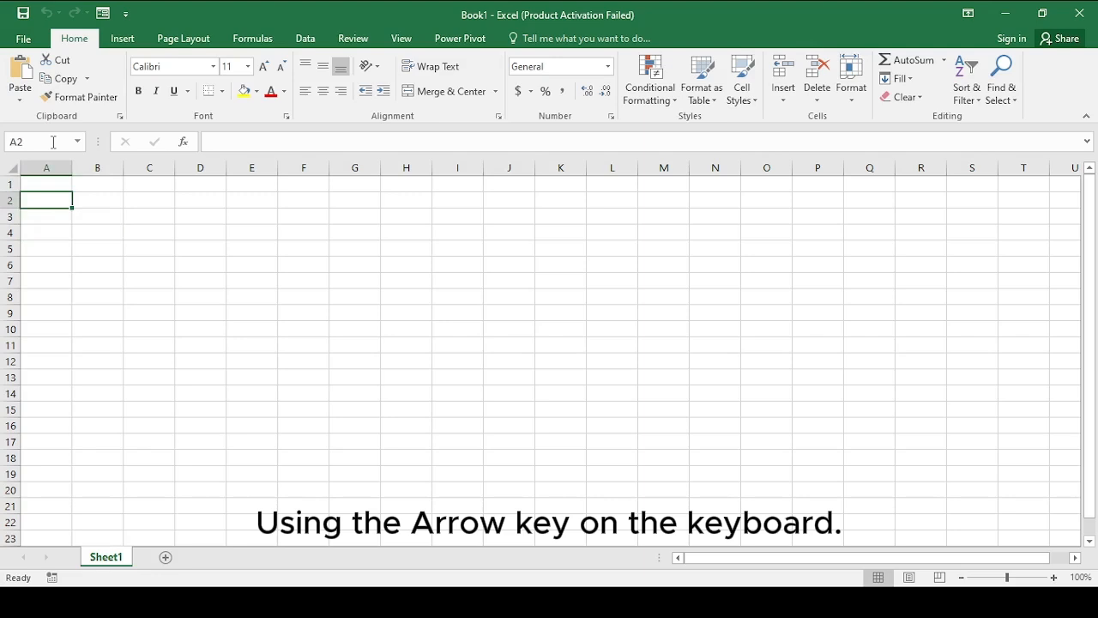
- Advance the active cell along row 2 from A2 to F2, and move on to the next row at B3
key("Right")
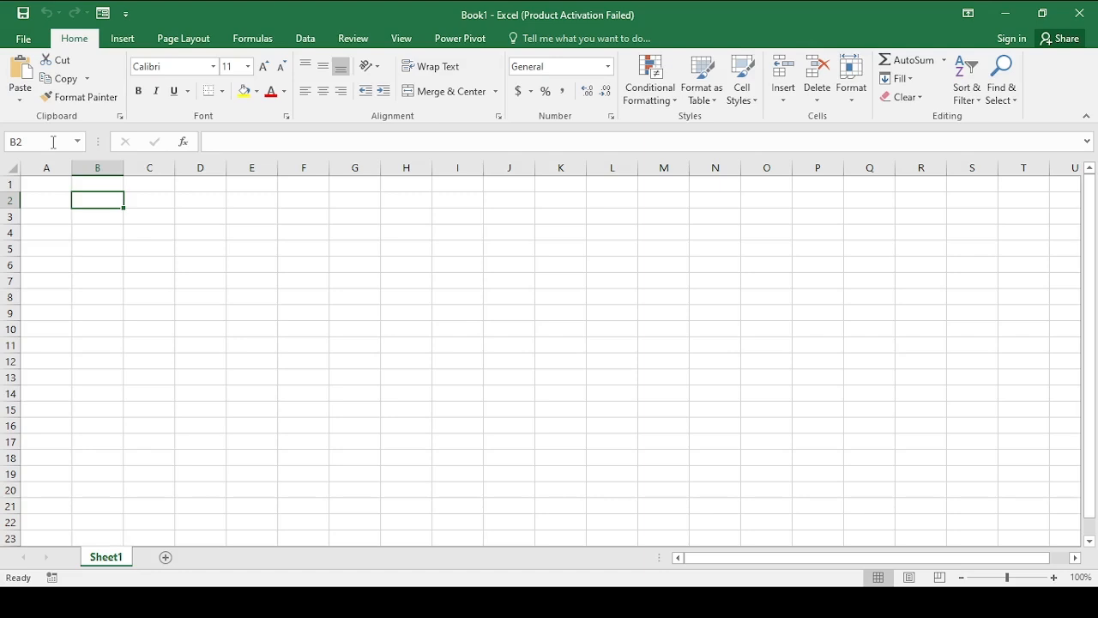
key("Right")
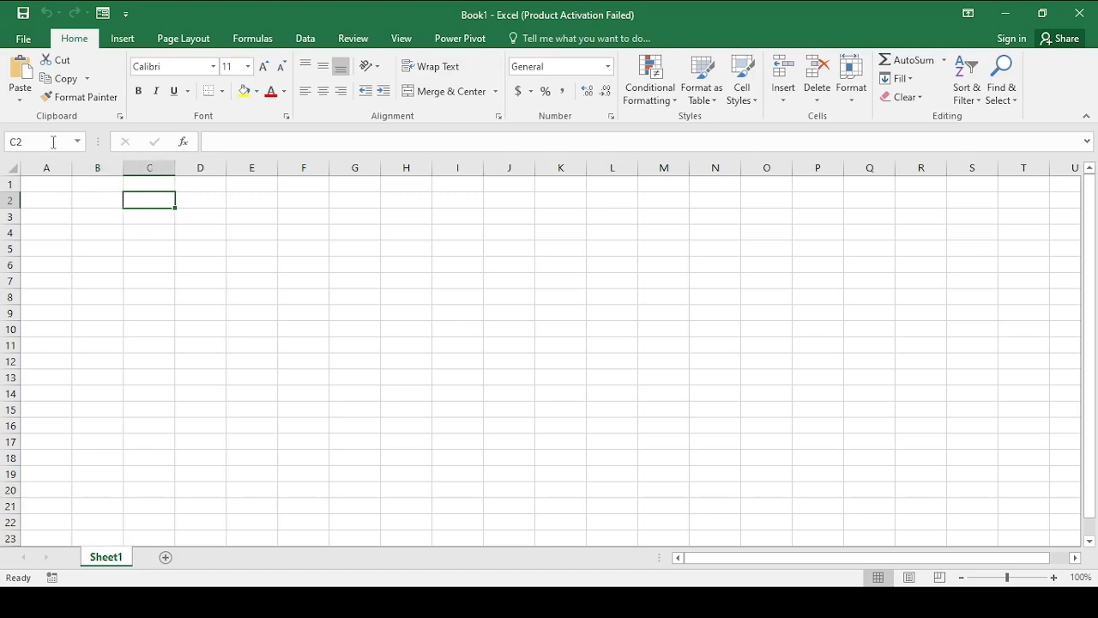
key("Right")
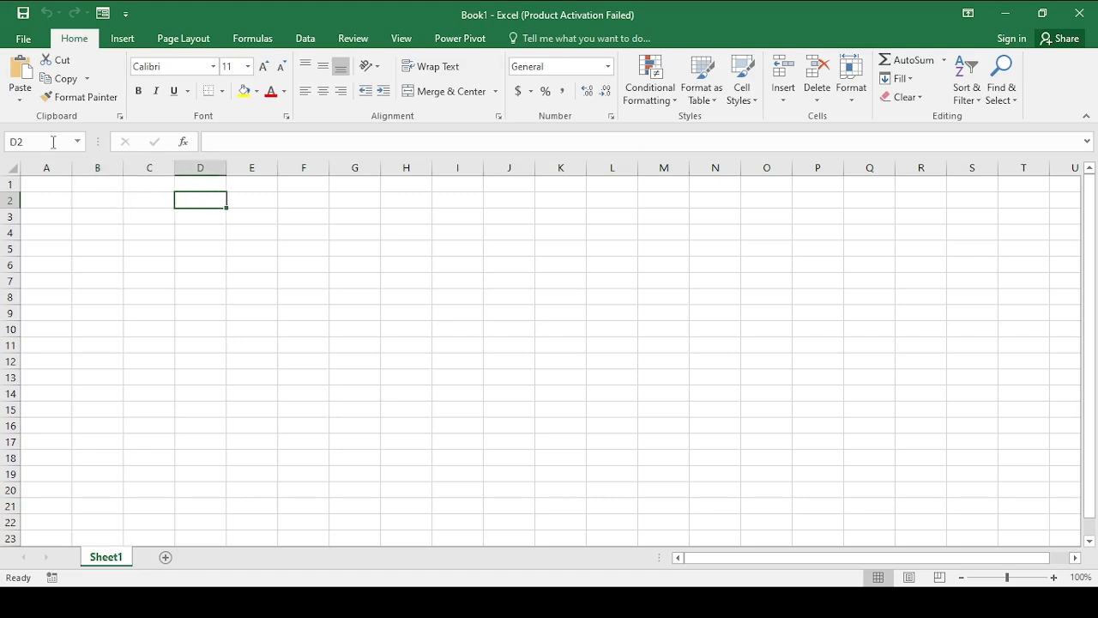
key("Right")
key("Right")
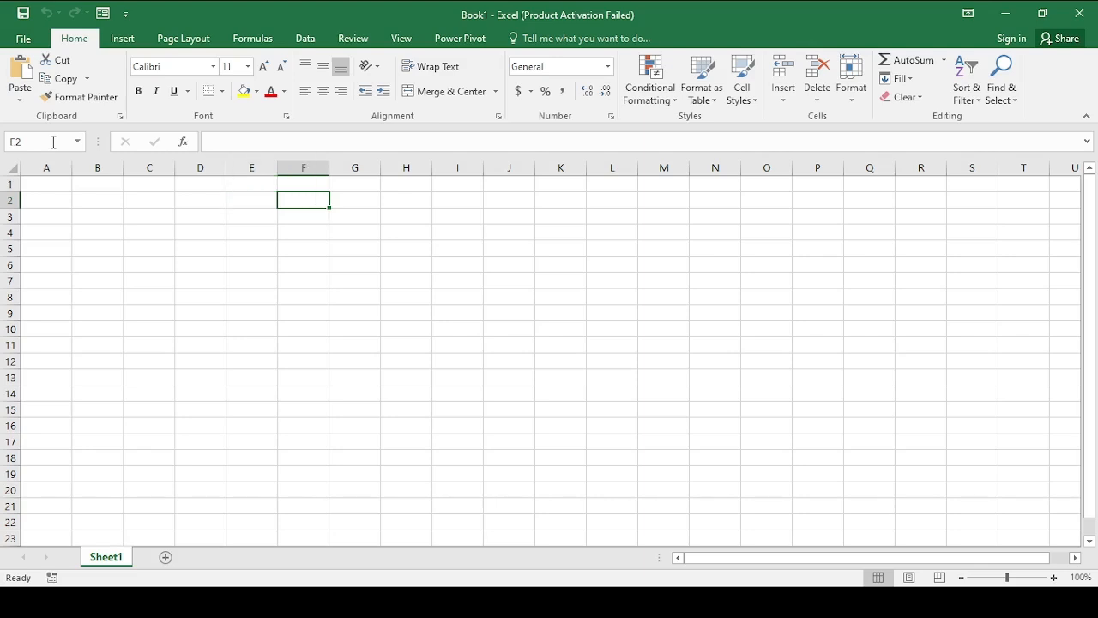
key("Return")
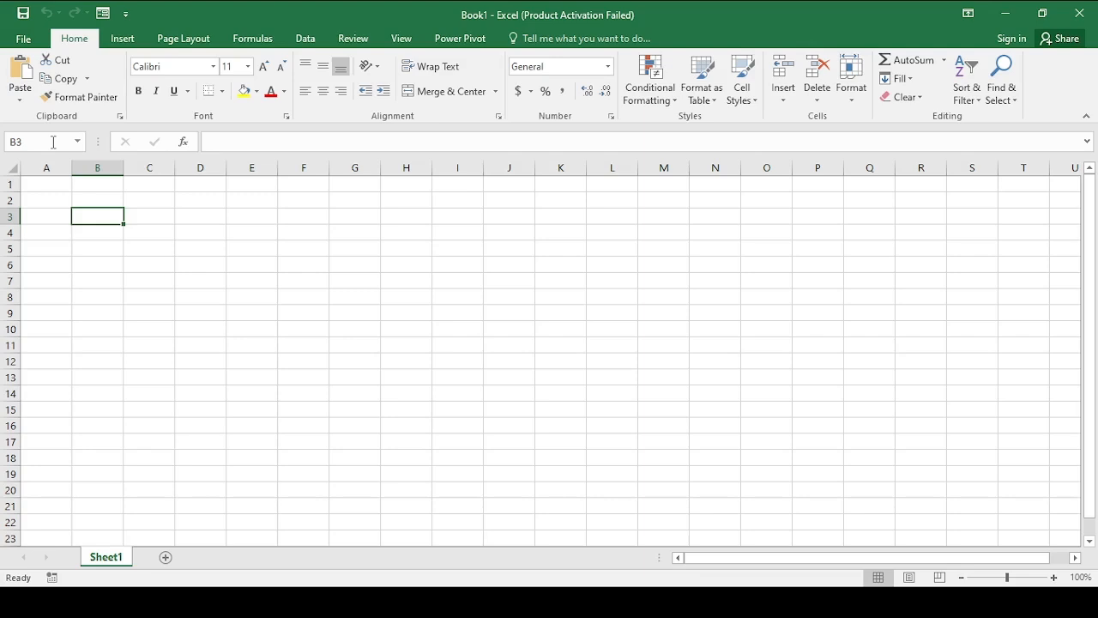
- Move the active cell to B4, advance it across to D4, and drop to the next row at B5
key("Down")
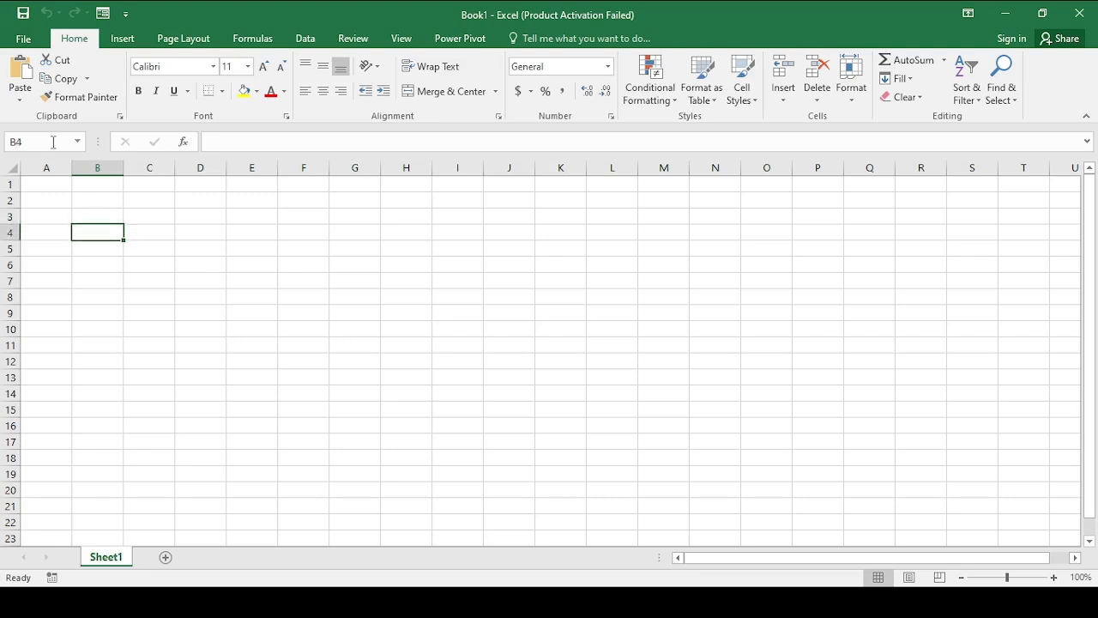
key("Right")
key("Right")
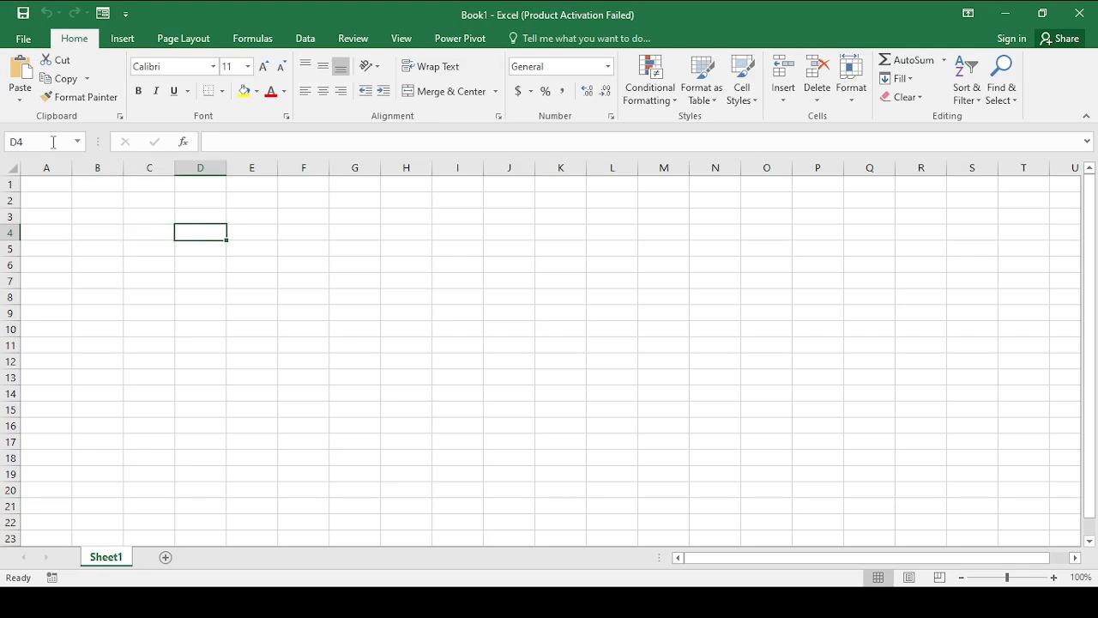
key("Return")
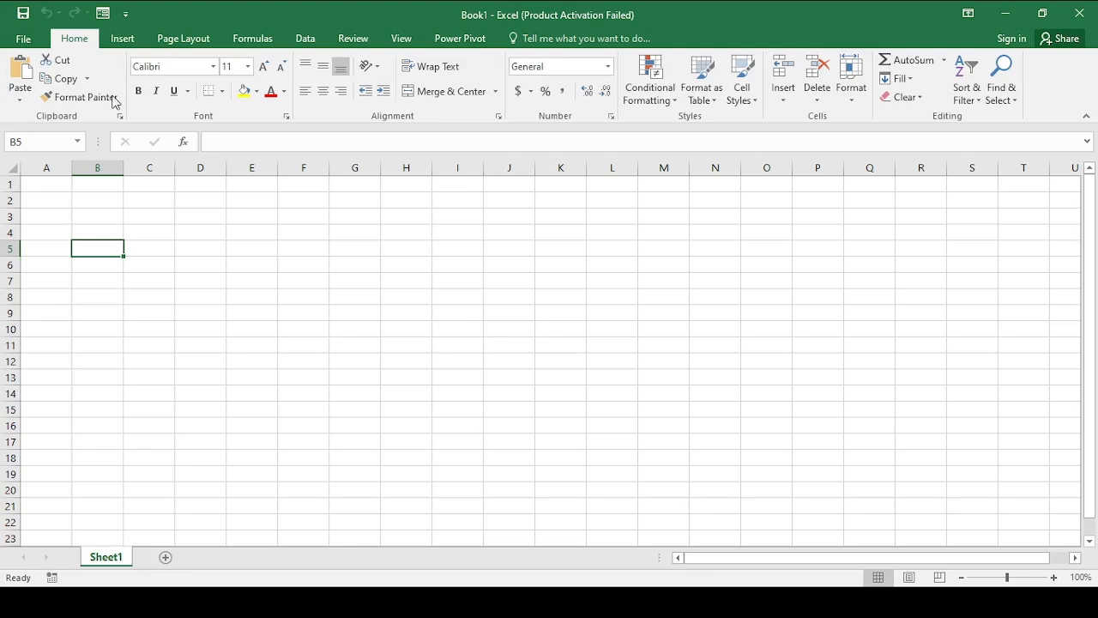
- Enter the formula =2+2 in cell B2
left_click(95, 200)
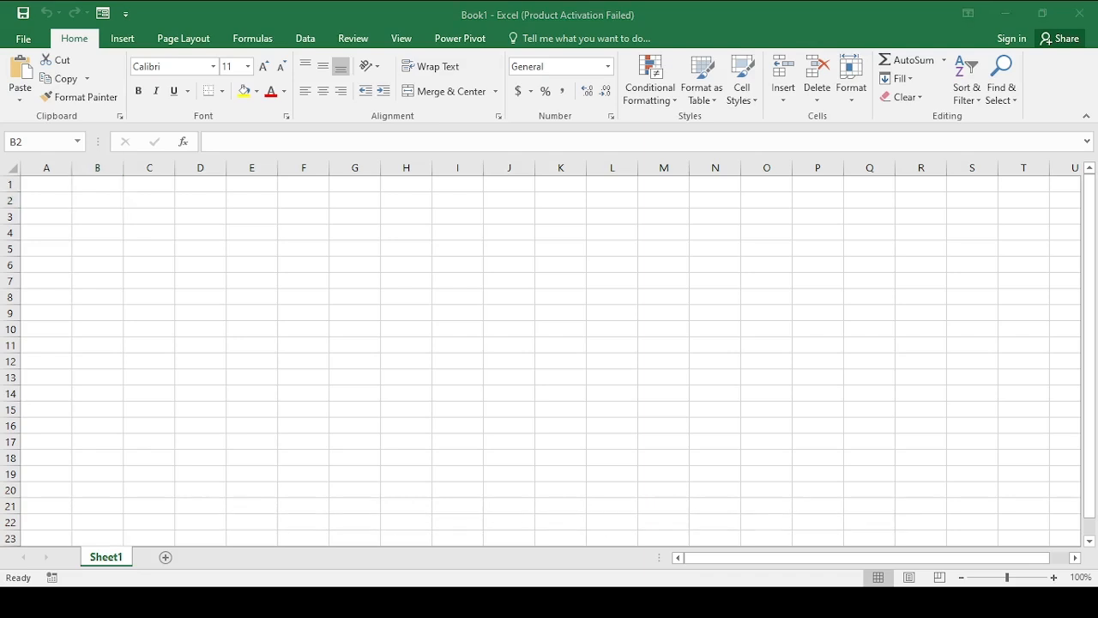
left_click(96, 198)
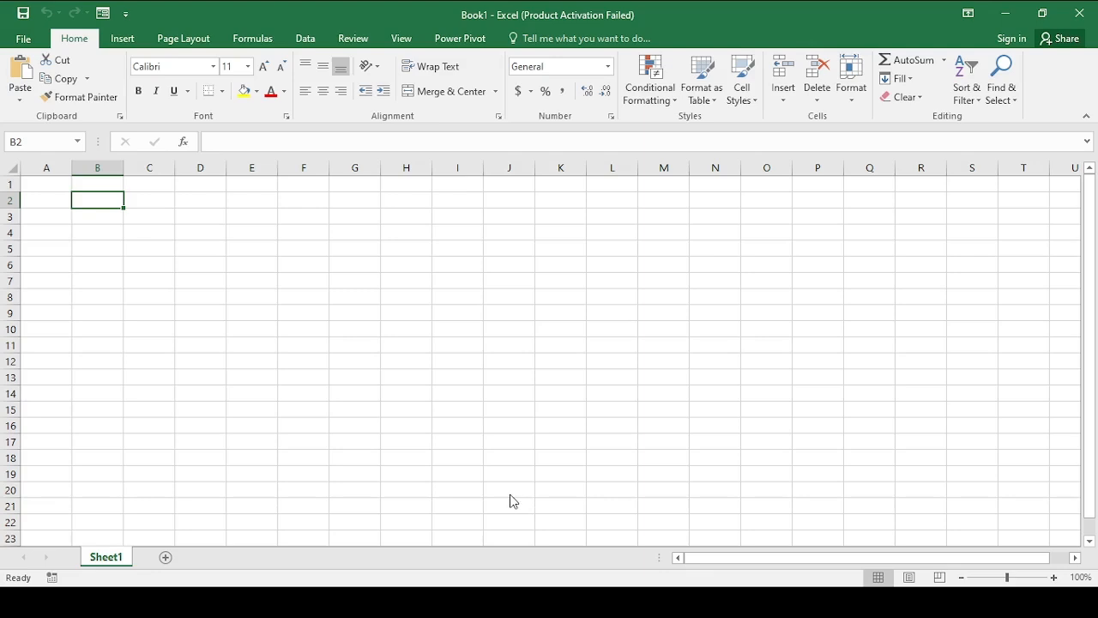
type("=")
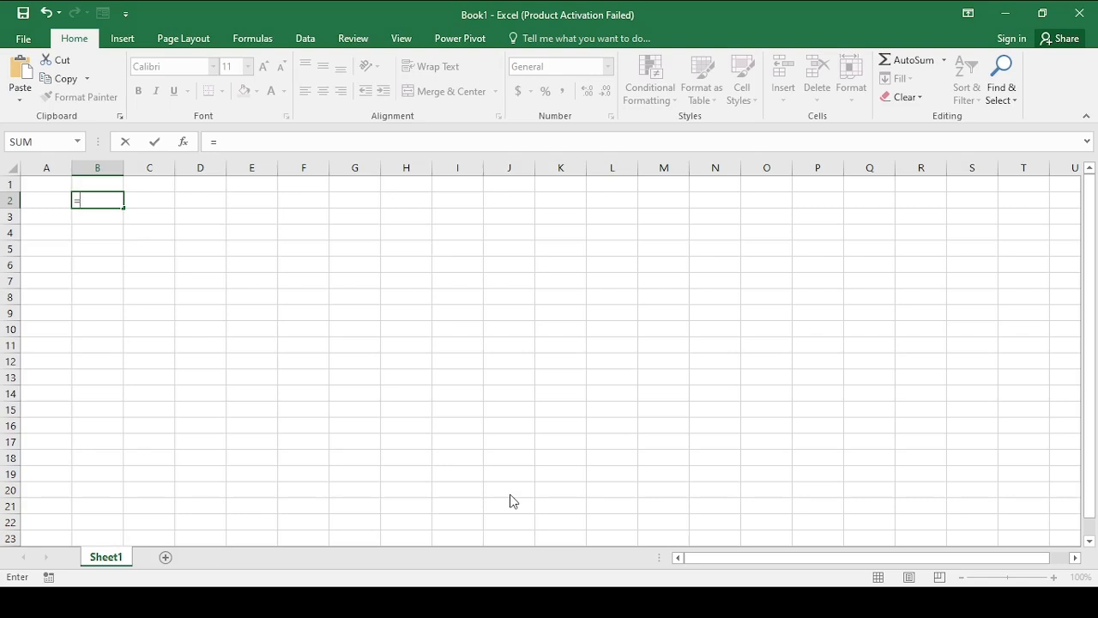
type("2+2")
key("Return")
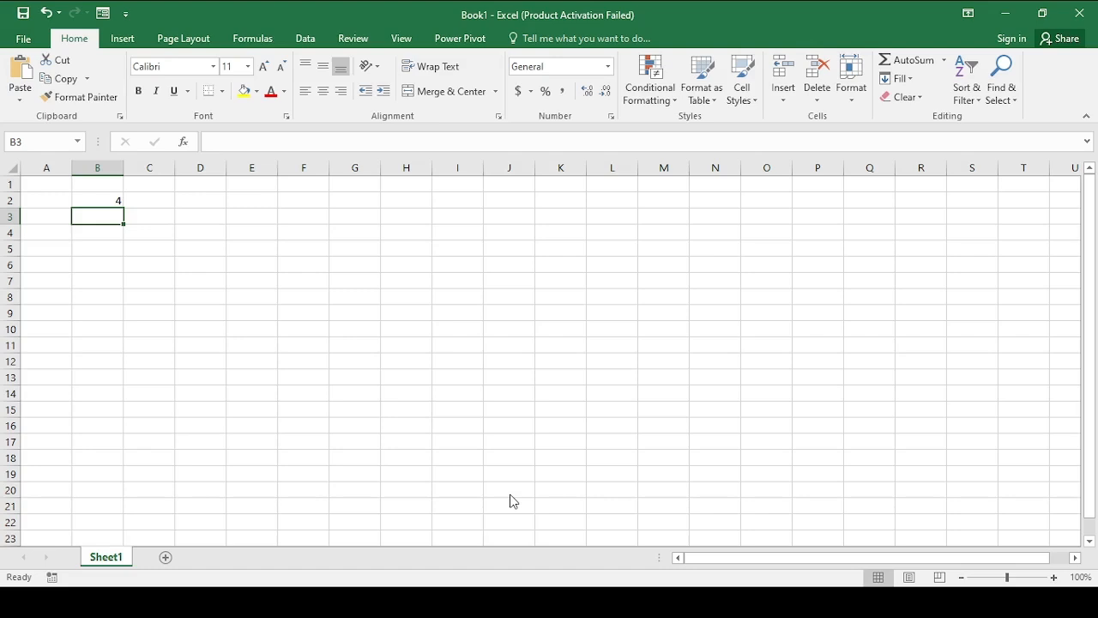
- Enter the value 8 in cell B3 and the value 3 in cell B4
type("8")
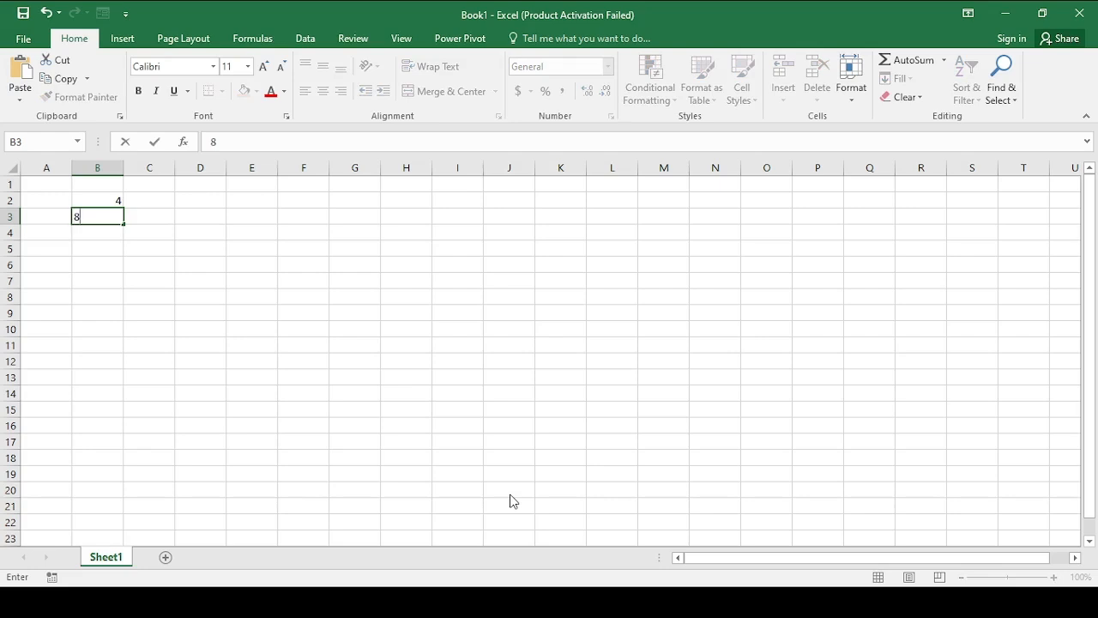
key("Return")
type("3")
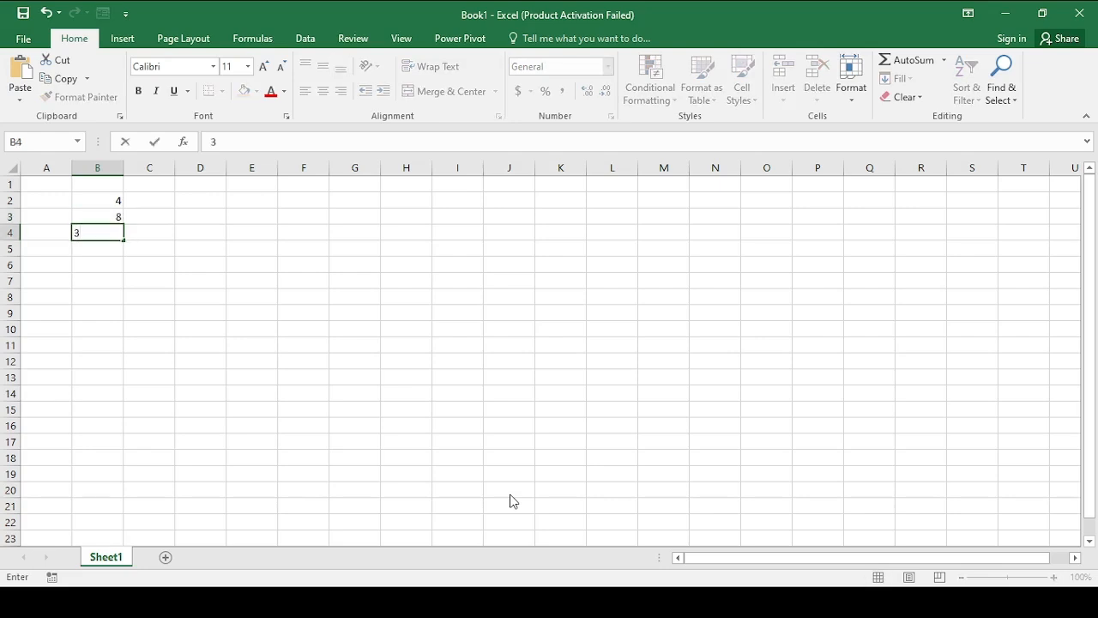
key("Return")
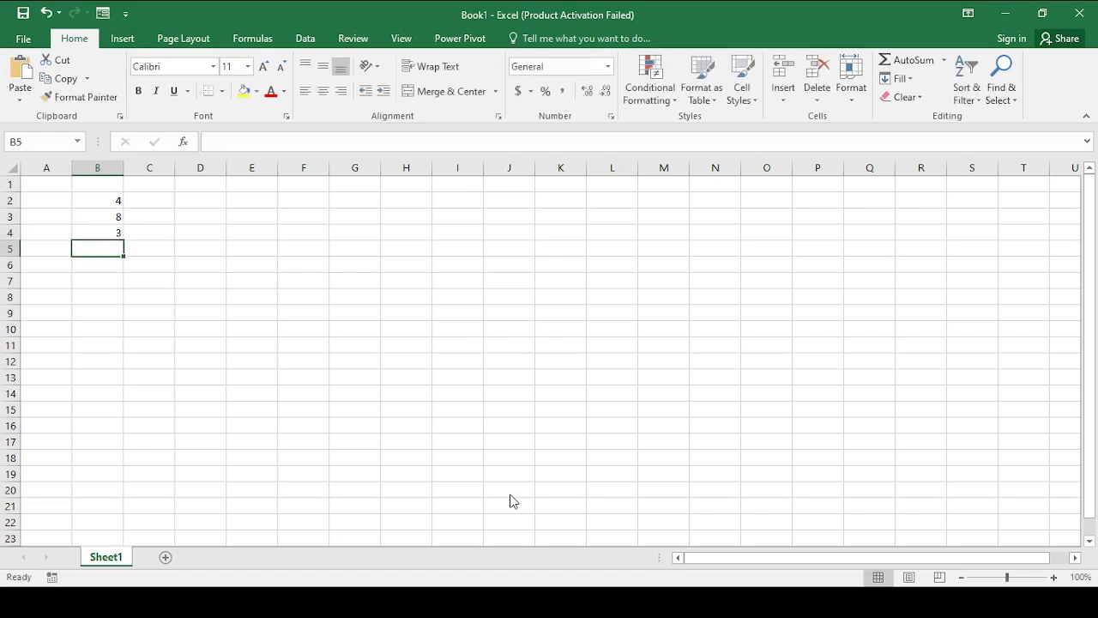
- Enter the formula =B3+B4 in cell C3 by pointing at the two referenced cells
key("Up")
key("Up")
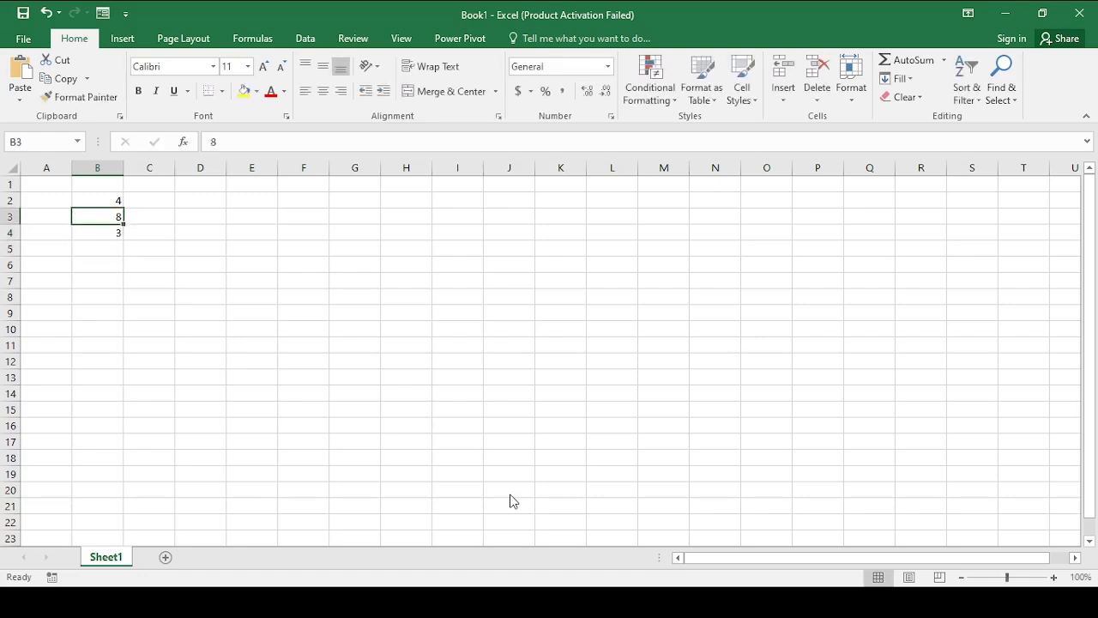
key("Right")
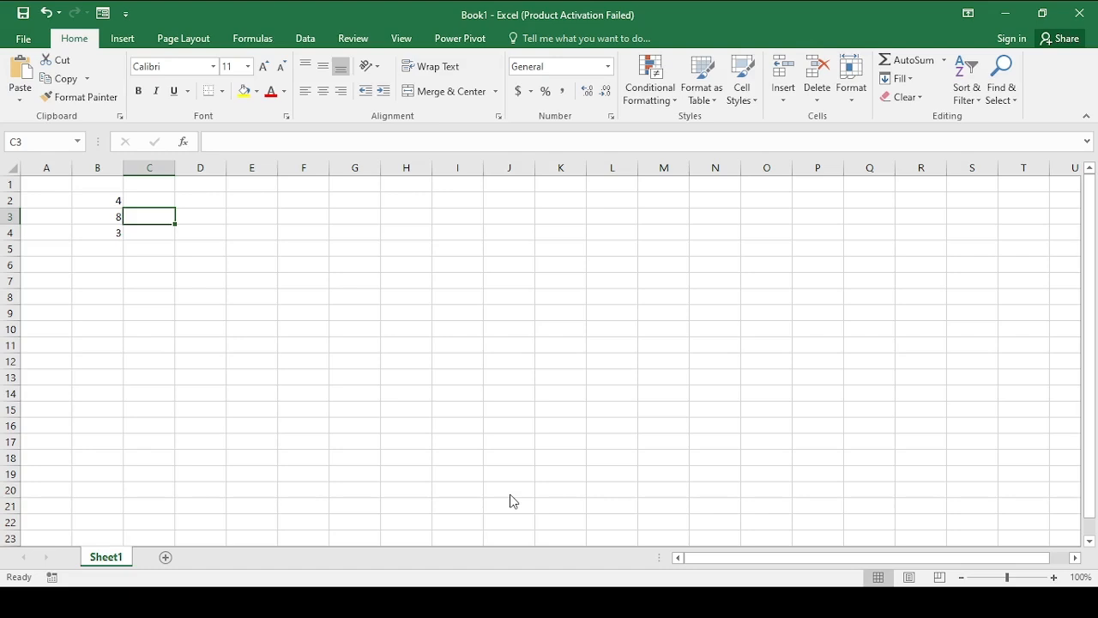
type("=")
key("Left")
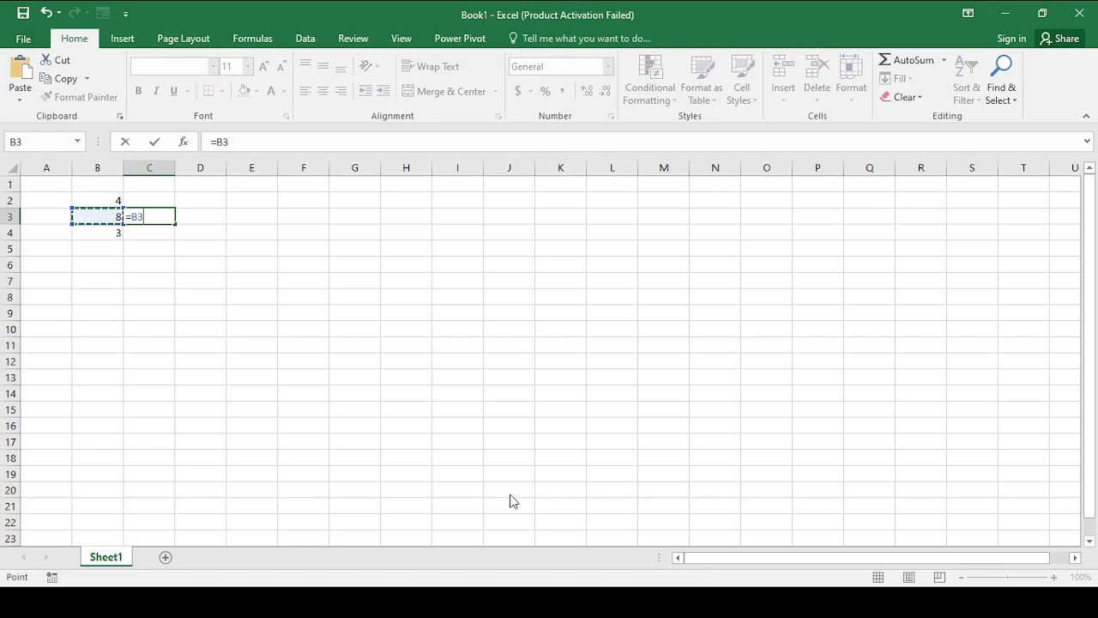
type("+")
key("Left")
key("Down")
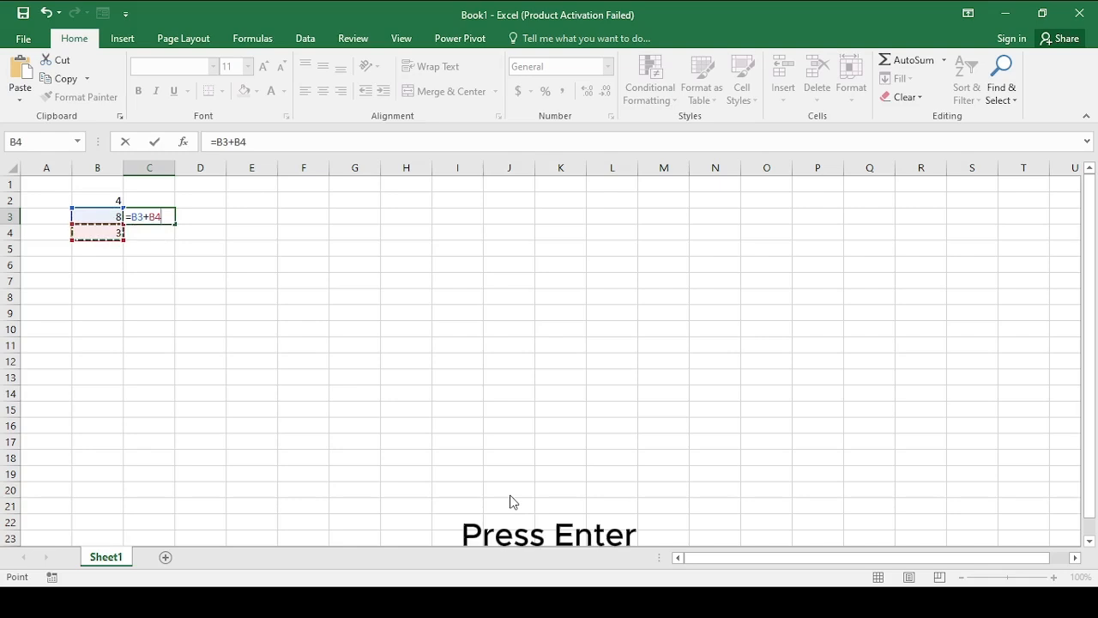
key("Return")
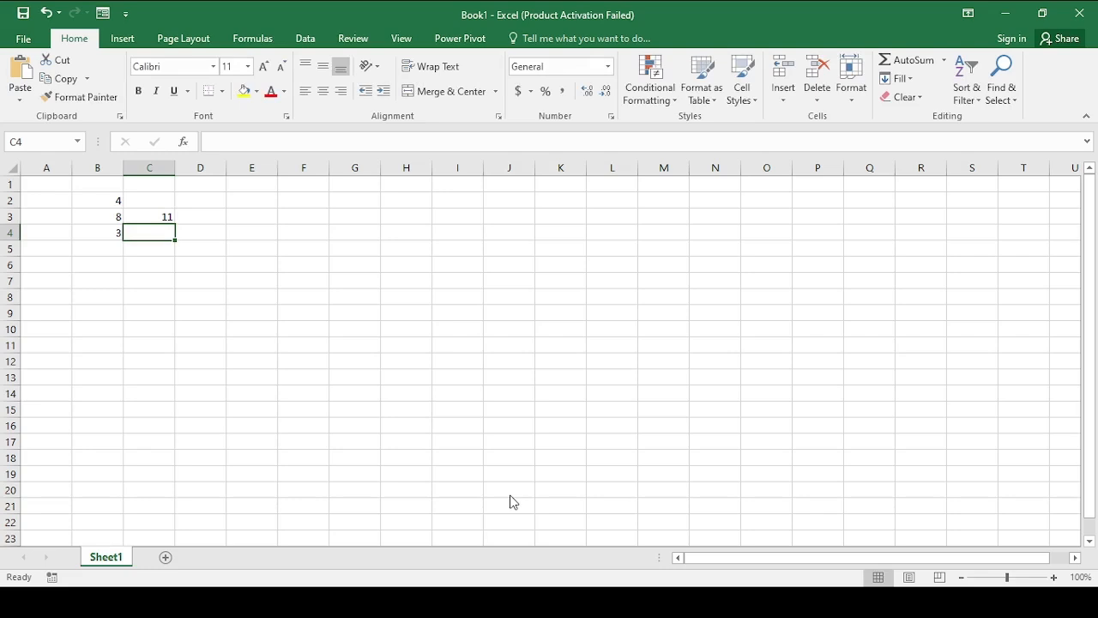
- Open the formula in cell C3 for editing to examine its cell references, and leave it
key("Up")
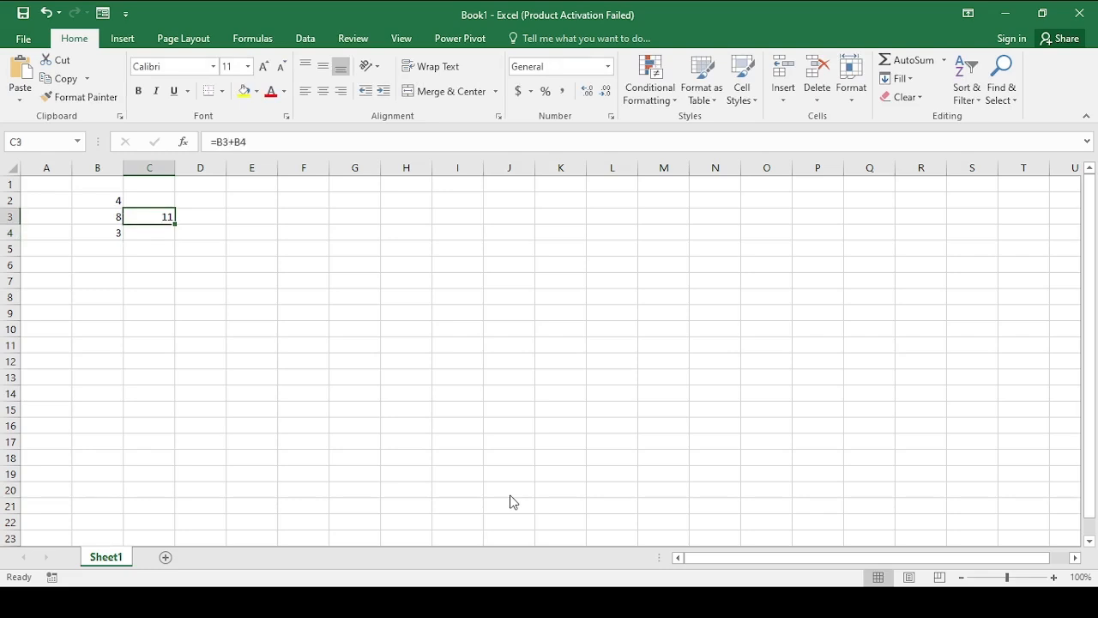
left_click(285, 141)
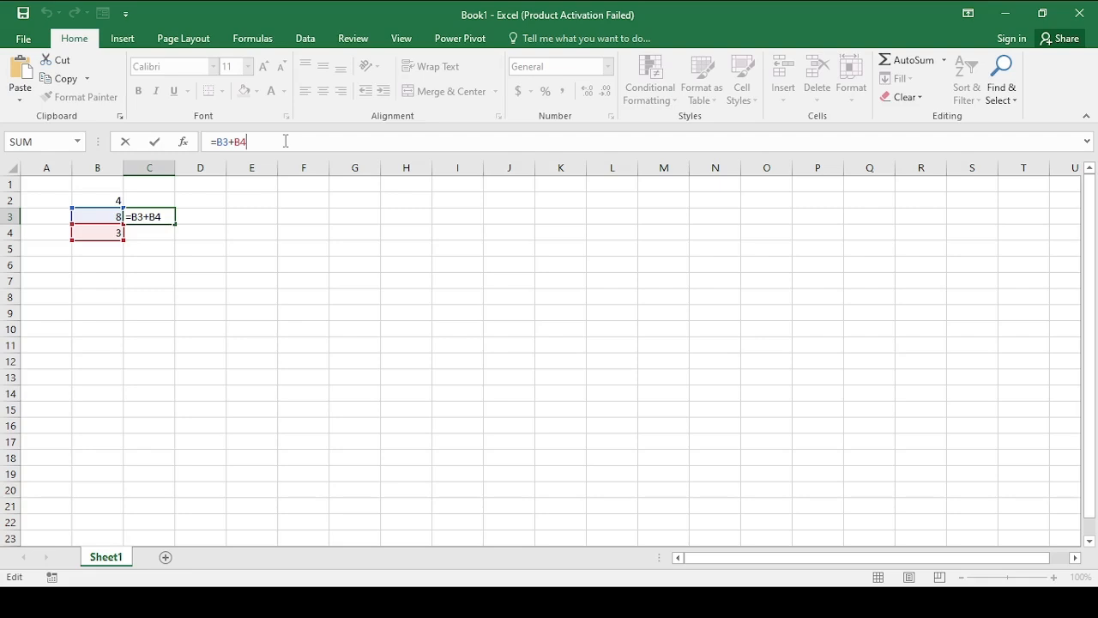
key("Return")
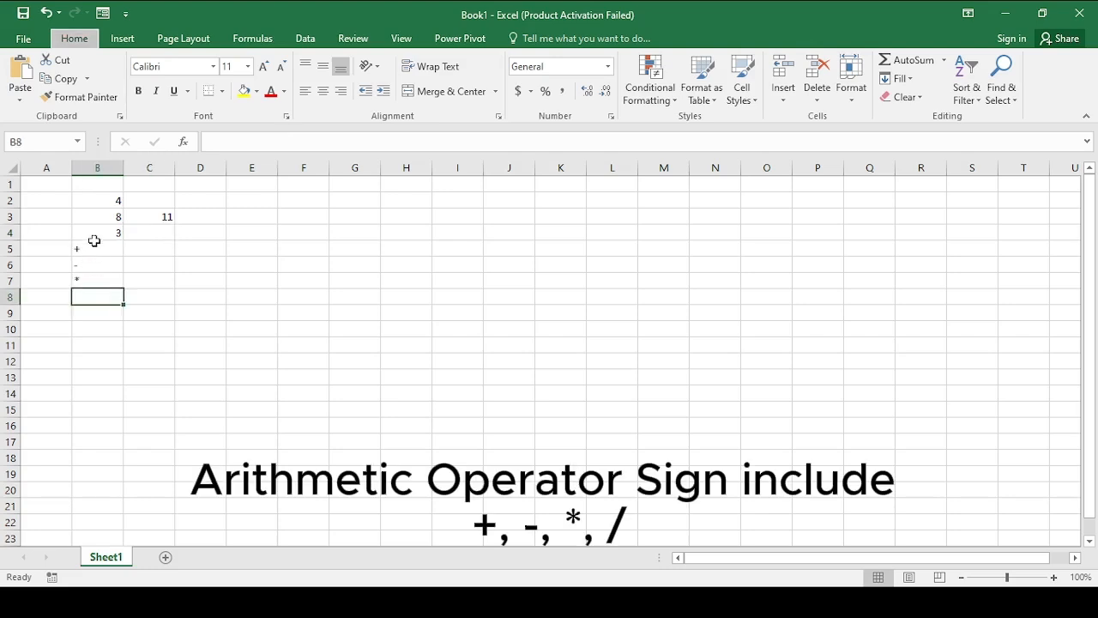
- Clear the operator signs from B5:B9, and the sample values and formulas from B2:E6
left_click(97, 246)
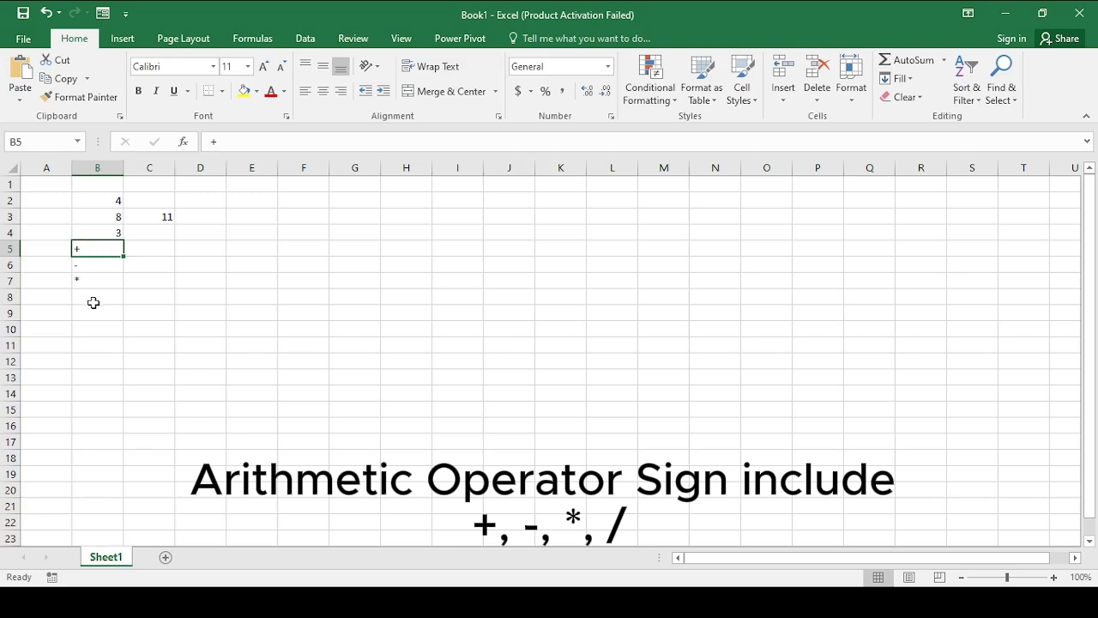
left_click_drag(84, 248, 84, 321)
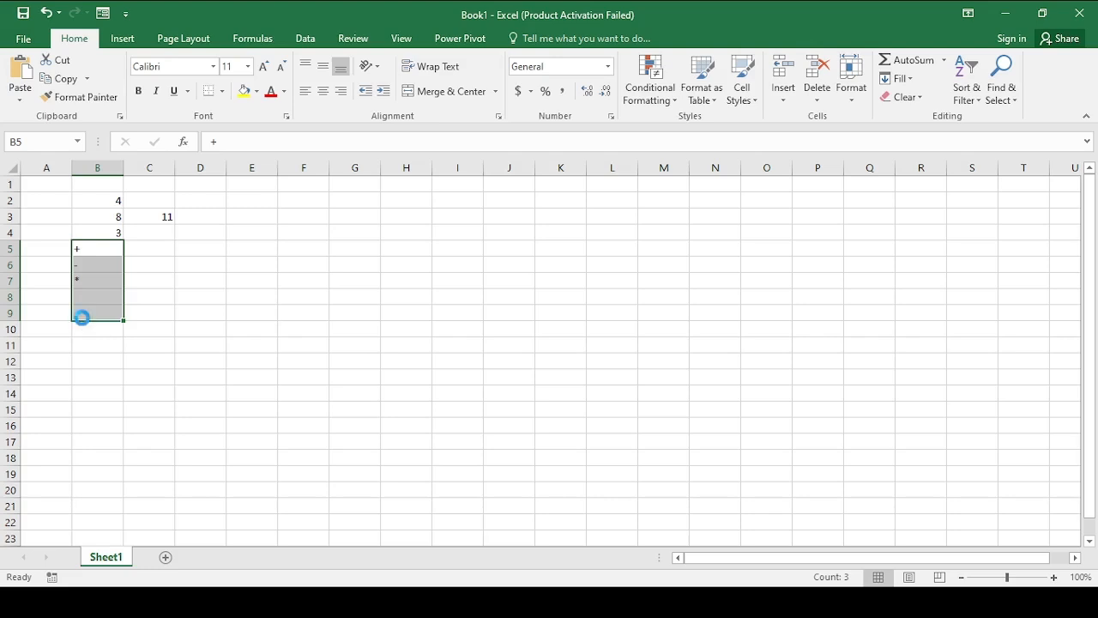
key("Delete")
left_click(153, 281)
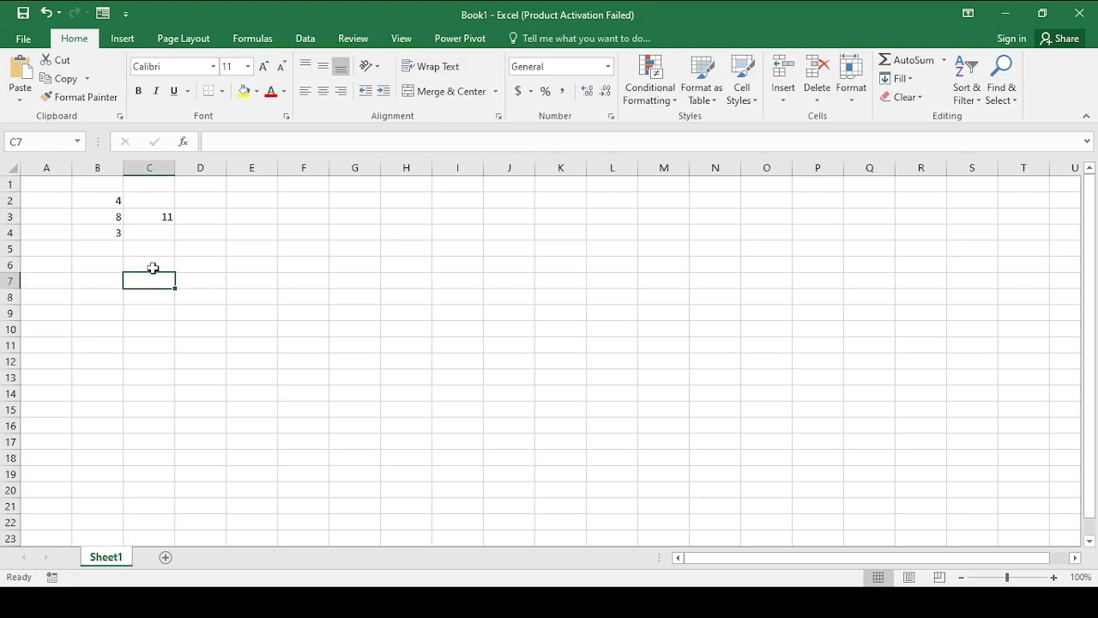
left_click_drag(91, 201, 249, 257)
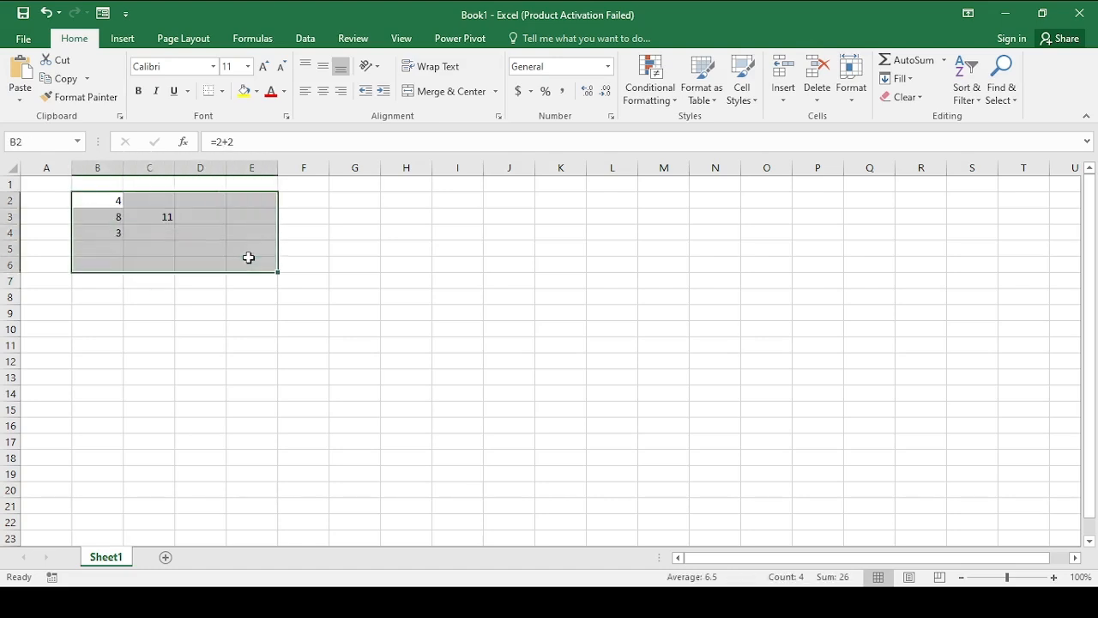
key("Delete")
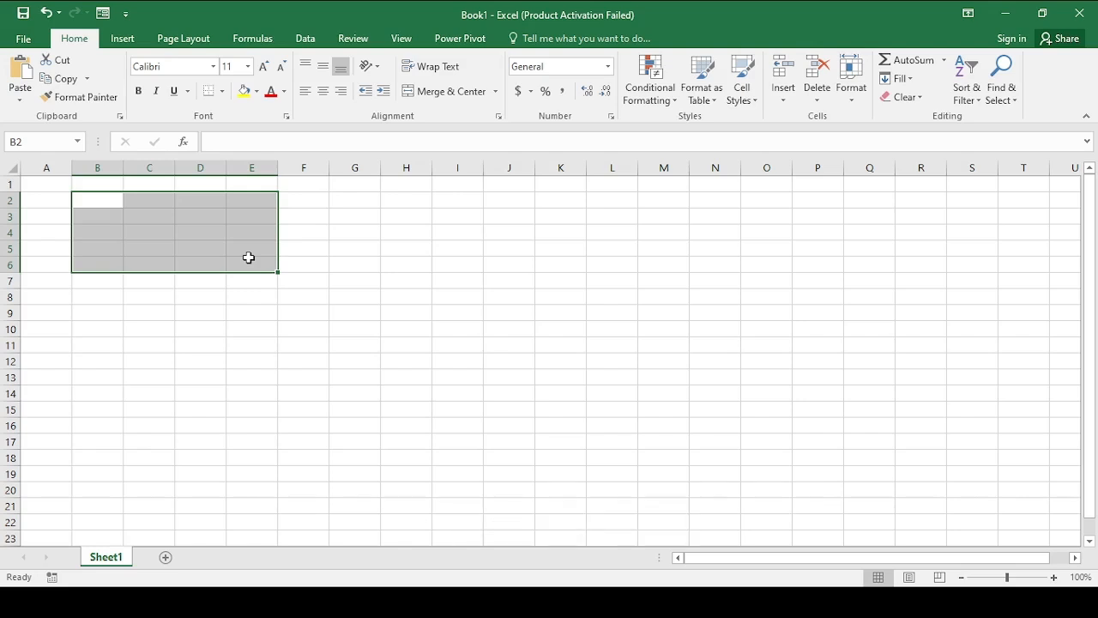
left_click(191, 294)
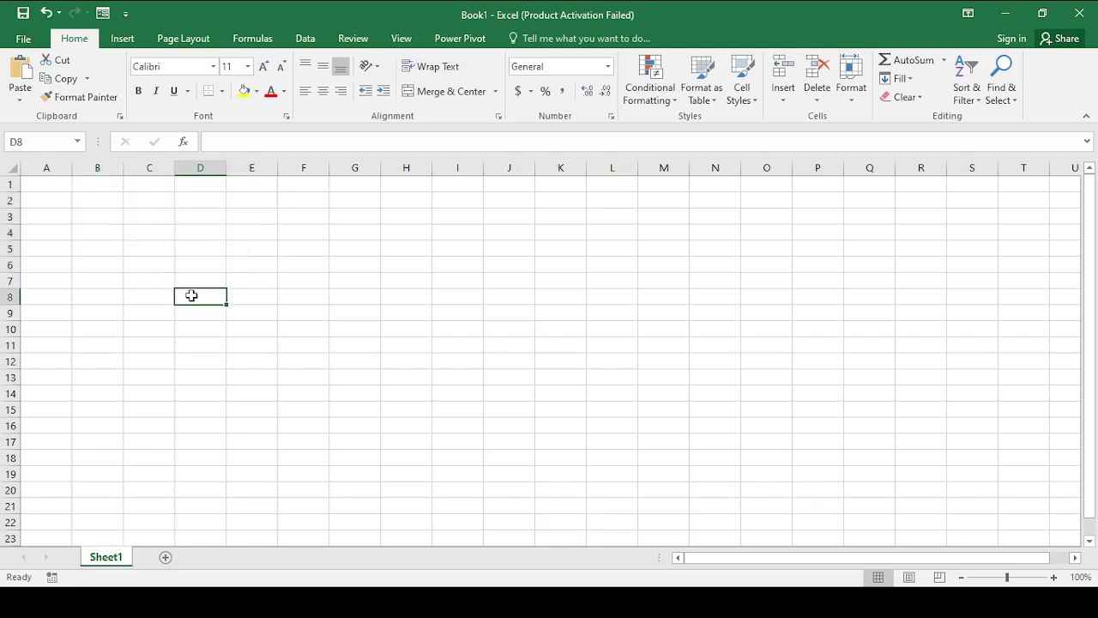
left_click(89, 214)
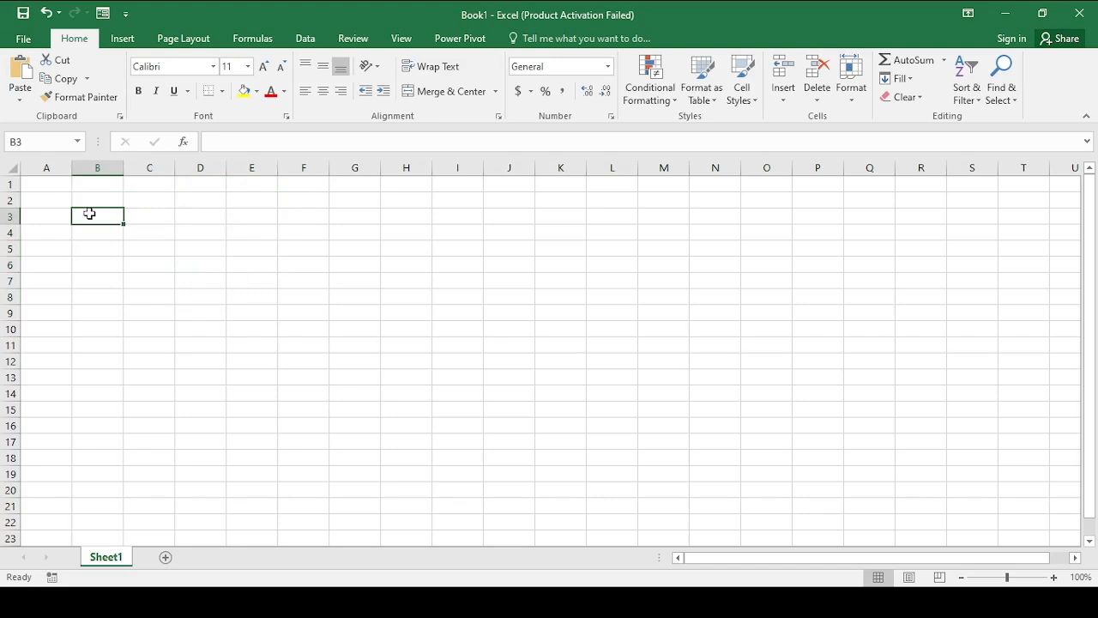
left_click(111, 273)
- Merge and center cells B2:H2, and enter the title FLOW ACADEMY in the merged cell
left_click_drag(98, 198, 401, 203)
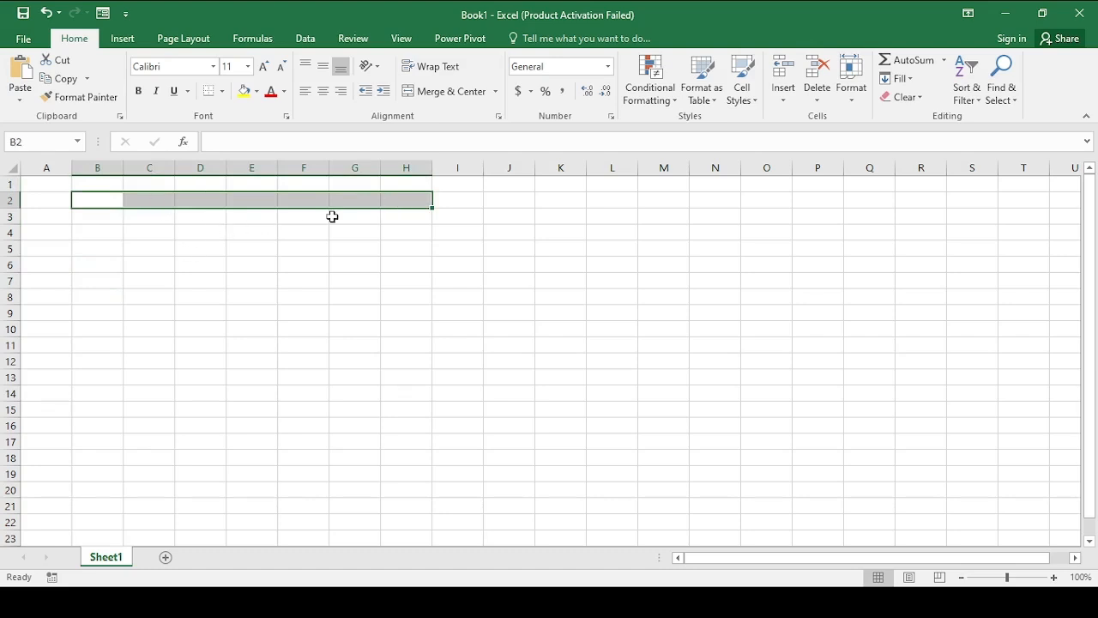
left_click(420, 93)
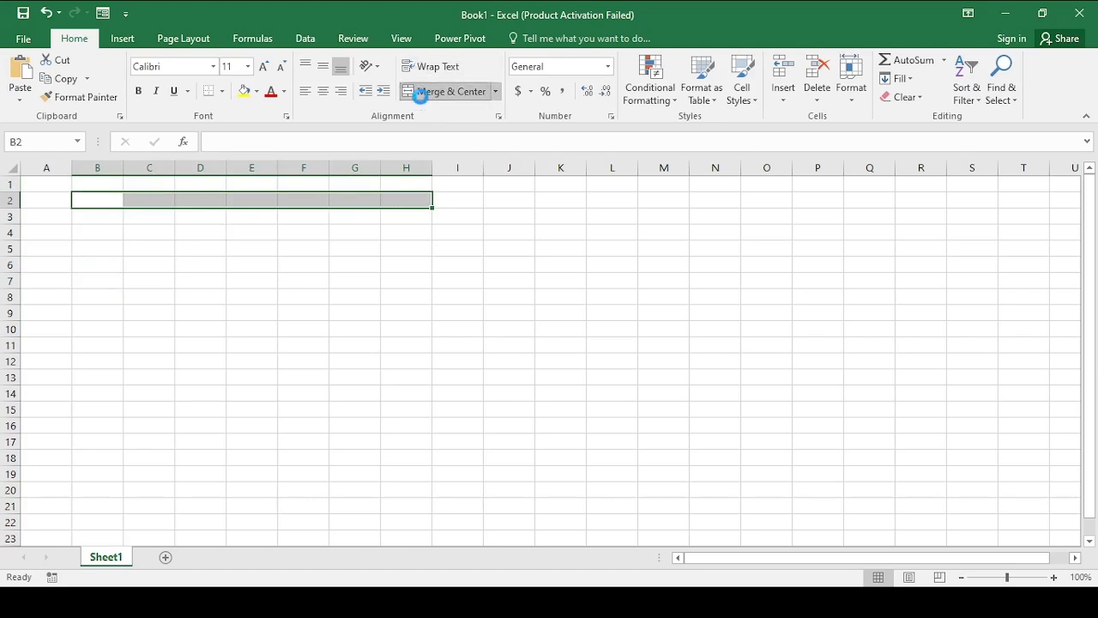
left_click(246, 248)
left_click(210, 199)
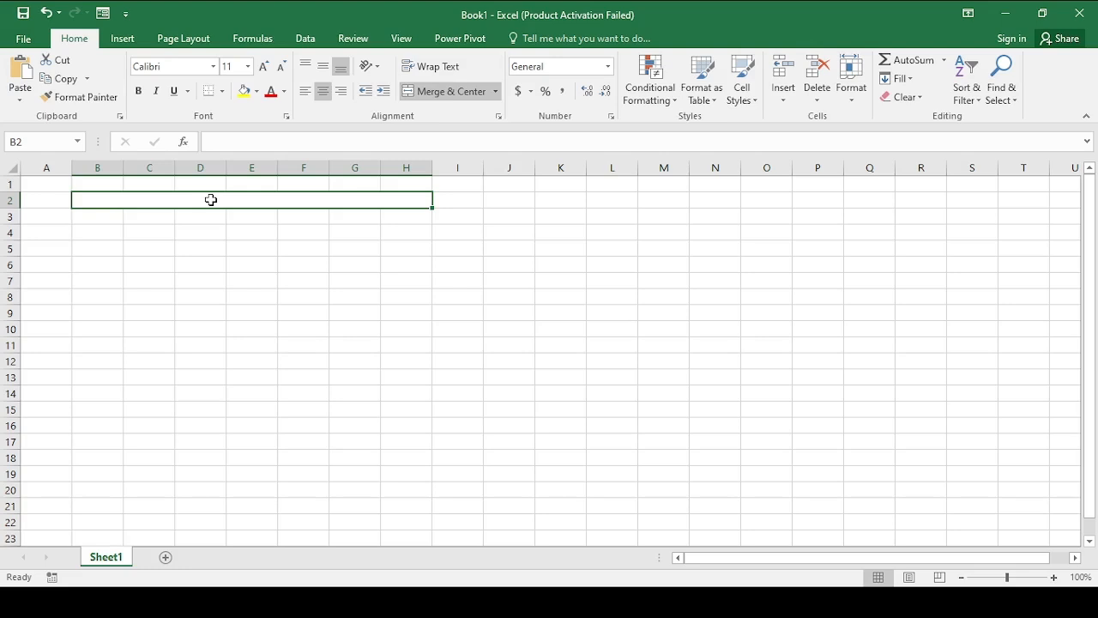
type("F")
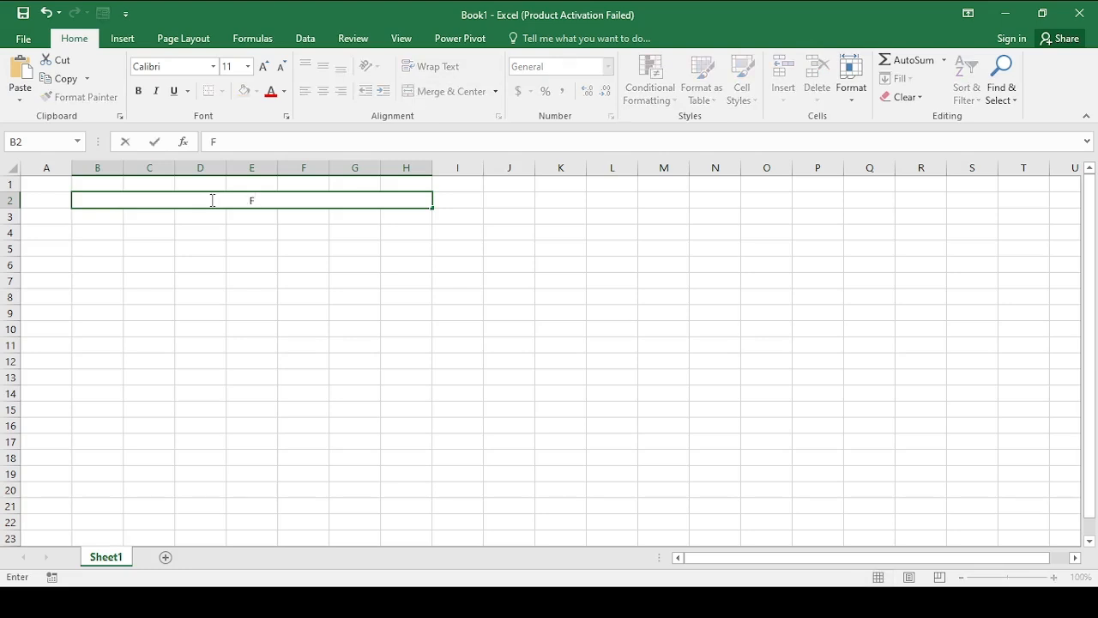
type("LOW ACADEMY")
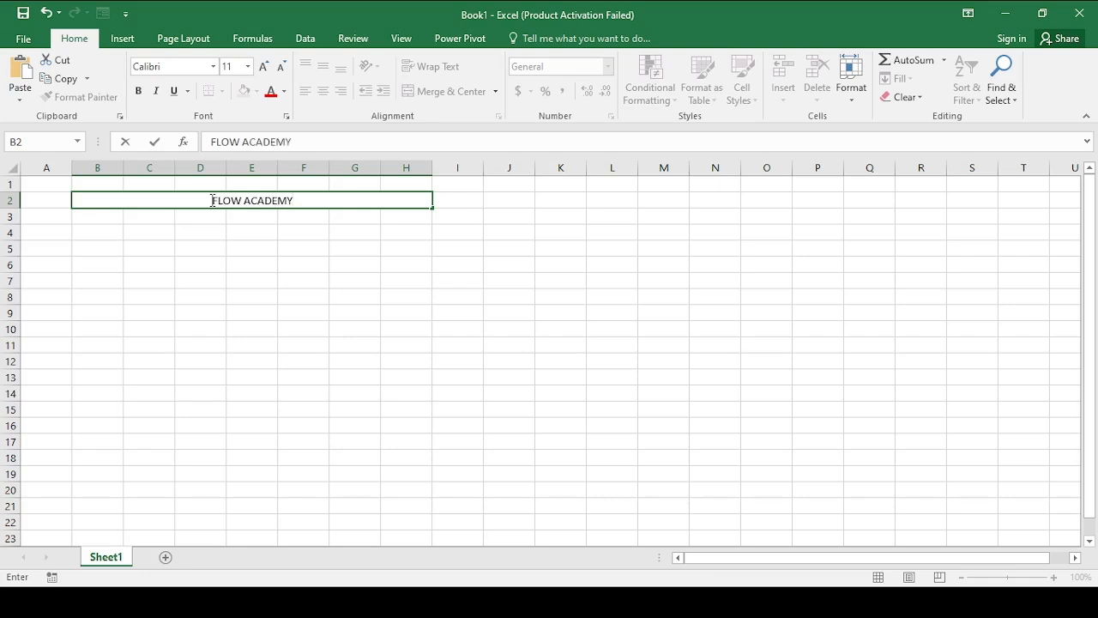
key("Return")
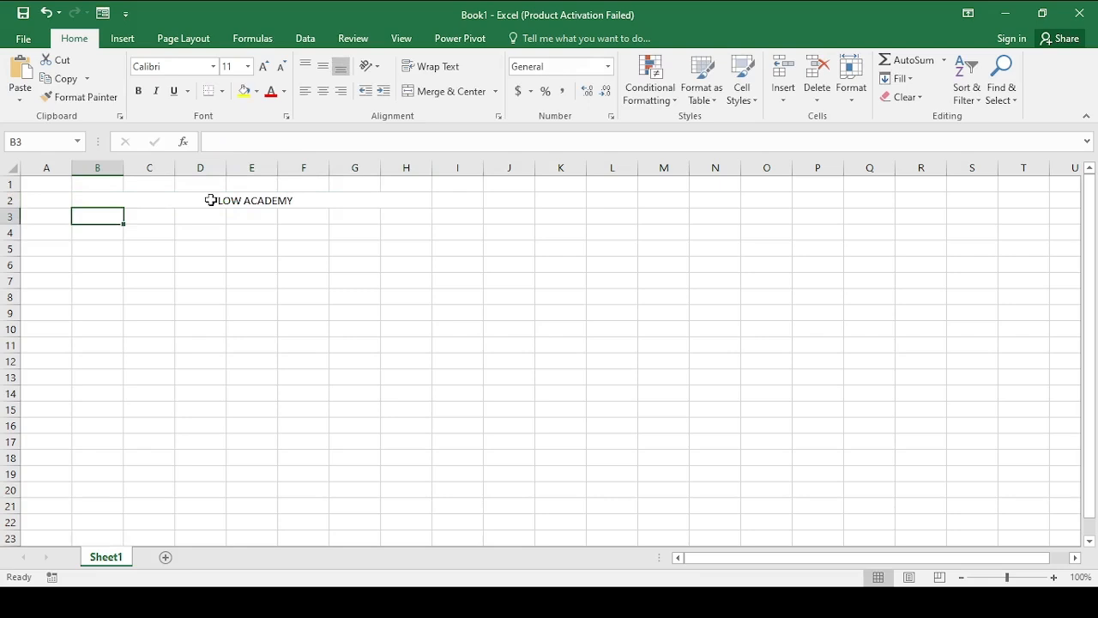
- Enter the column headings Name, Mathematics, English, Chemistry, Physics and Government in cells B3 to G3
type("NAME")
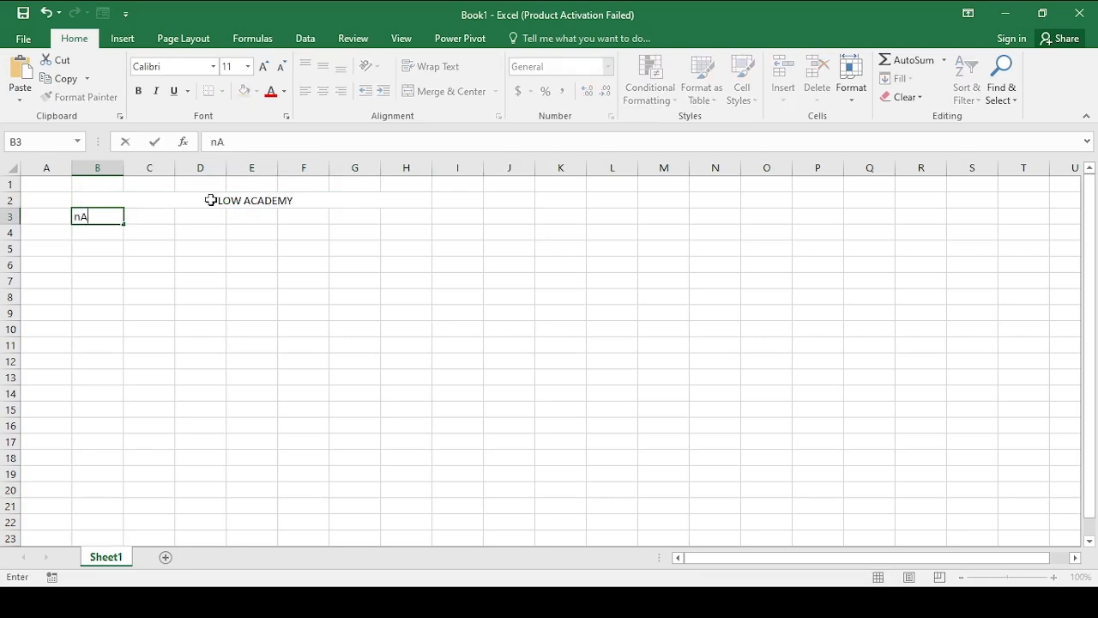
key("BackSpace")
key("BackSpace")
key("BackSpace")
key("BackSpace")
type("Name")
key("Tab")
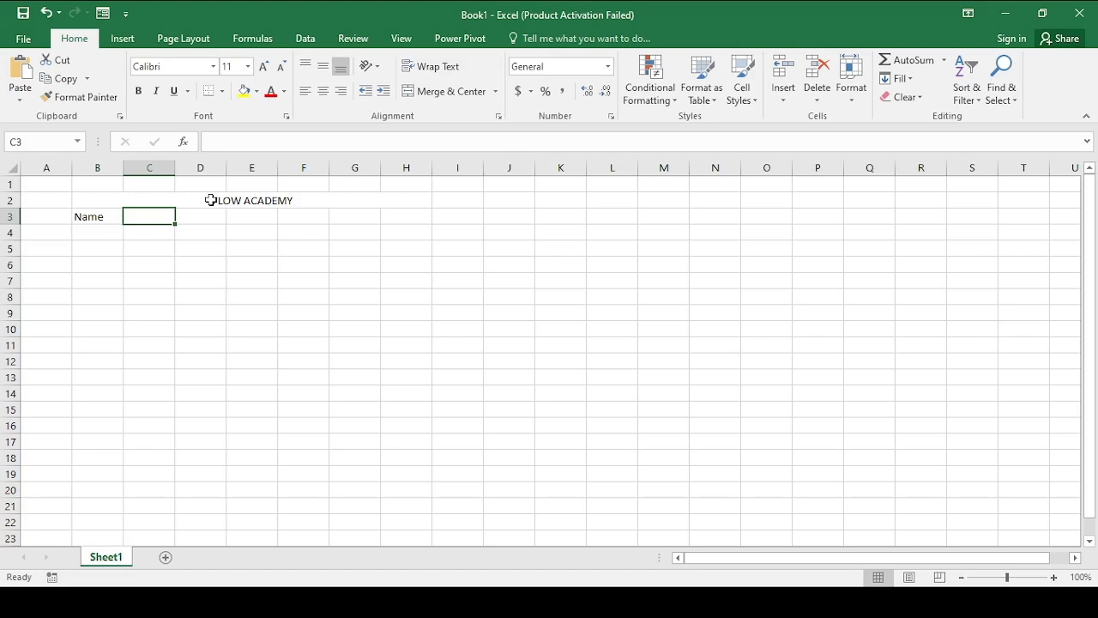
type("Math")
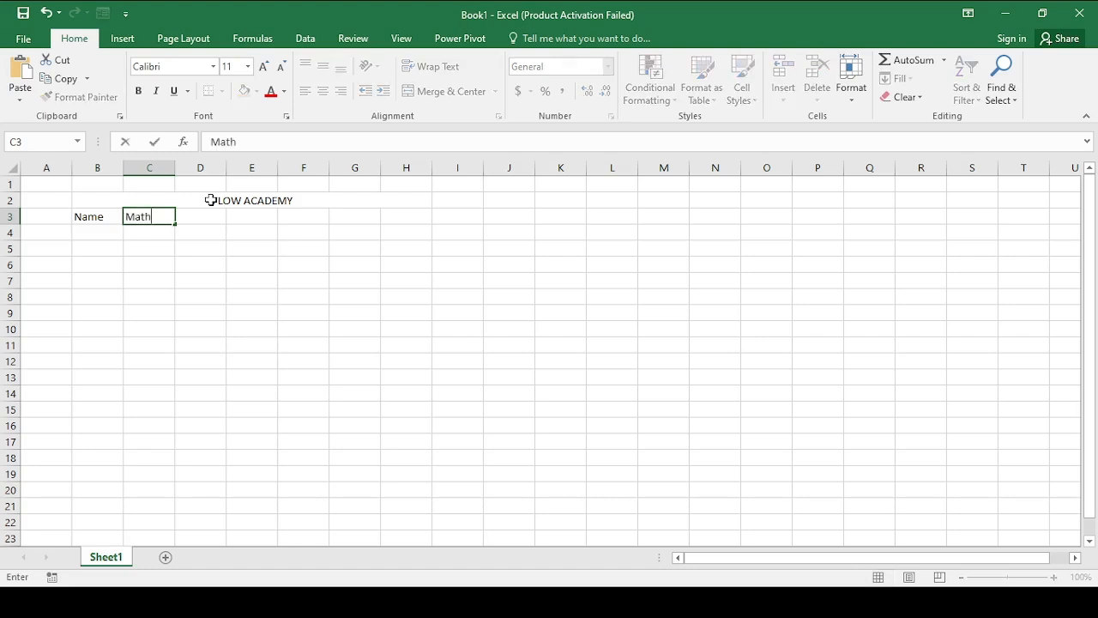
type("ematics")
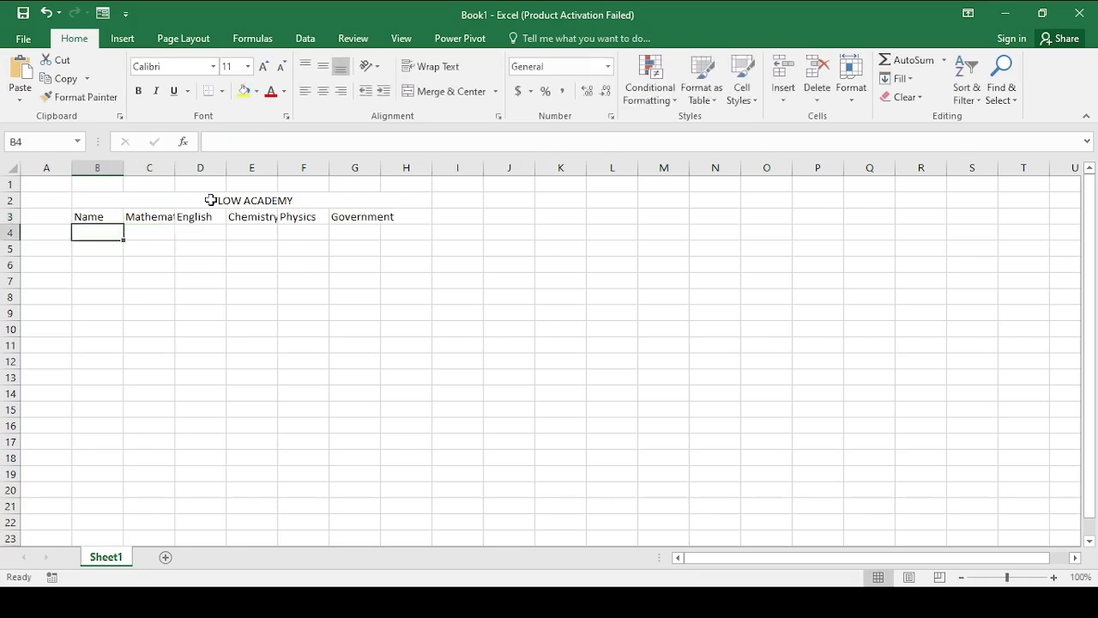
- Autofit columns C and E to the widths of their Mathematics and Chemistry headings
left_click(150, 217)
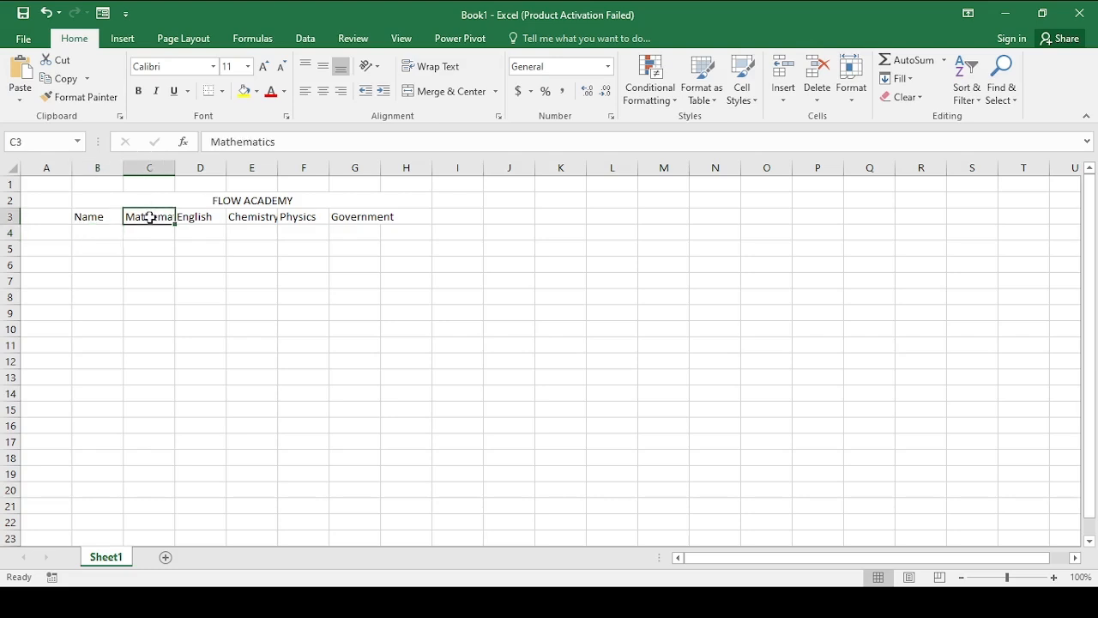
double_click(175, 167)
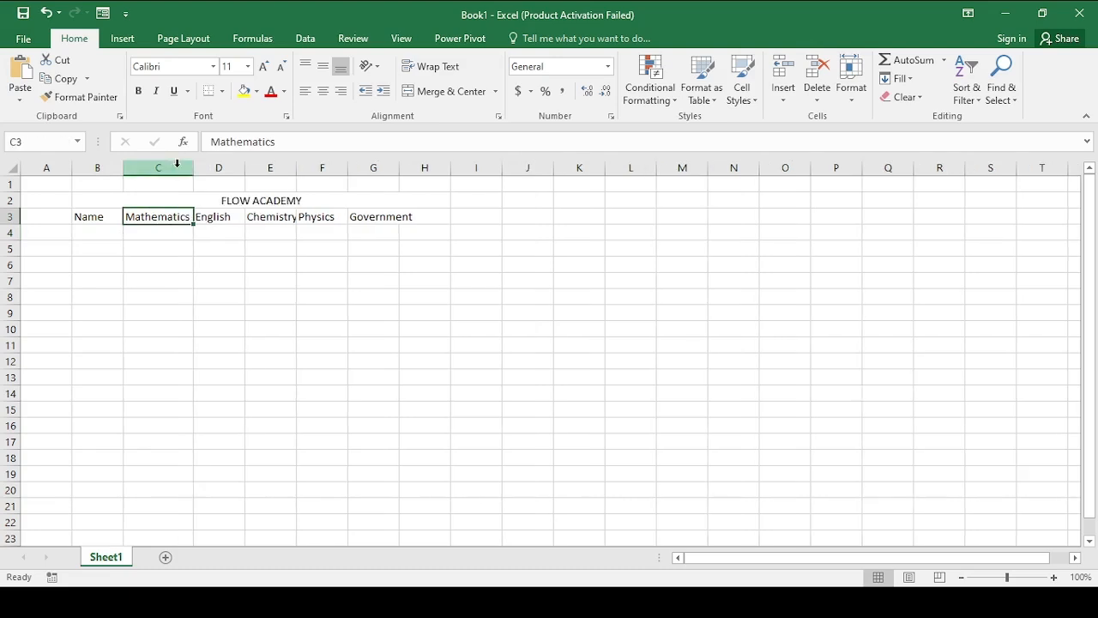
left_click(172, 279)
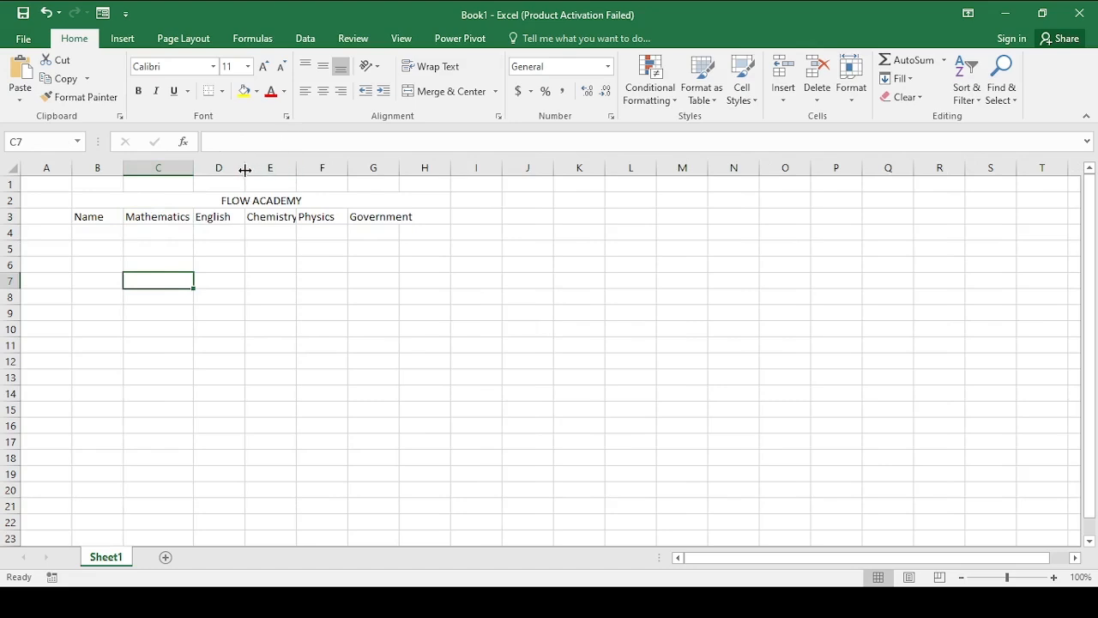
double_click(296, 169)
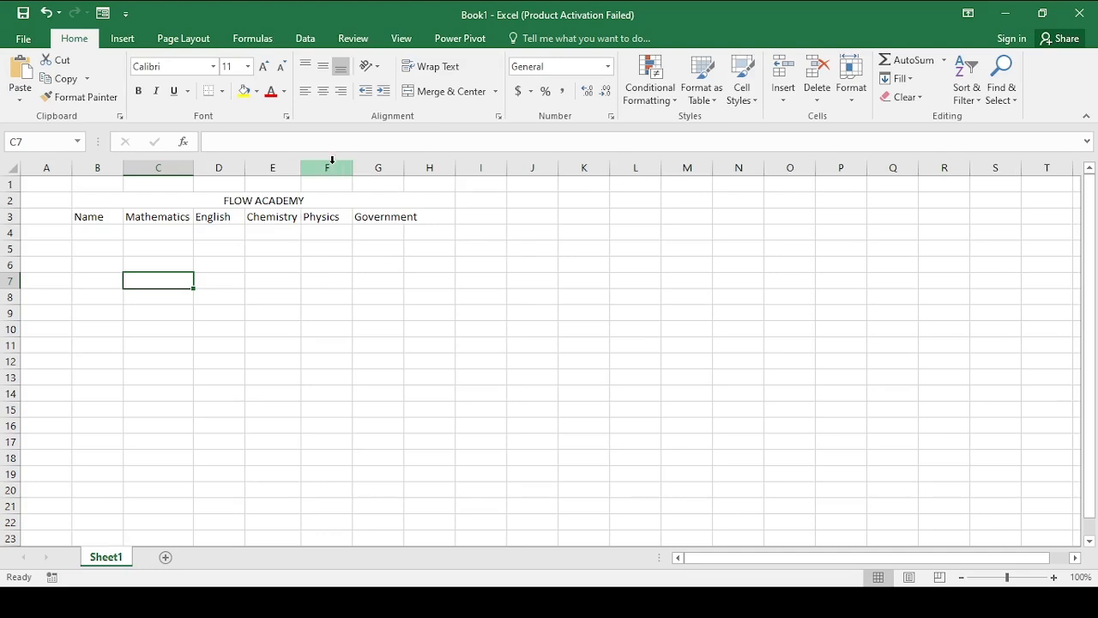
- Autofit column F to the Physics heading, and widen it slightly beyond the text
left_click(339, 218)
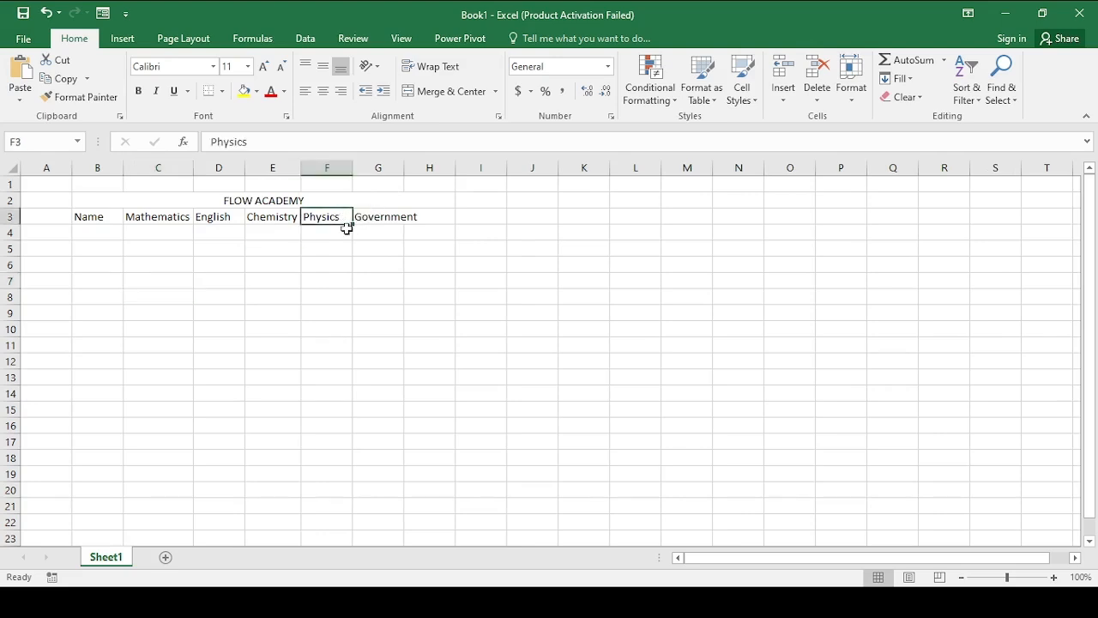
left_click(348, 267)
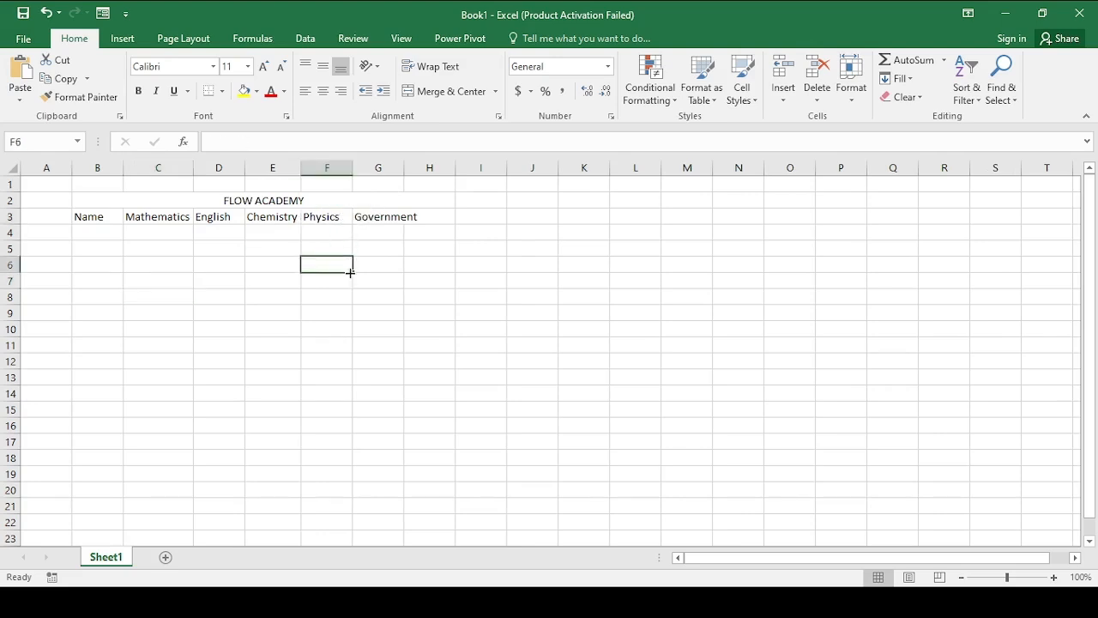
double_click(351, 166)
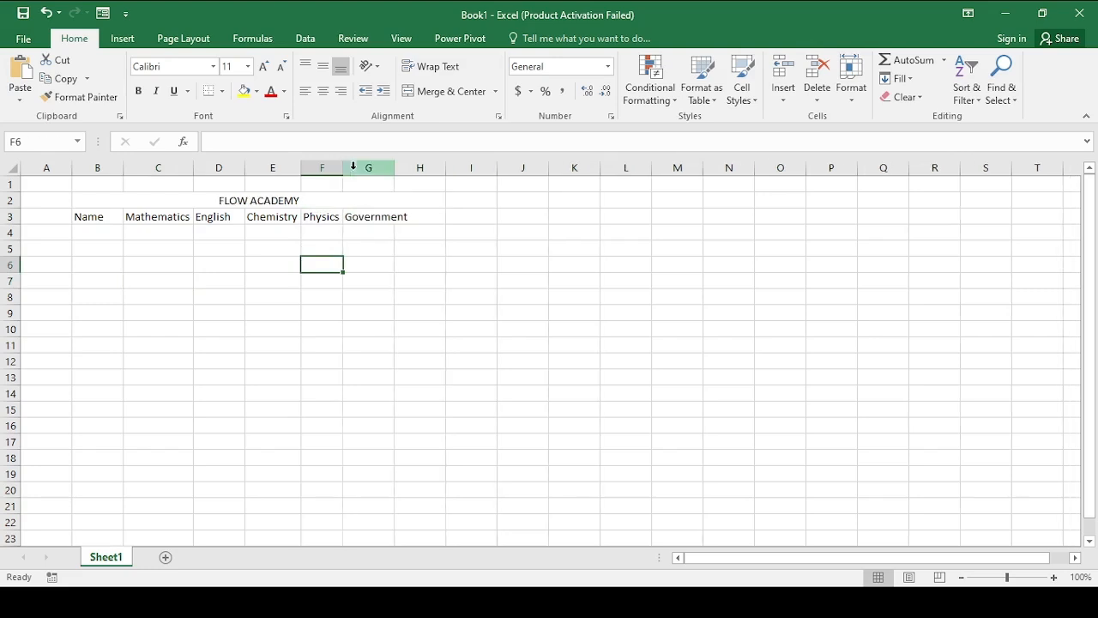
left_click_drag(343, 166, 360, 164)
left_click(289, 308)
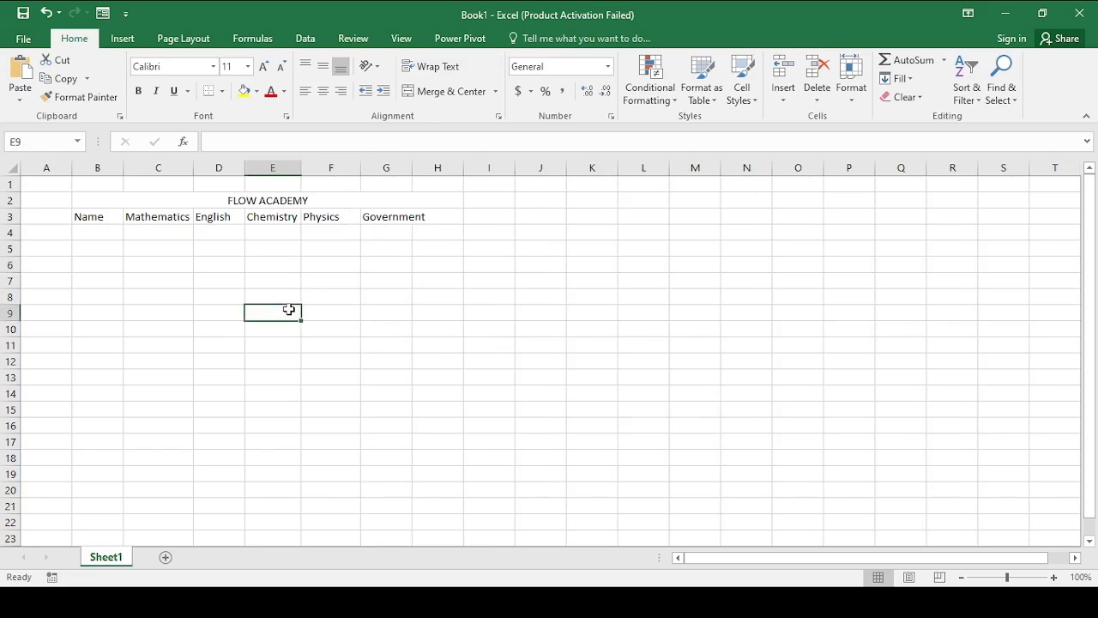
- Enter the full names of six students in cells B4 to B9 under the Name heading
left_click(102, 231)
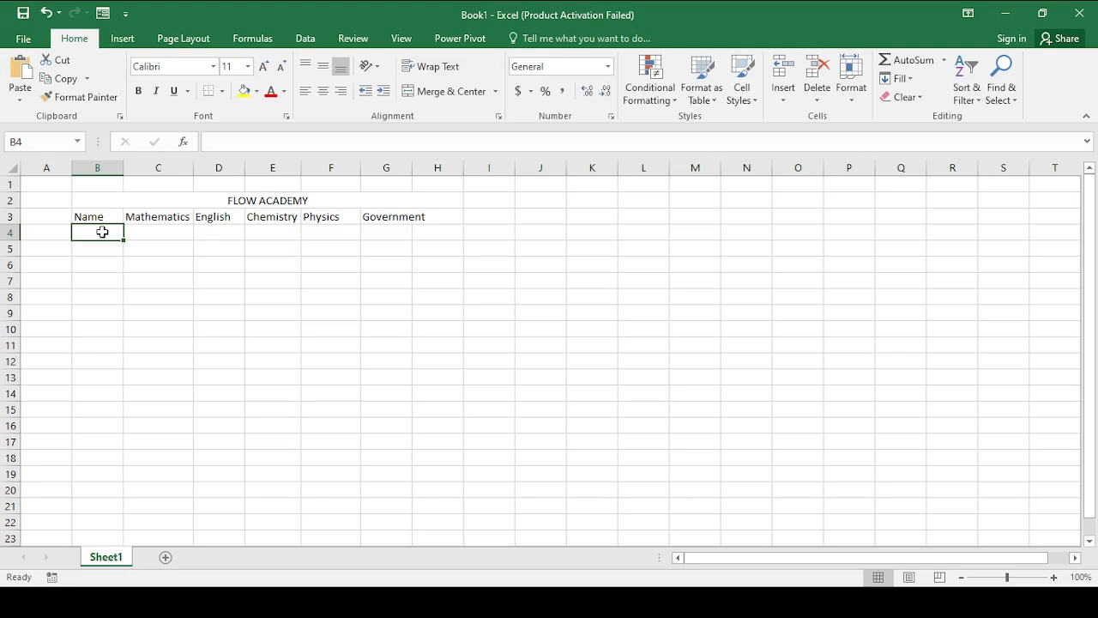
type("Okor")
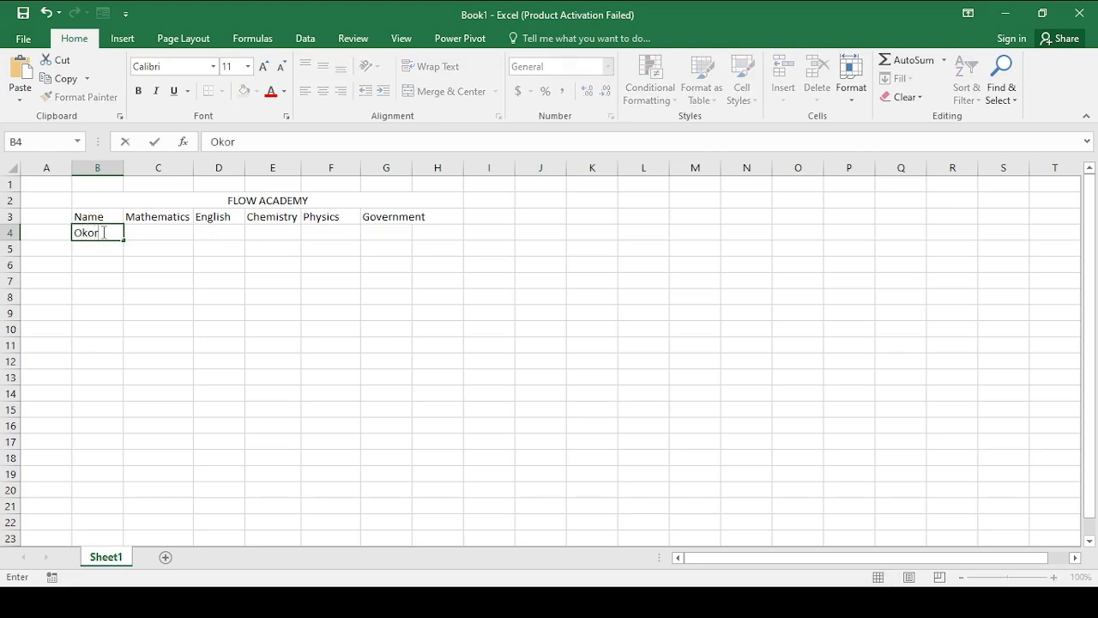
type("o Dibia")
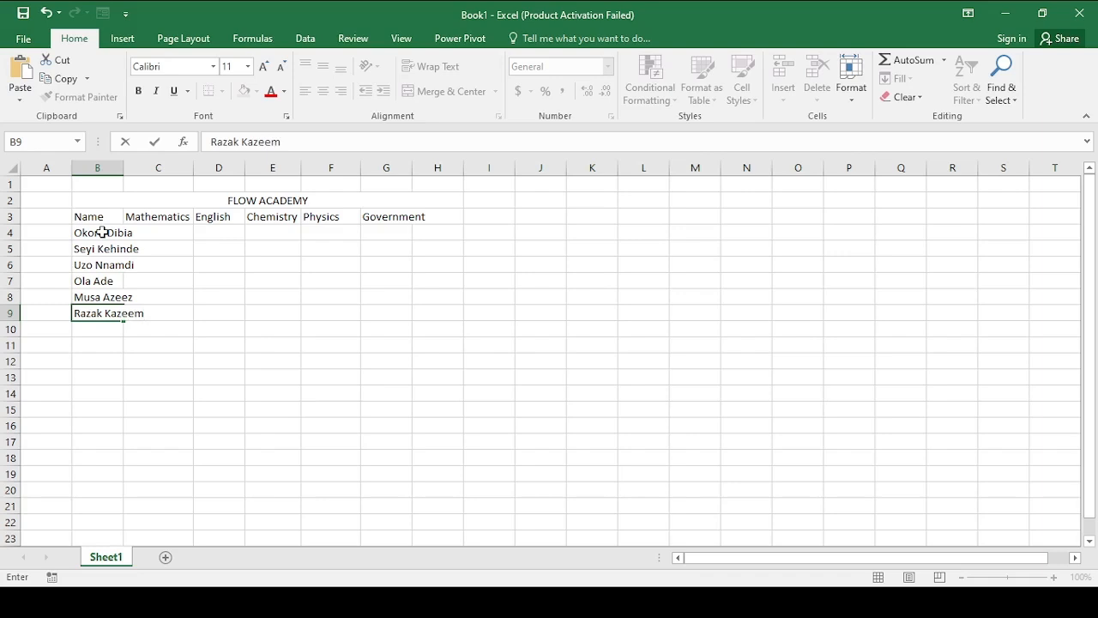
- Autofit column B to the width of the longest student name
key("Up")
key("Up")
key("Up")
key("Up")
key("Up")
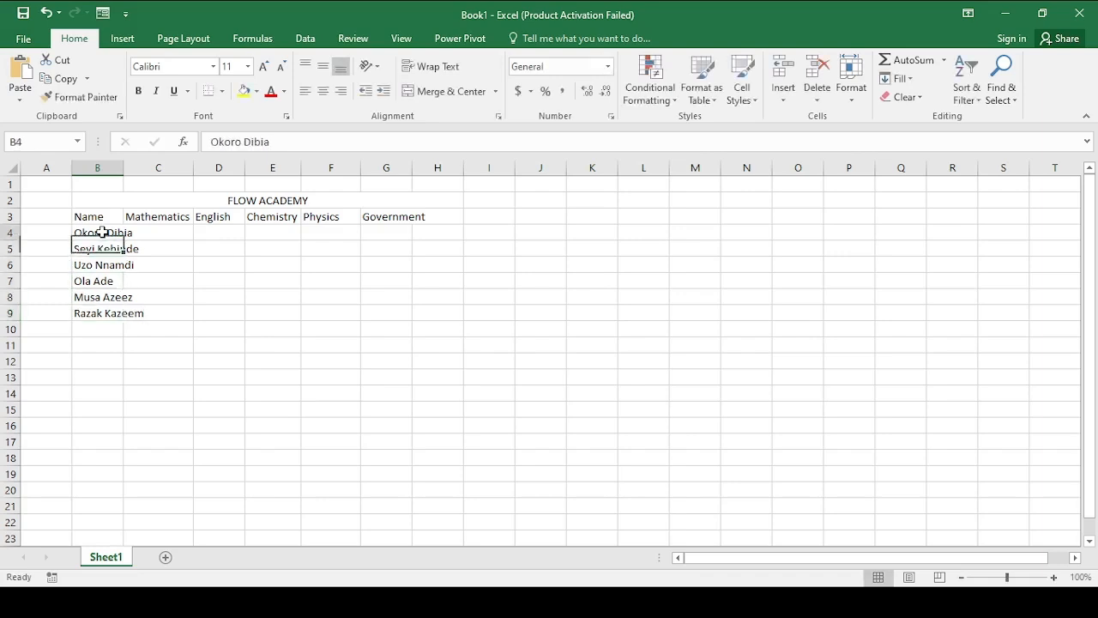
double_click(125, 167)
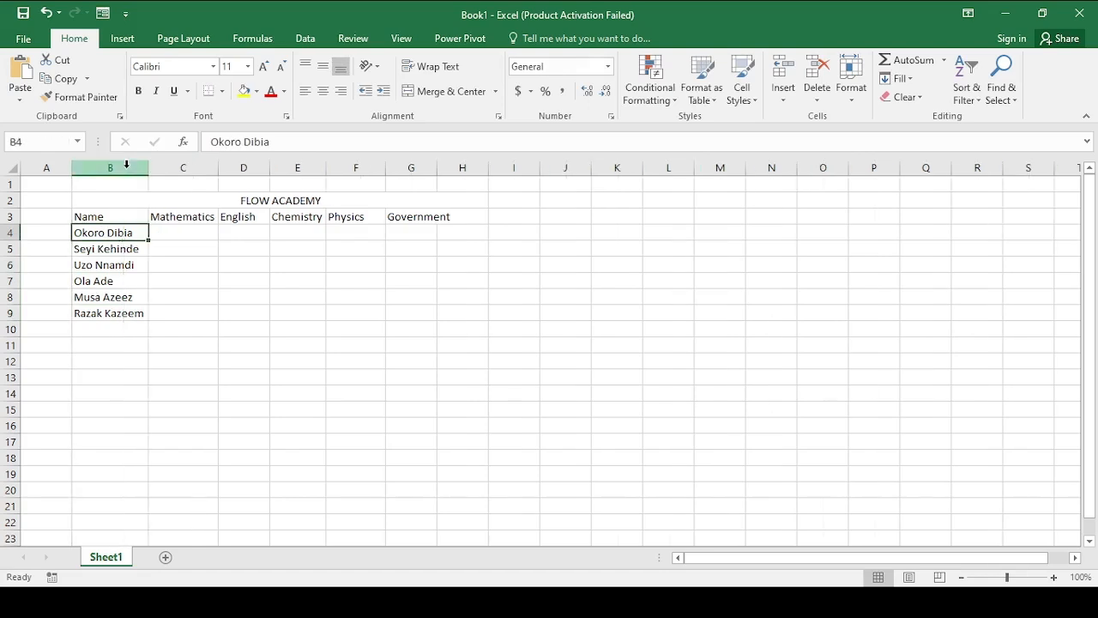
left_click(70, 358)
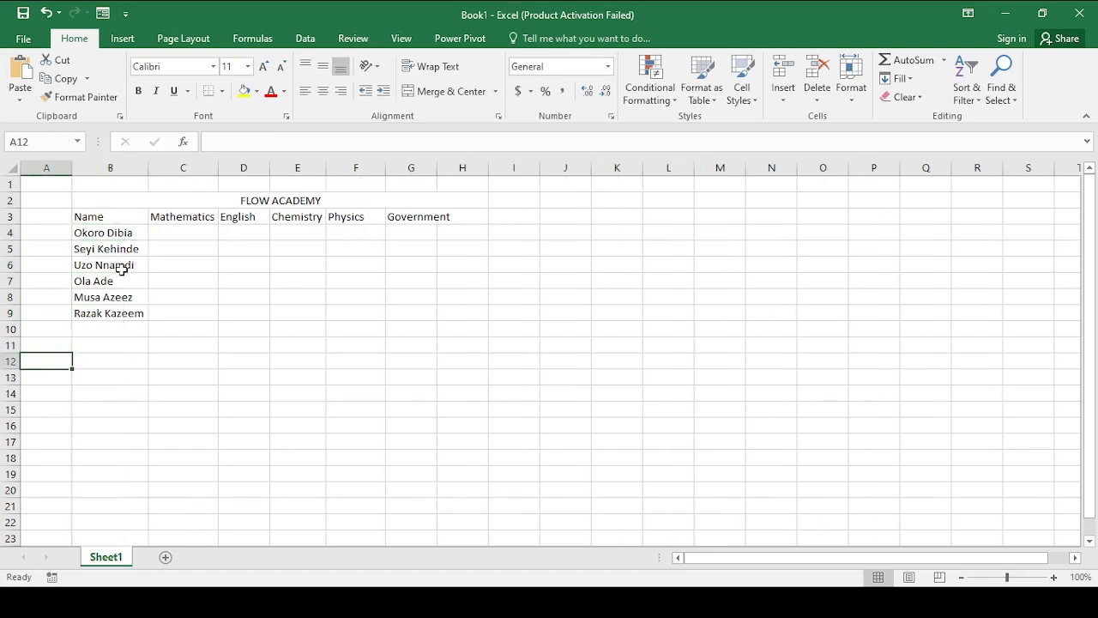
- Enter the formula =RANDBETWEEN(10,90) in cell C4 as the first student's Mathematics score
left_click(178, 234)
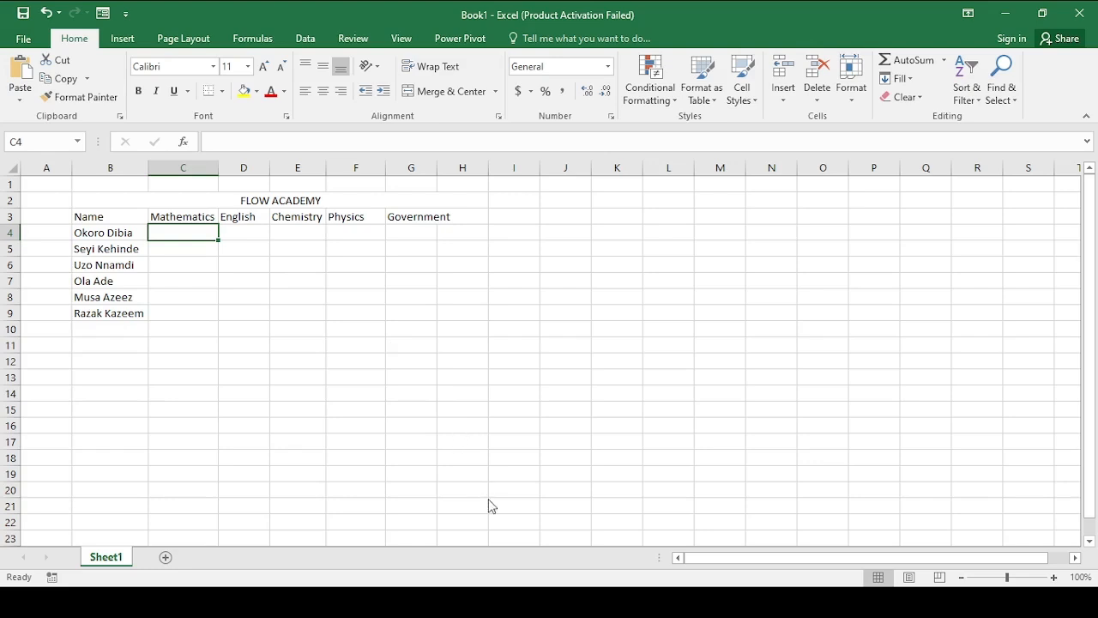
type("=")
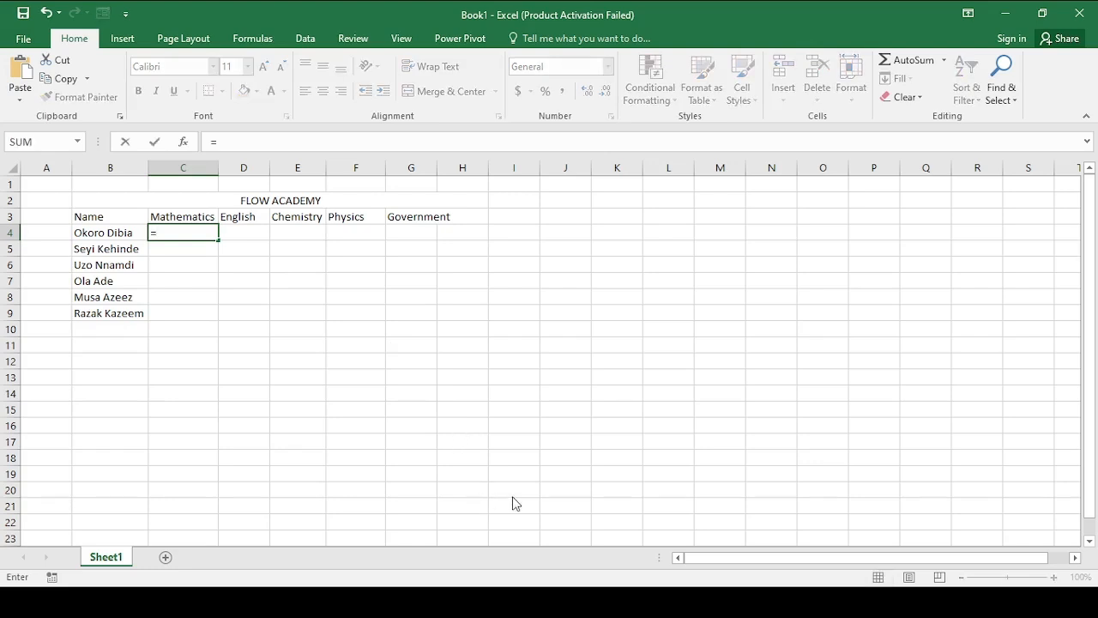
type("ran")
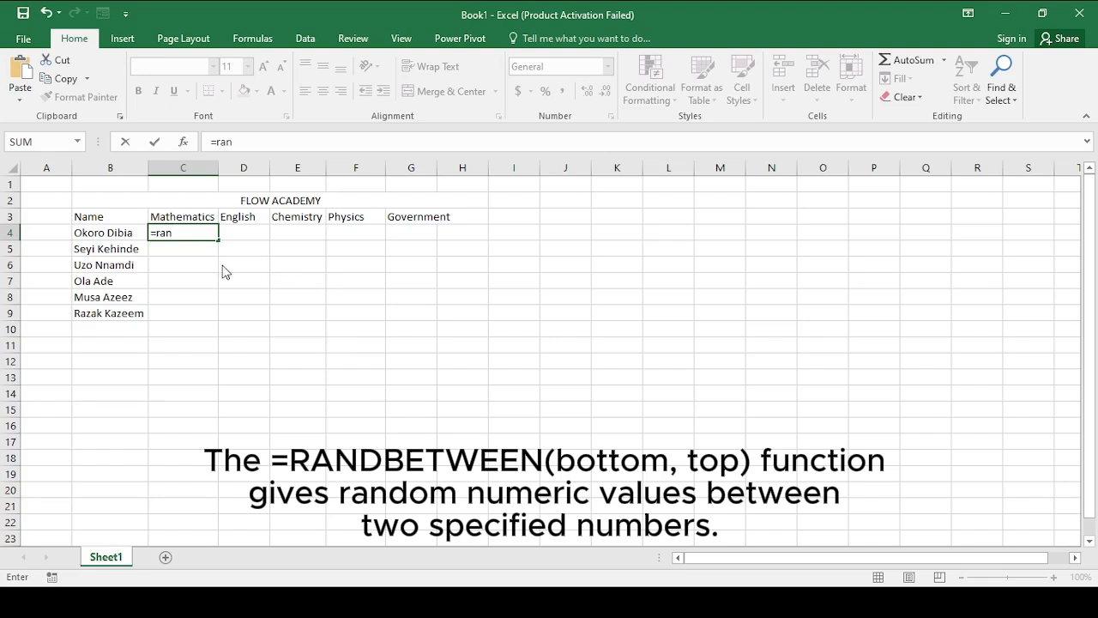
key("Tab")
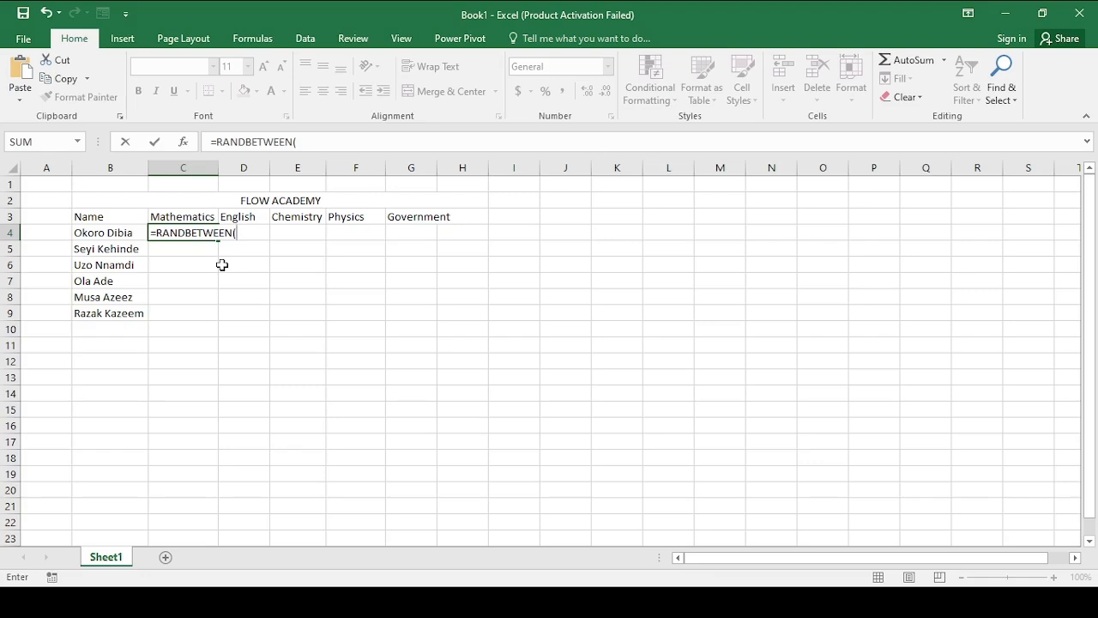
key("ctrl+a")
type("10,")
type("90")
key("Return")
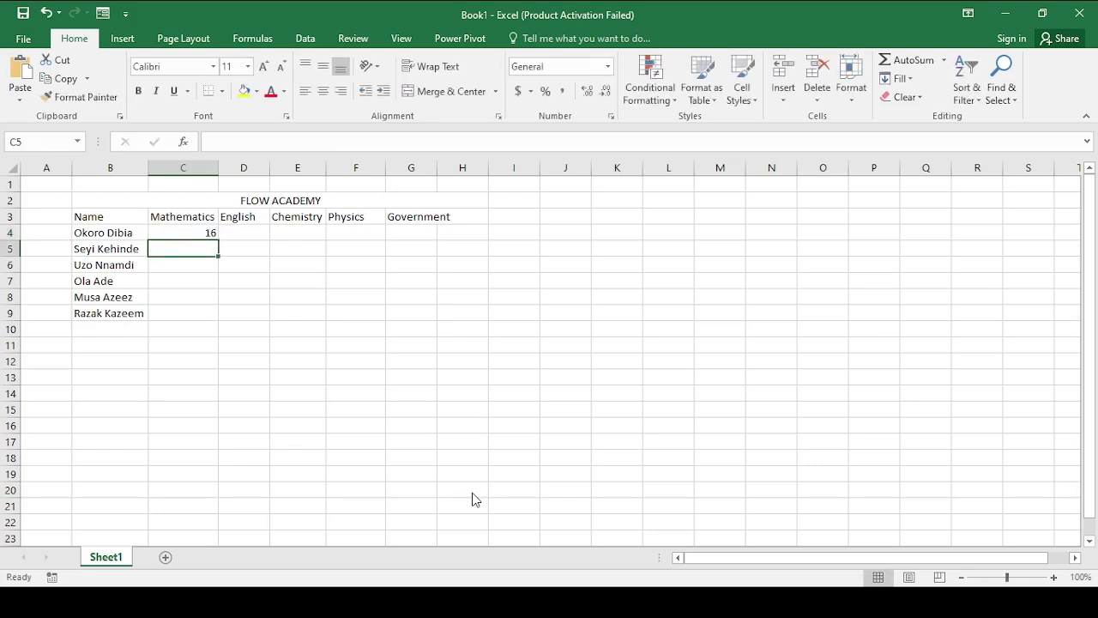
- Fill the random score formula from C4 across the range C4:G9, and widen column G to fit the Government heading
left_click(309, 343)
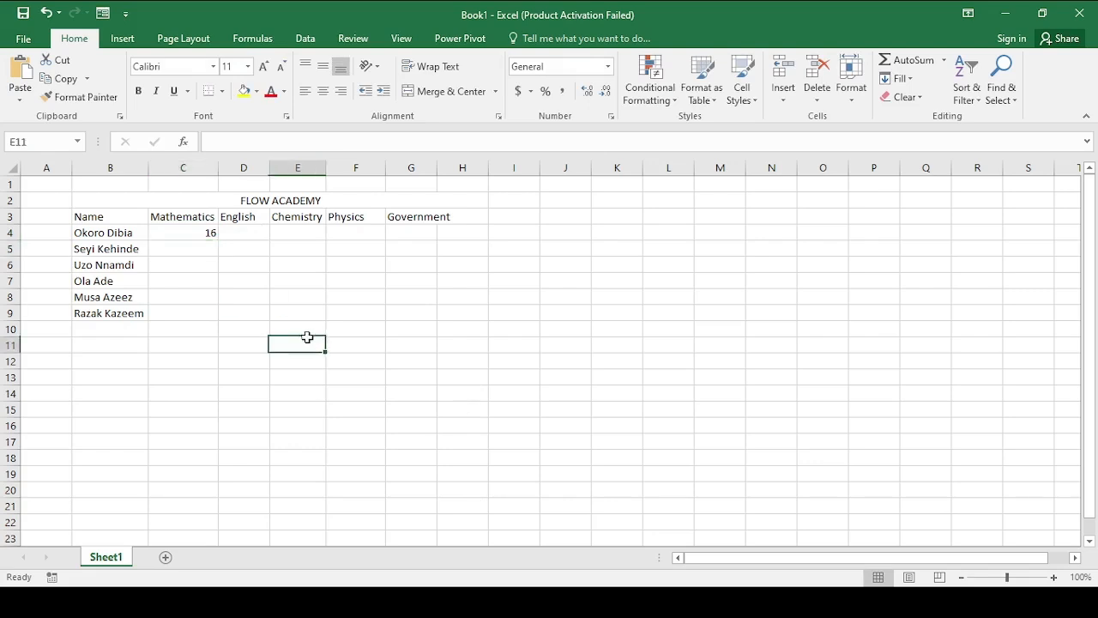
left_click(175, 234)
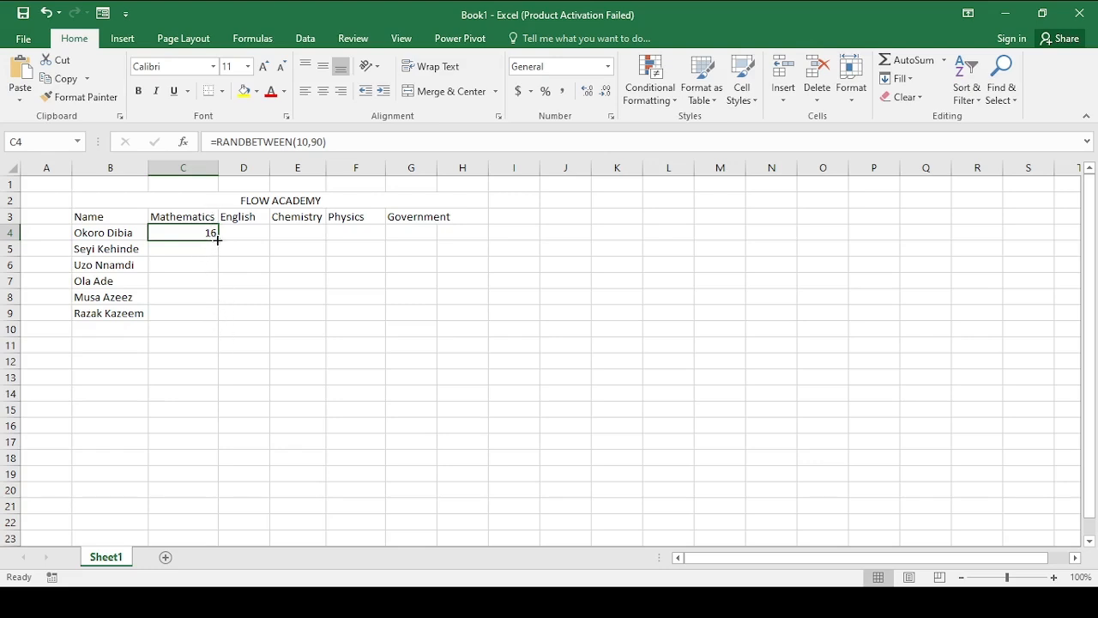
left_click_drag(217, 240, 440, 318)
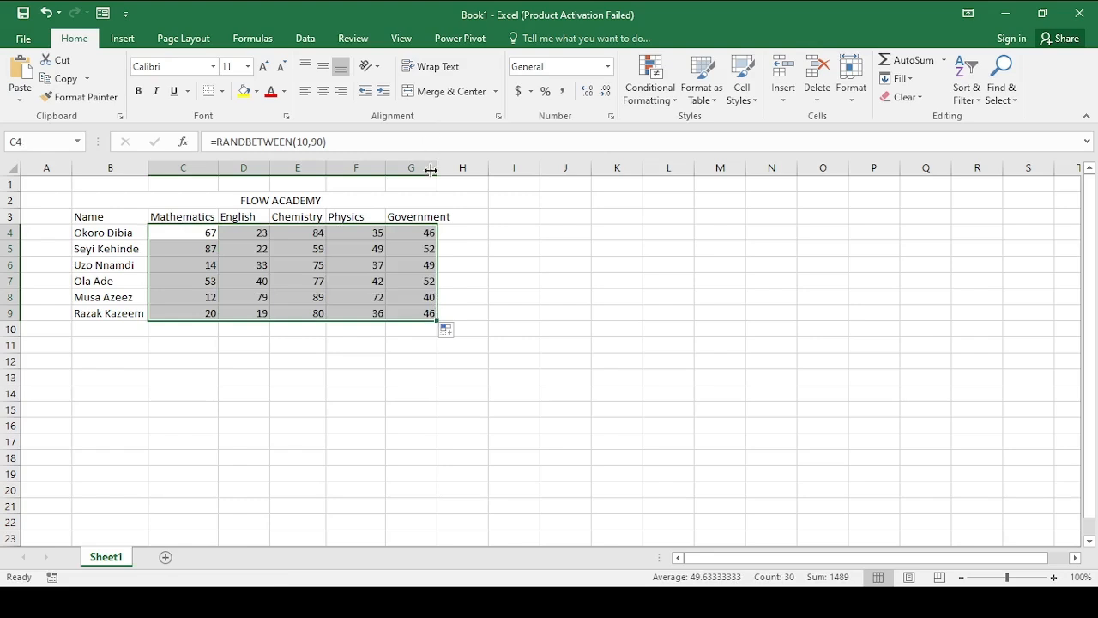
left_click_drag(436, 169, 454, 168)
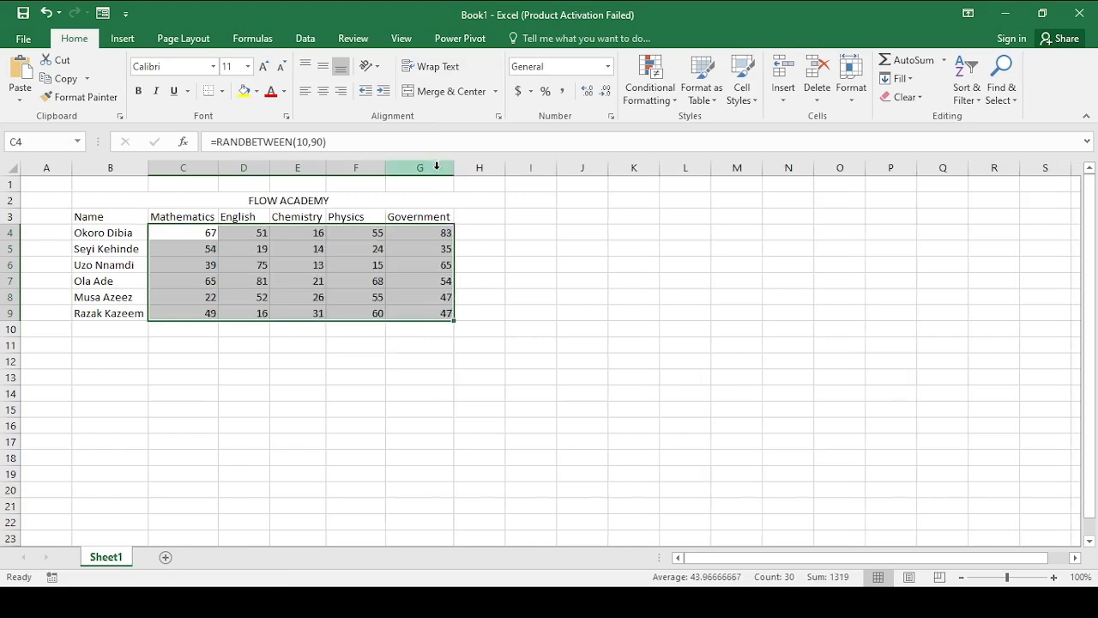
- Recalculate the worksheet twice to regenerate the random scores in the table
left_click(382, 410)
key("F9")
key("F9")
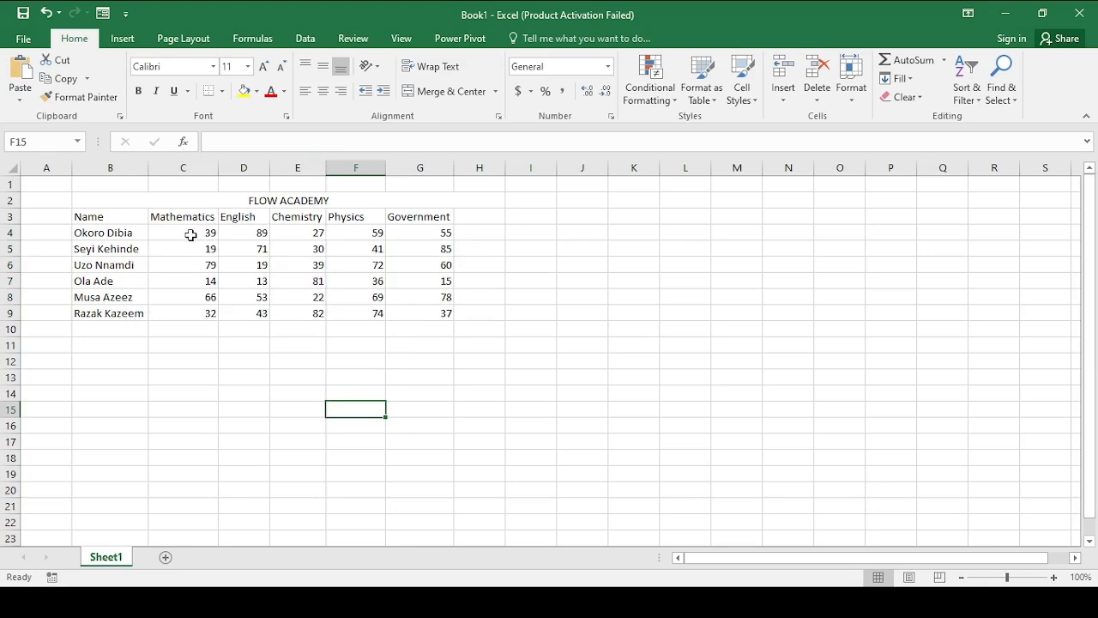
- Examine the formulas behind several score cells across the table, including G4, F7 and C5
left_click(172, 362)
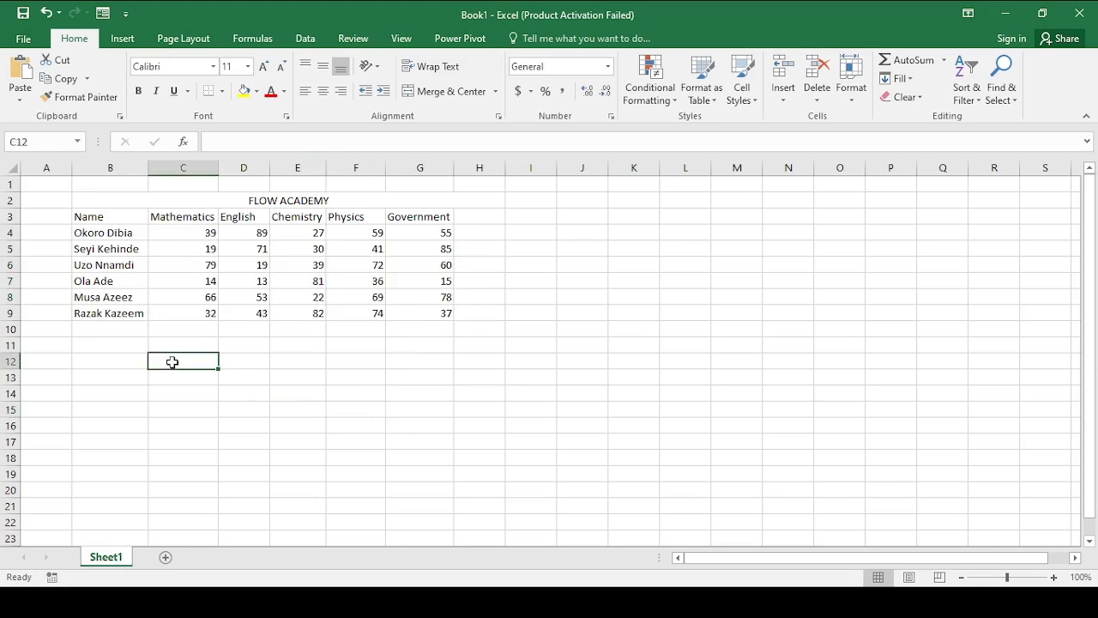
left_click(258, 266)
left_click(418, 237)
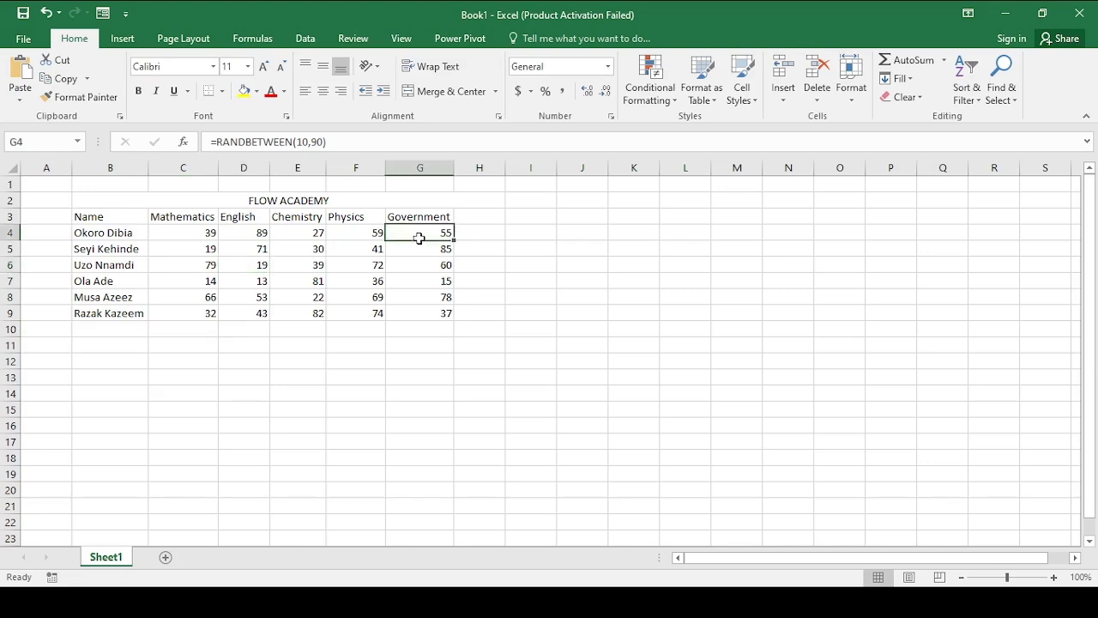
left_click(539, 265)
left_click(367, 283)
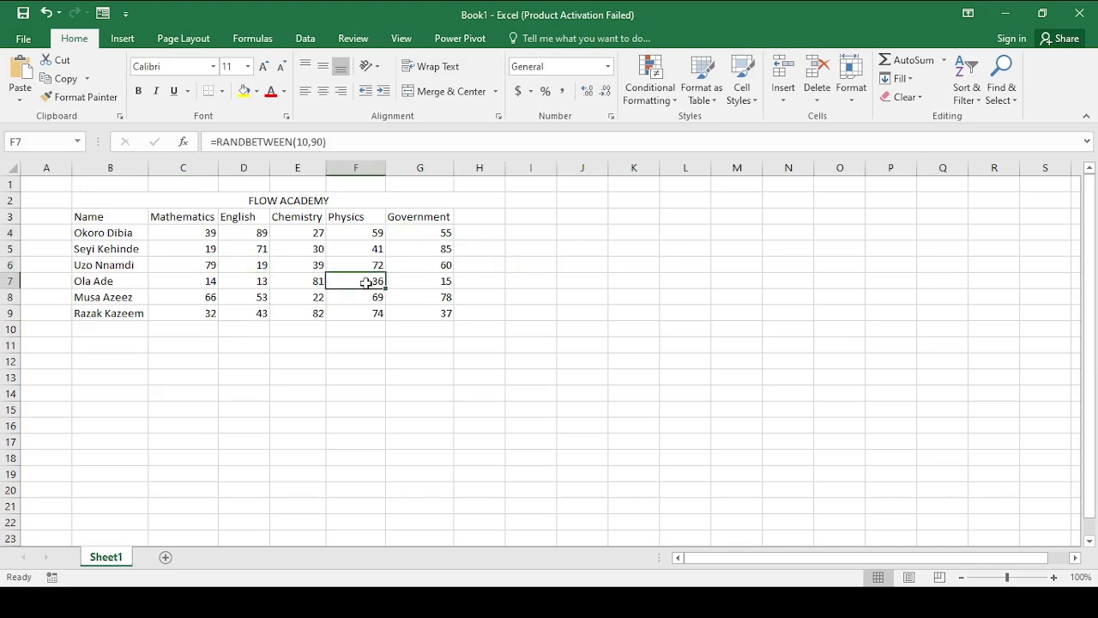
left_click(240, 233)
left_click(208, 244)
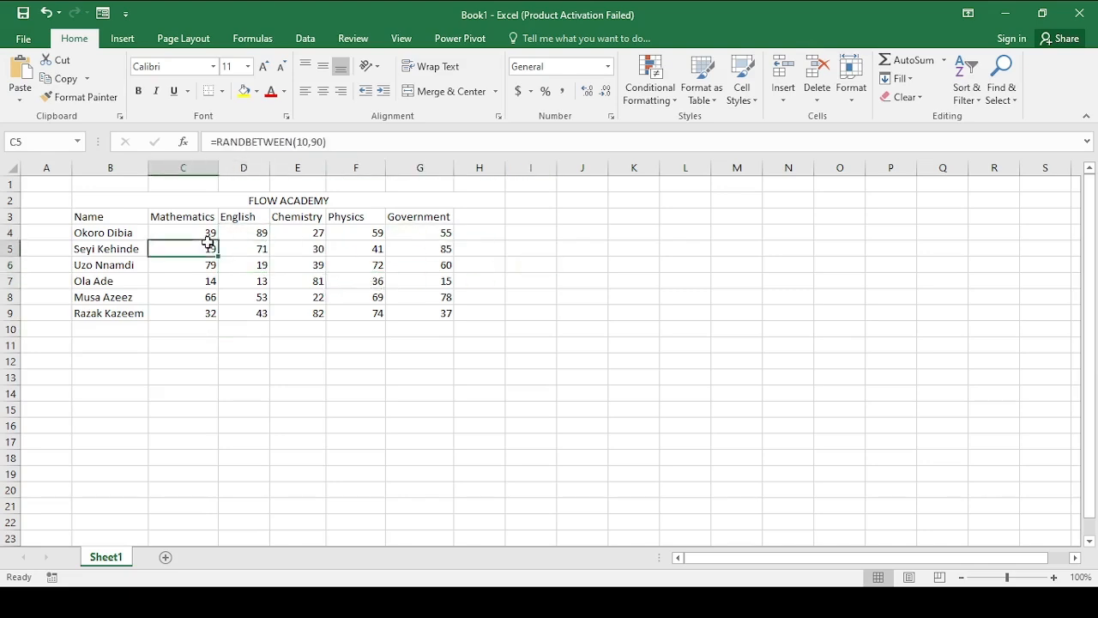
- Convert the random scores in C4:G9 to fixed numbers by copying the range and pasting it as values over itself
left_click(188, 231)
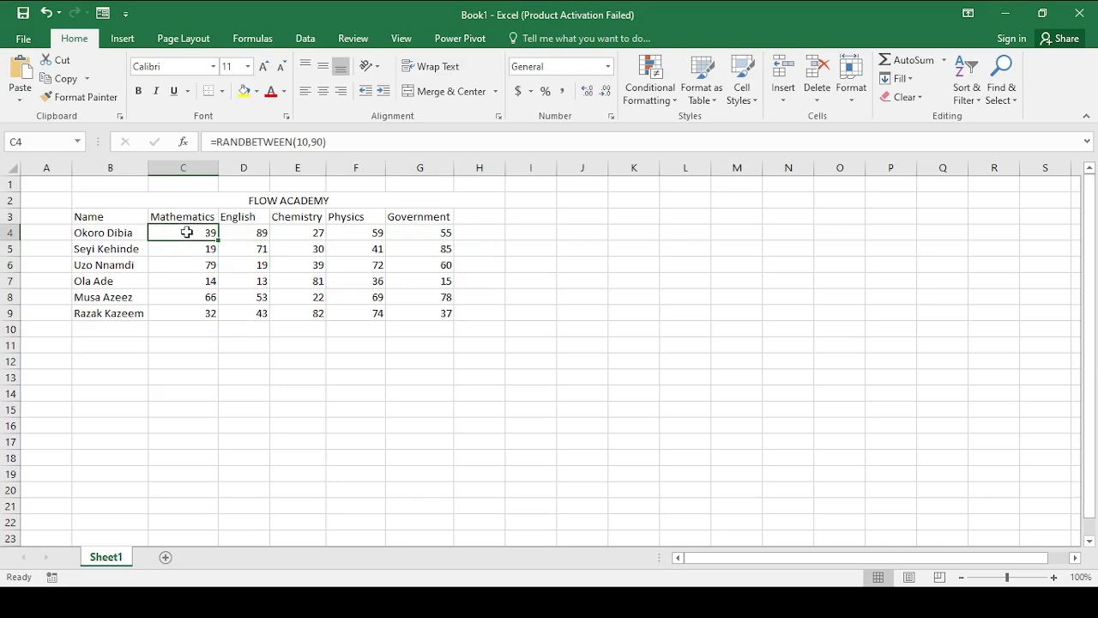
left_click_drag(186, 231, 433, 316)
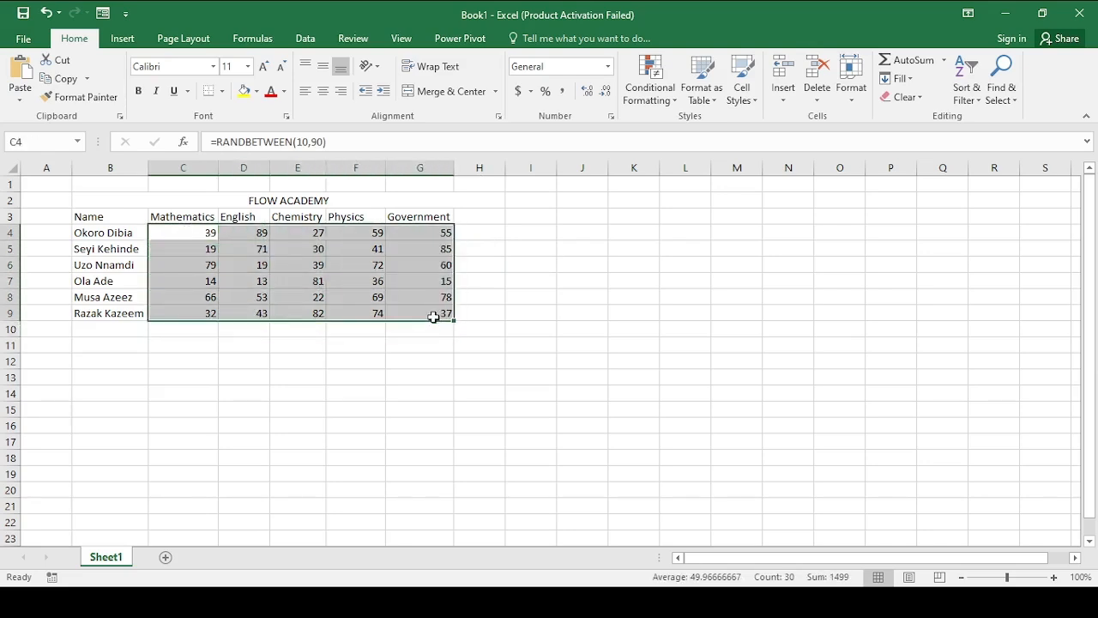
key("ctrl+c")
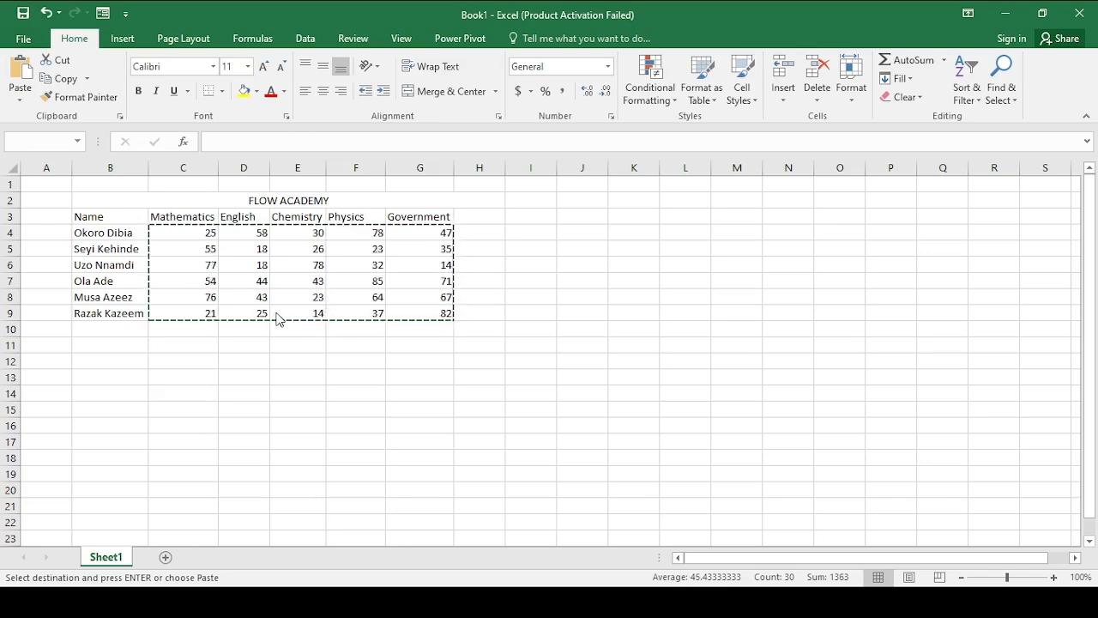
left_click(277, 314)
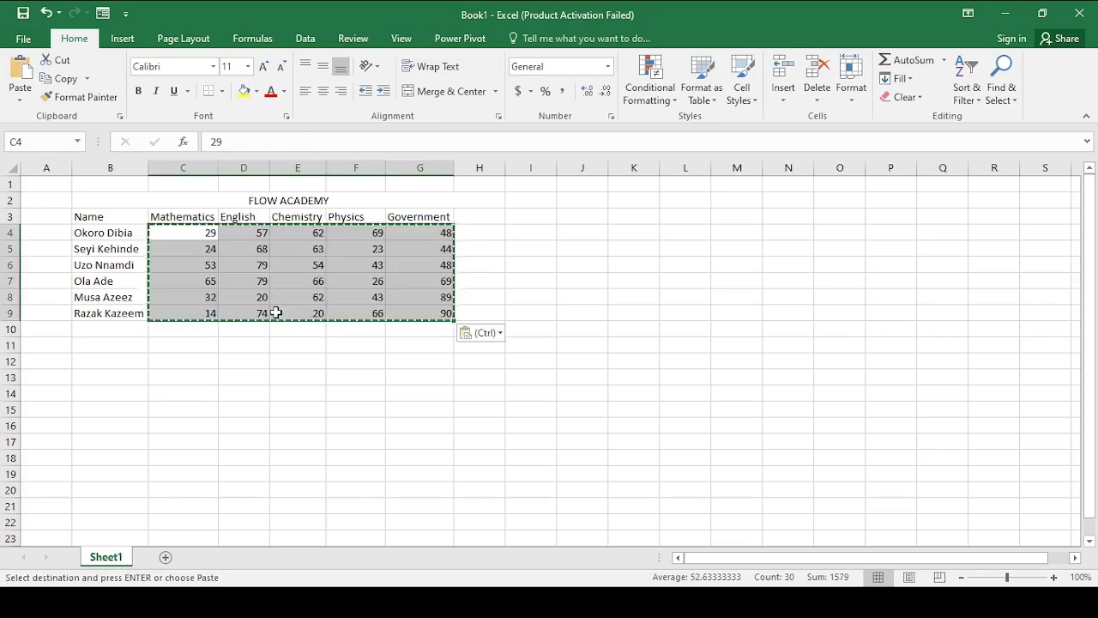
left_click(258, 352)
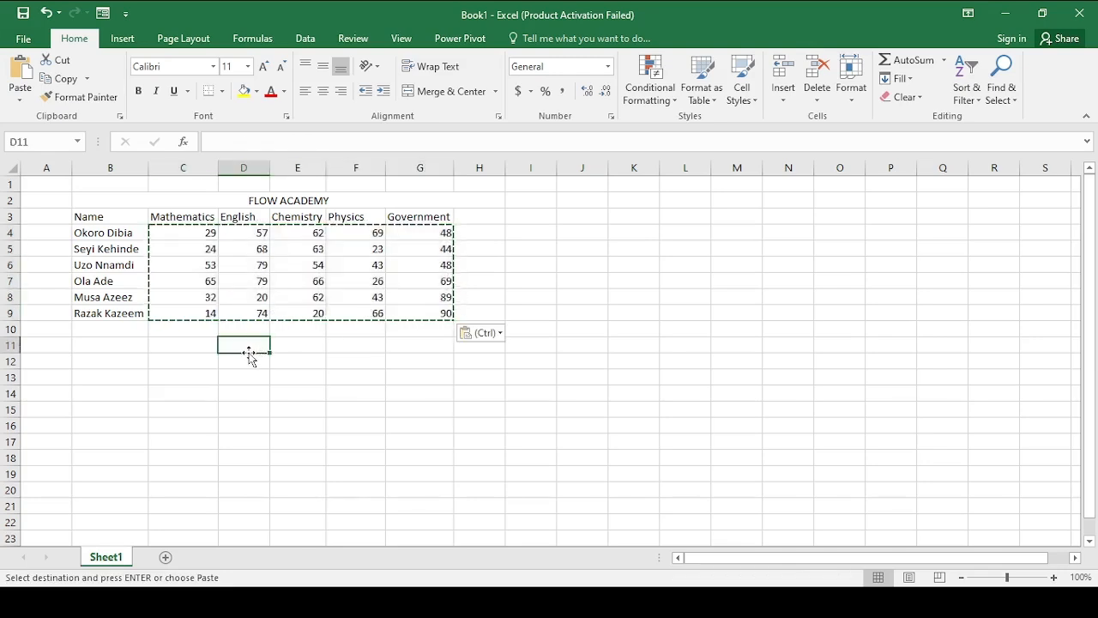
key("Escape")
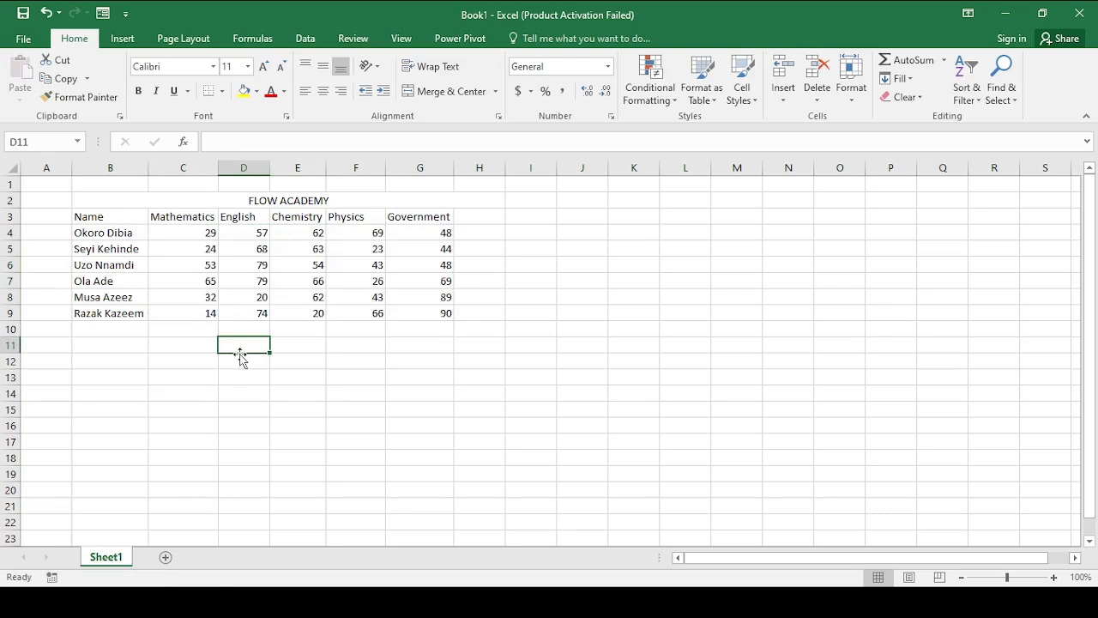
- Check the contents of individual table cells such as E6 and C7 for fixed numbers instead of formulas
left_click(338, 331)
left_click(276, 269)
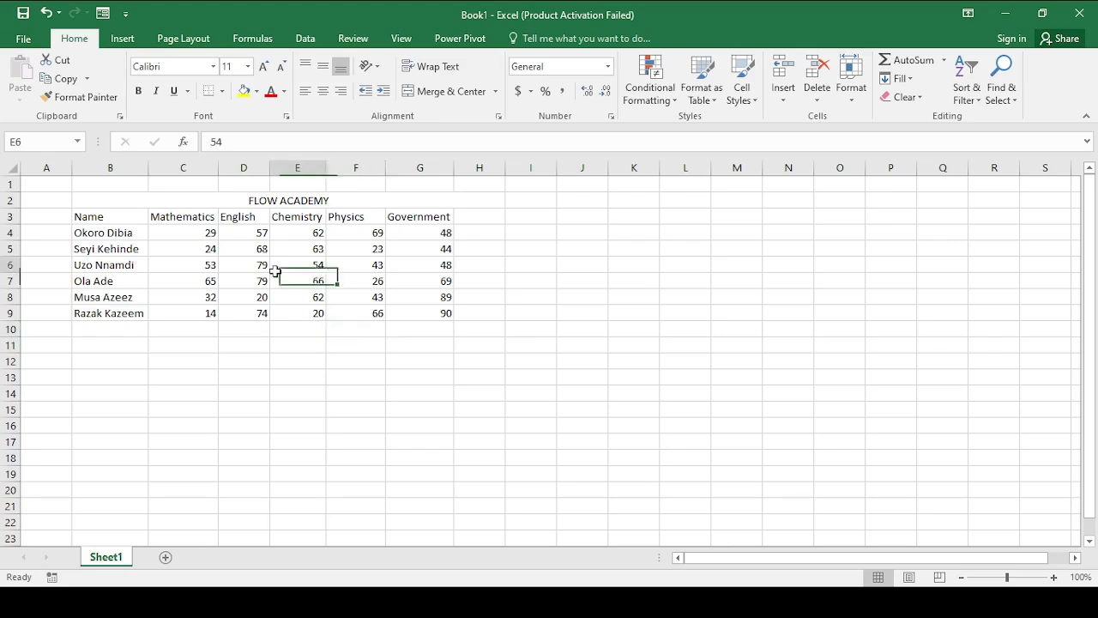
left_click(211, 281)
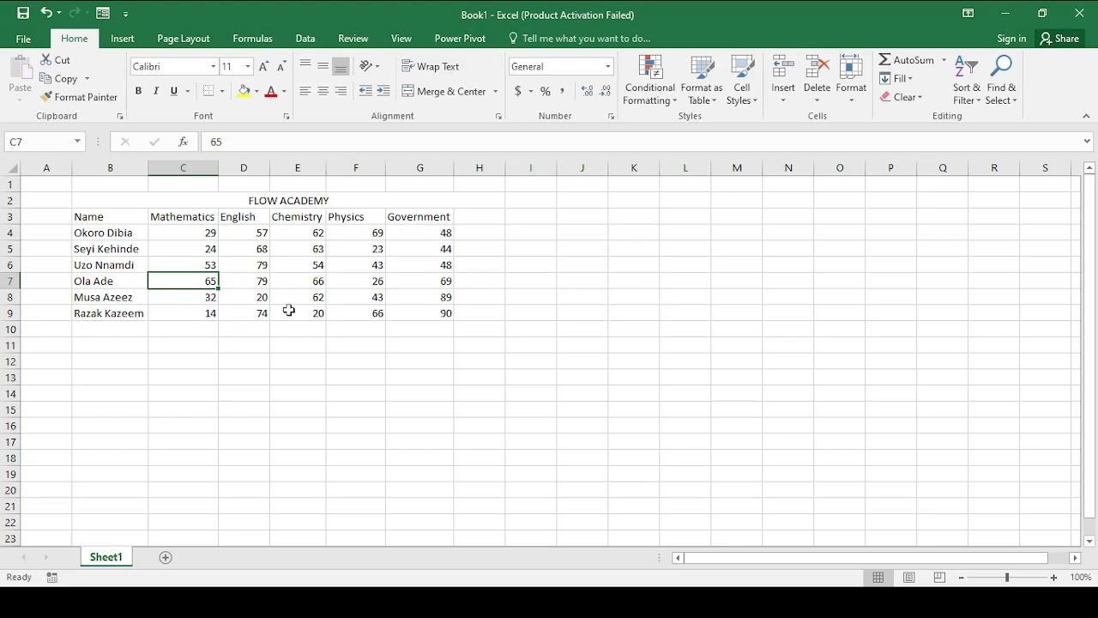
left_click(133, 232)
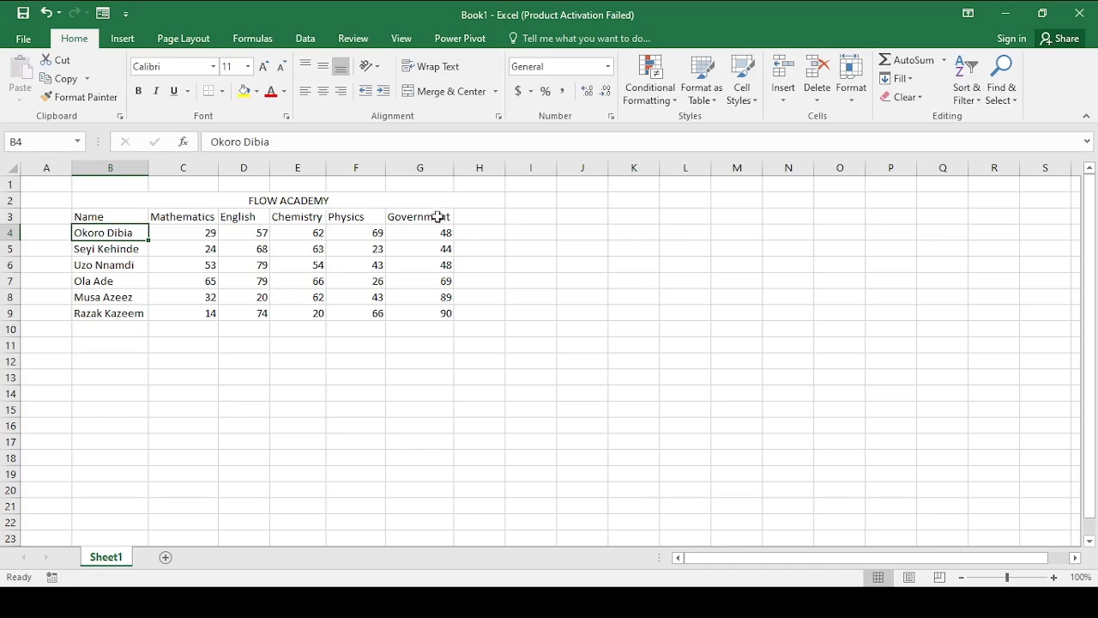
- Total the first student's five scores in cell H4 with the formula =C4+D4+E4+F4+G4
left_click(476, 233)
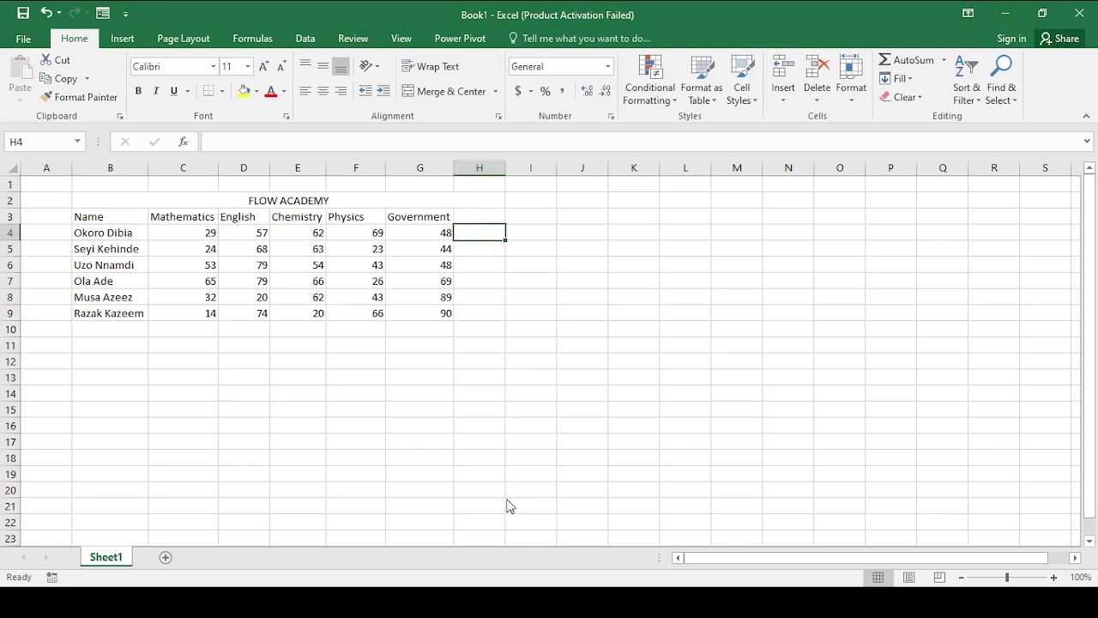
type("=")
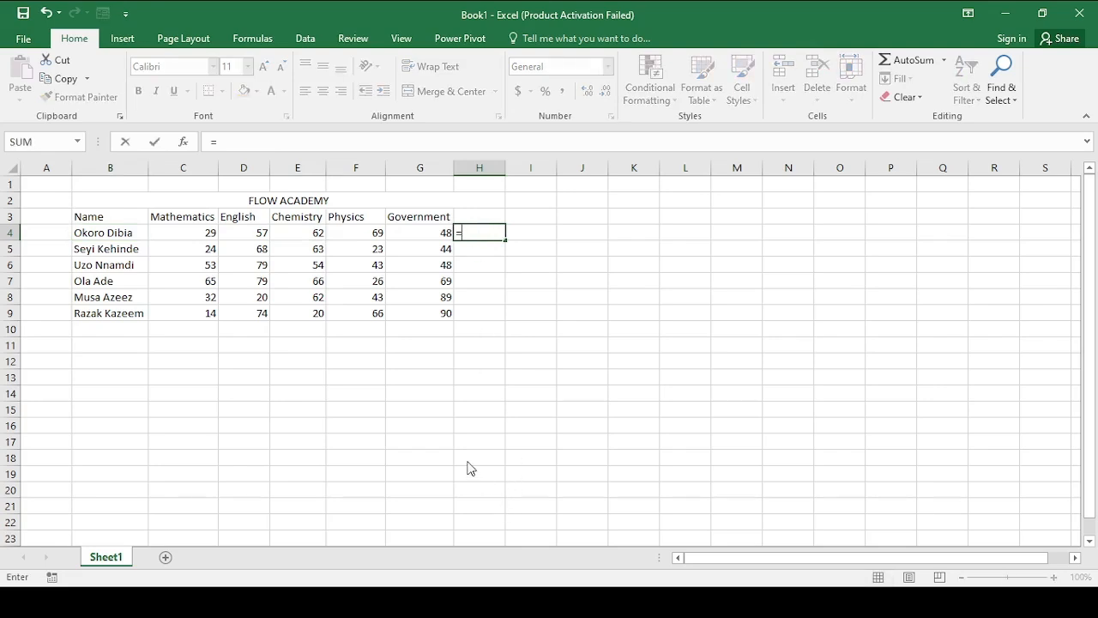
left_click(207, 234)
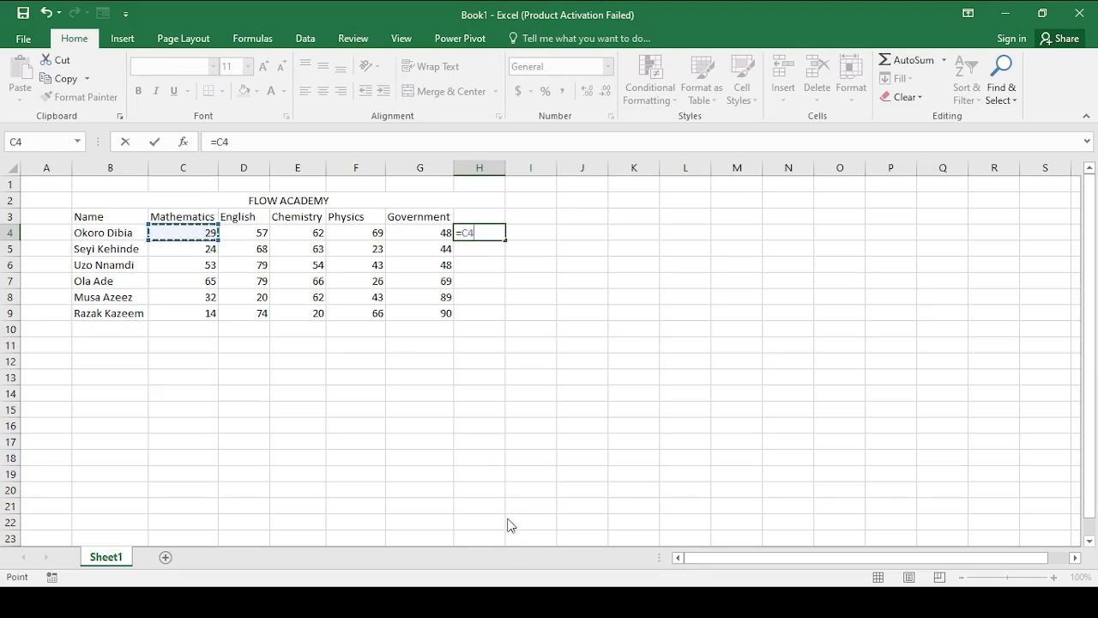
type("+")
left_click(248, 232)
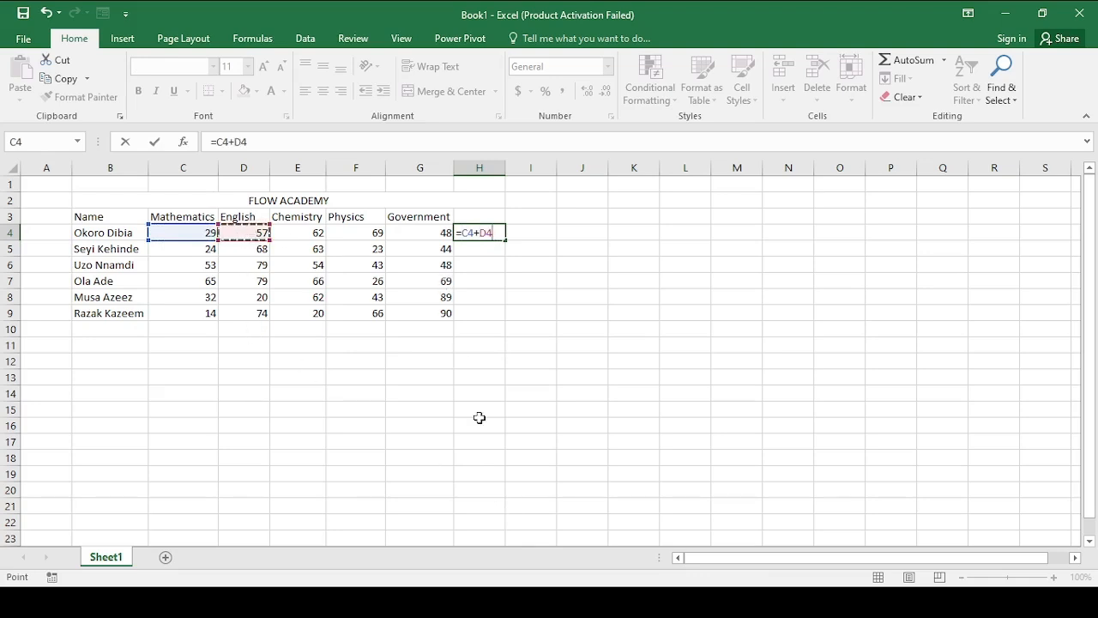
type("+")
left_click(301, 235)
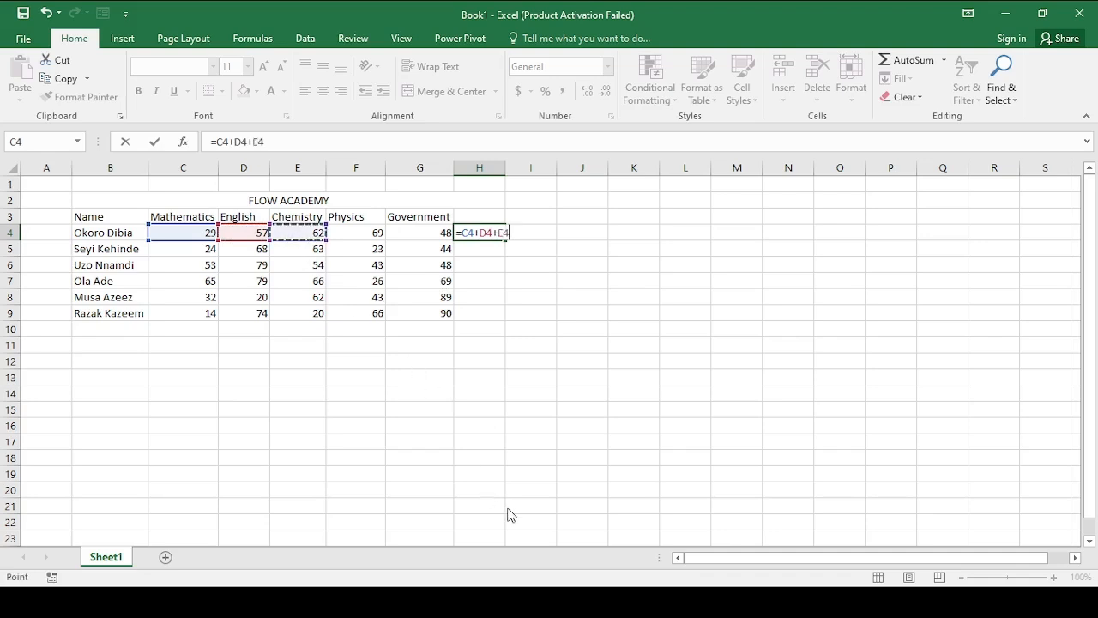
type("+")
left_click(359, 238)
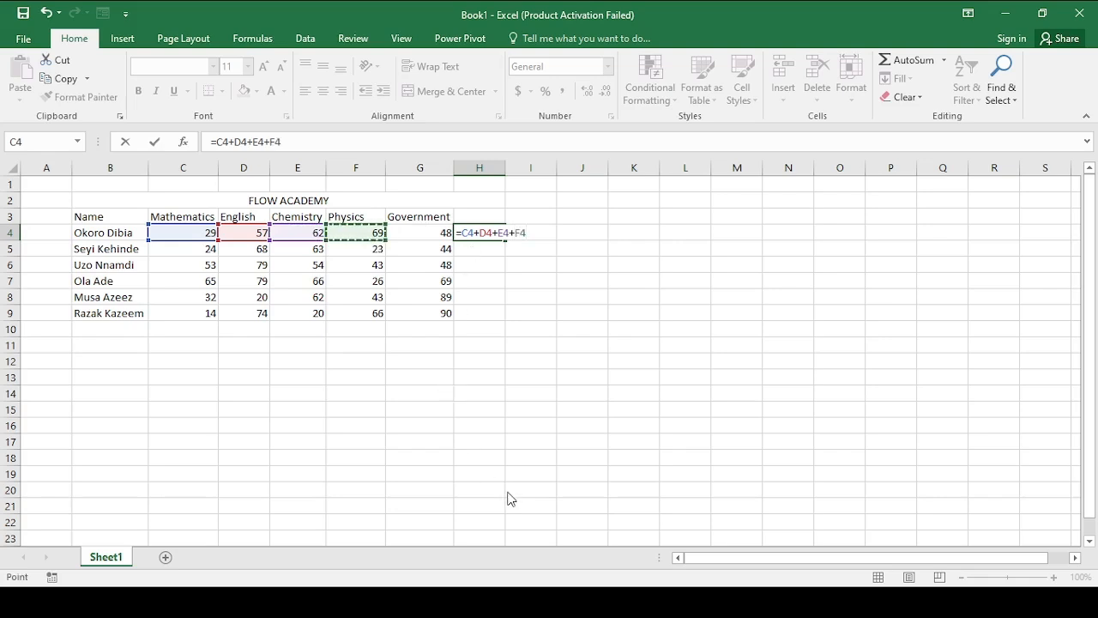
type("+")
left_click(416, 234)
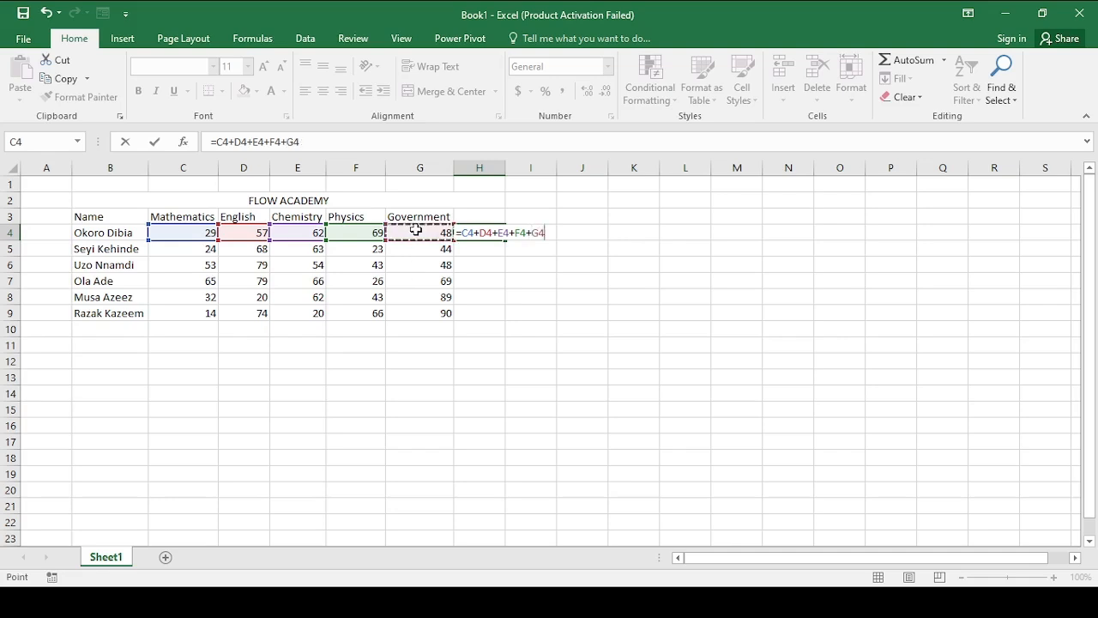
key("Return")
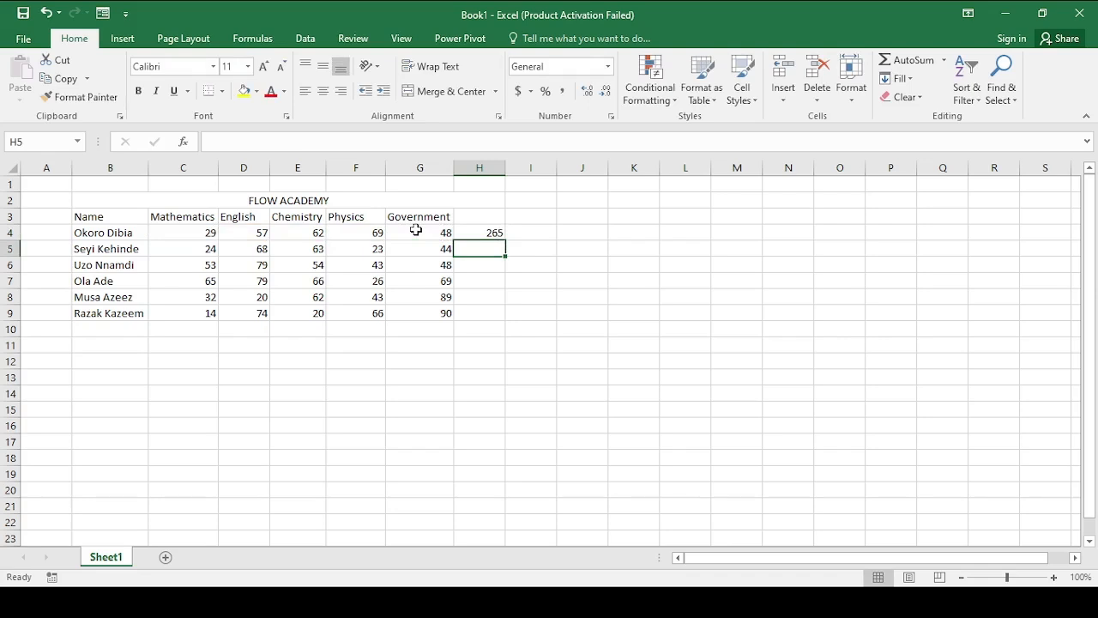
left_click(470, 233)
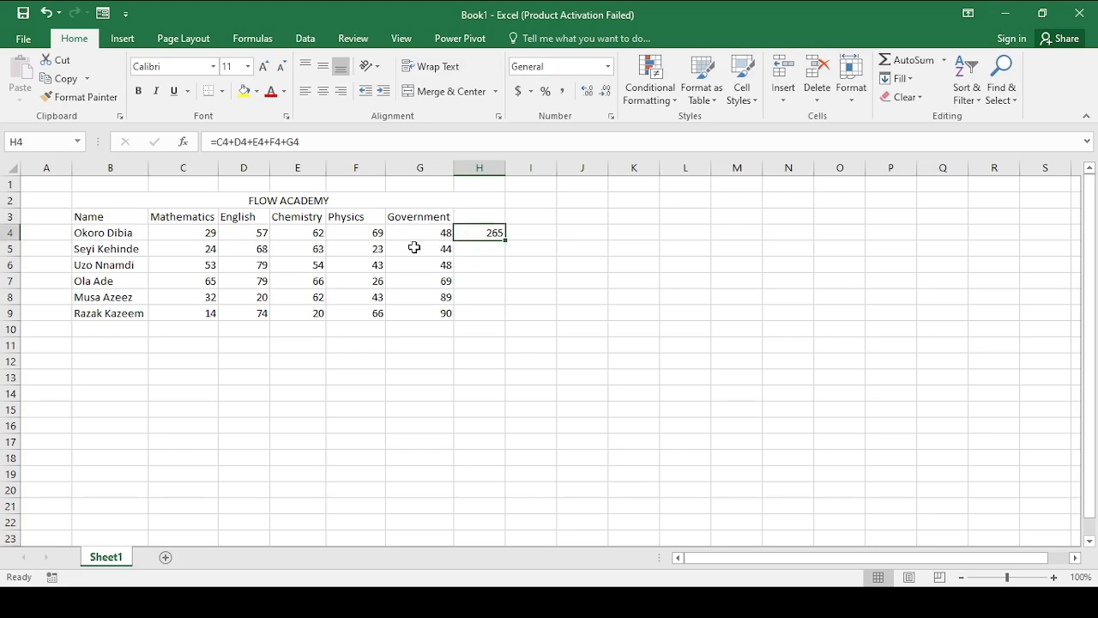
- Total the second student's scores in C5:G5 with AutoSum, placing the result in cell H5
left_click(474, 249)
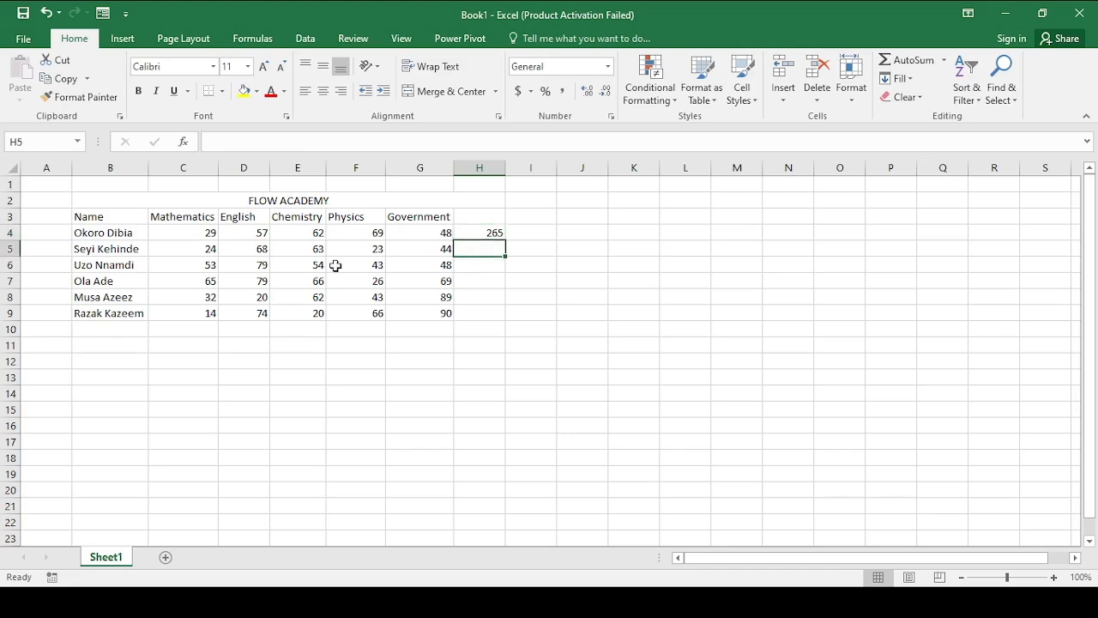
left_click_drag(202, 249, 457, 251)
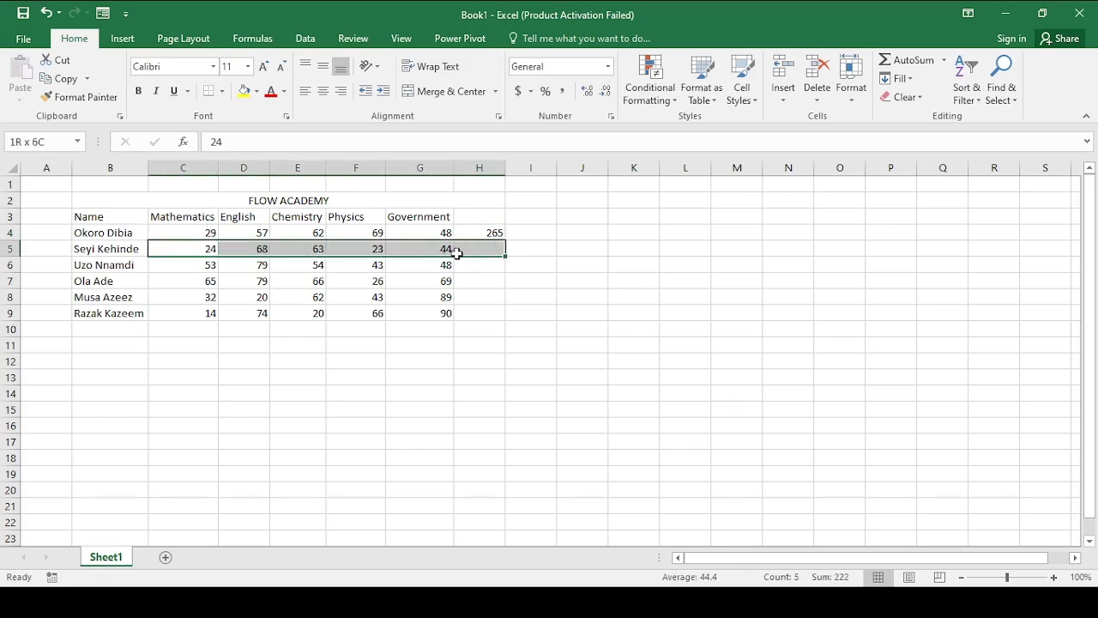
left_click_drag(457, 252, 456, 250)
left_click(914, 67)
left_click(708, 316)
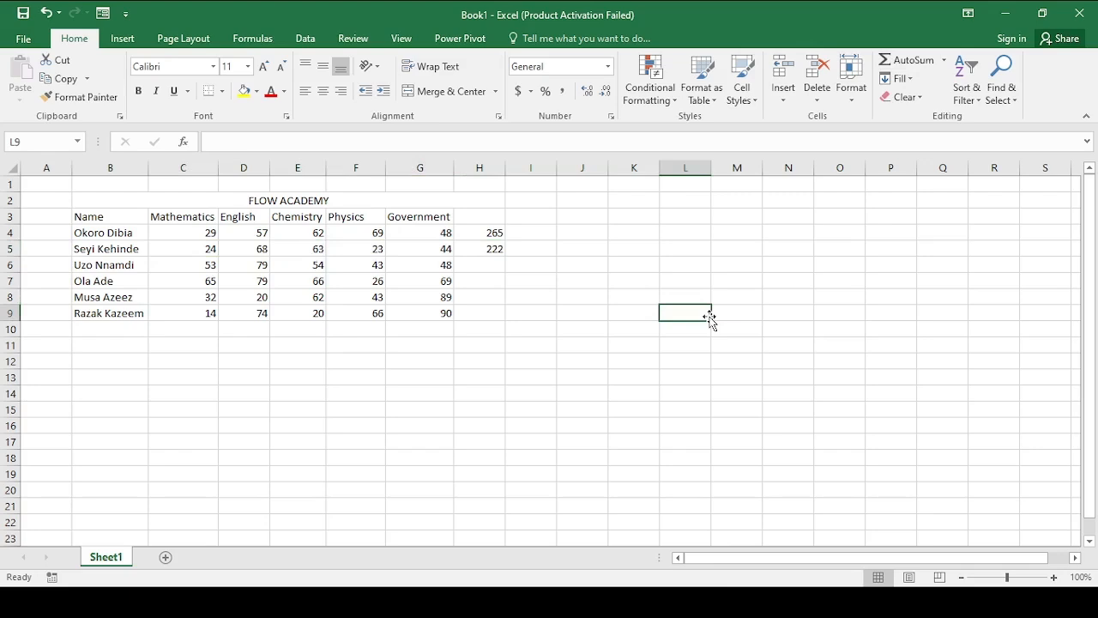
- Enter =SUM(C6:G6) in cell H6 to total the third student's scores, and compare the formulas in H6 and H5
left_click(485, 267)
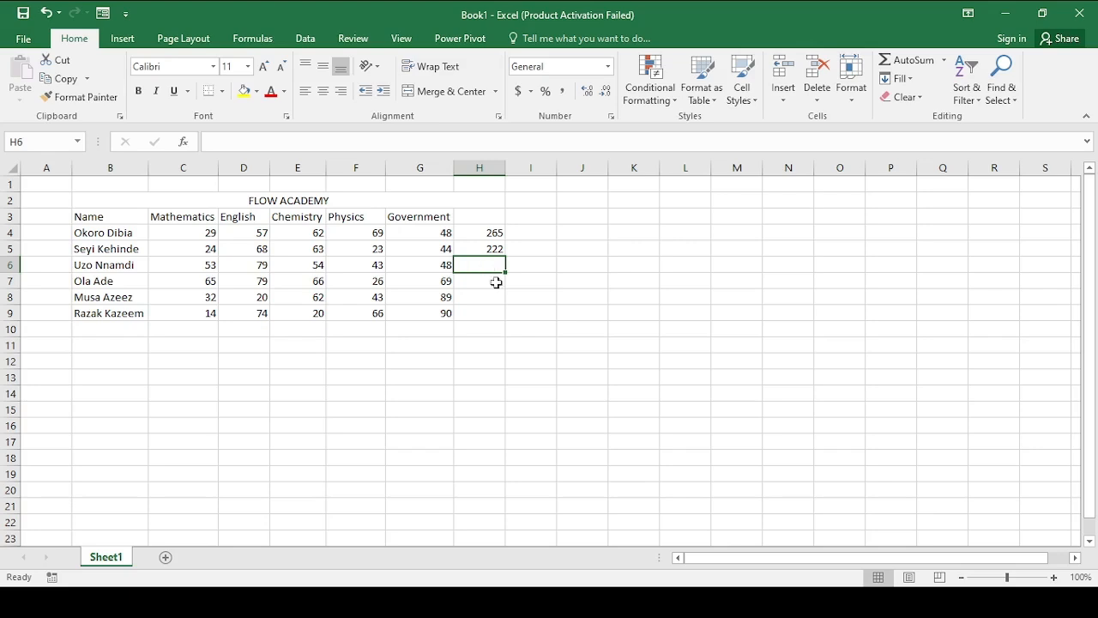
type("=")
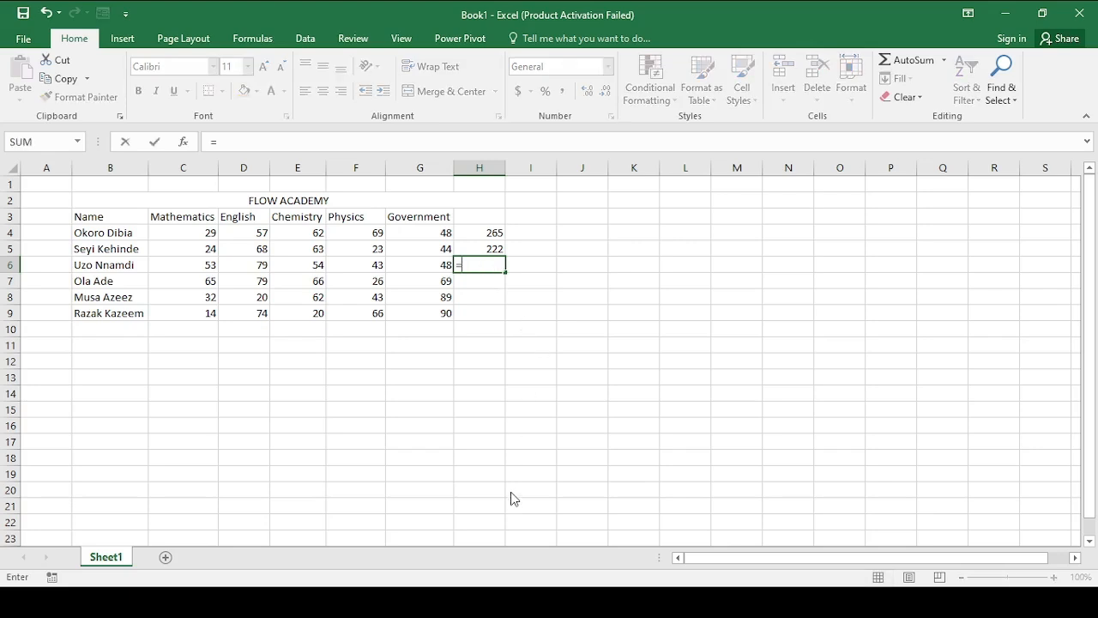
type("su")
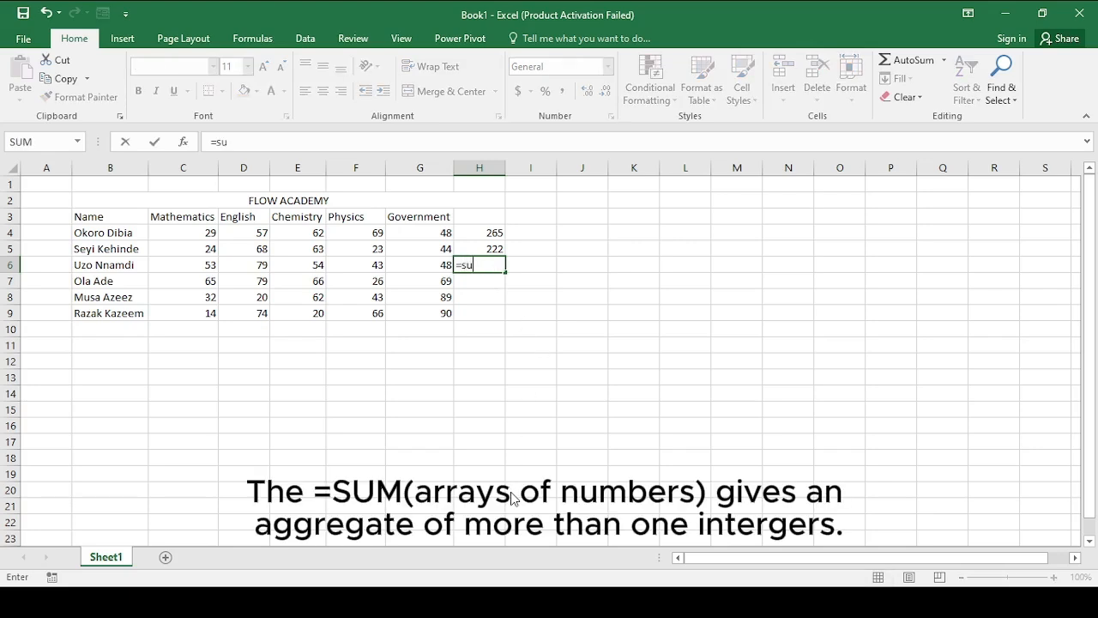
type("m(")
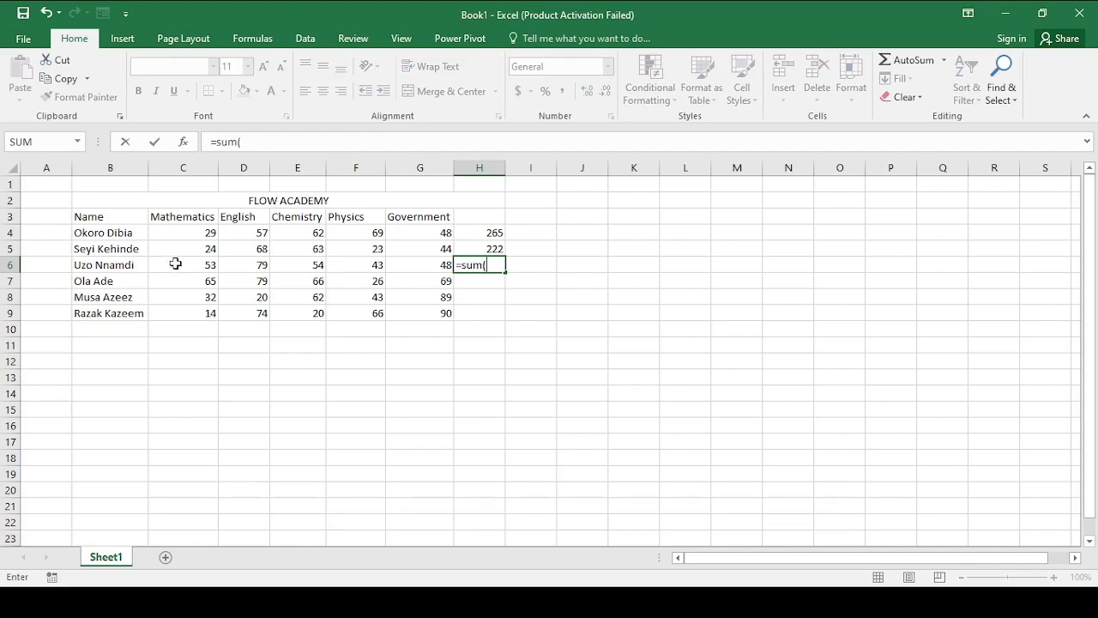
left_click_drag(175, 265, 424, 266)
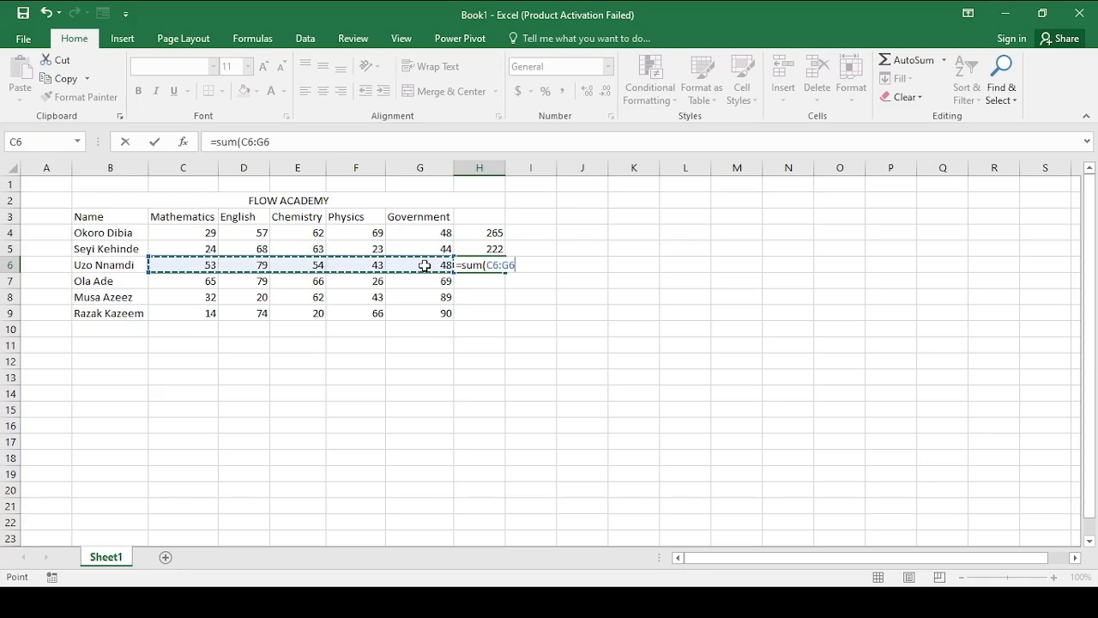
type(")")
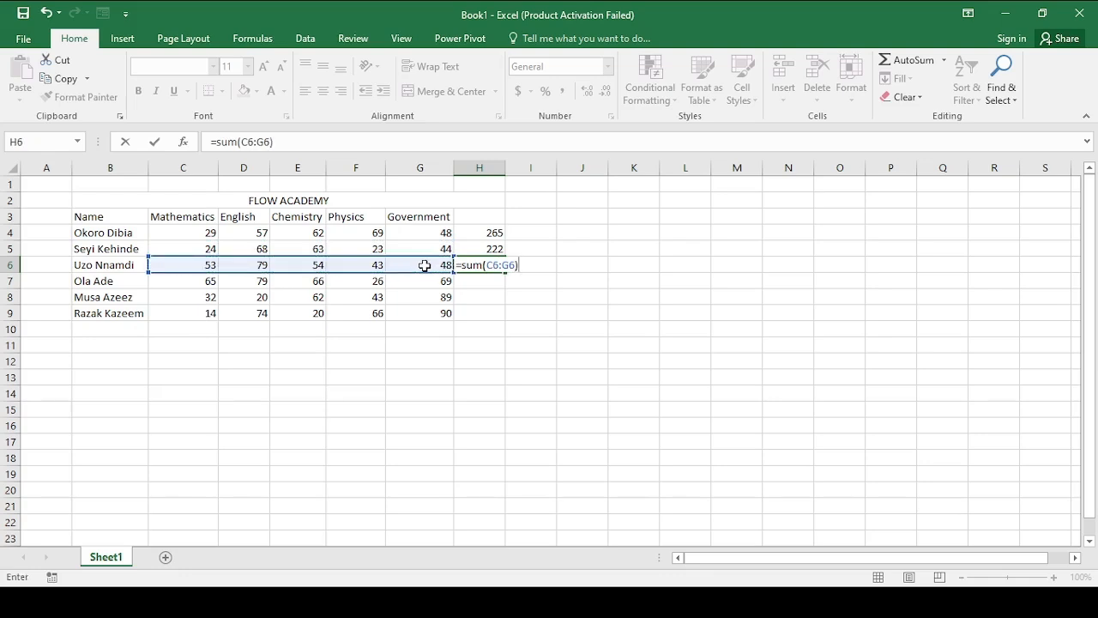
key("Return")
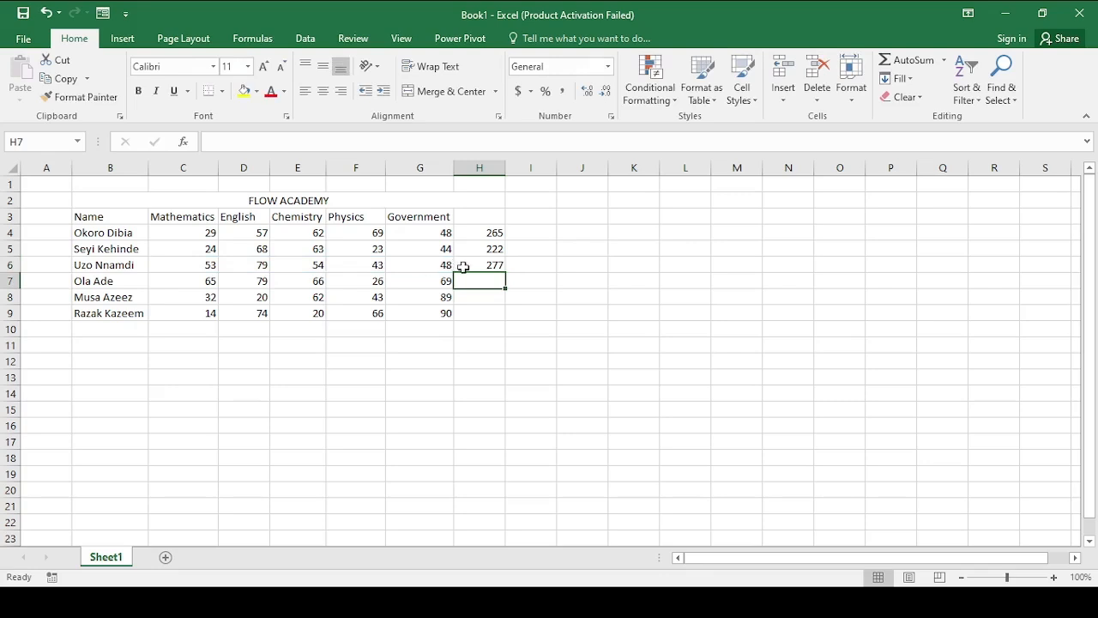
left_click(462, 266)
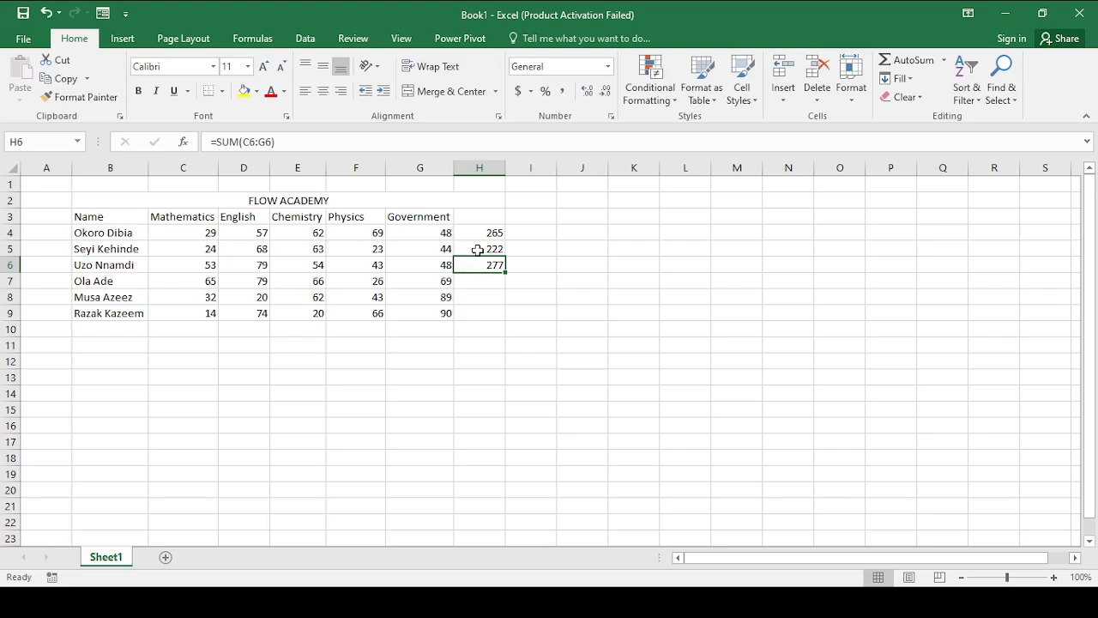
left_click(478, 248)
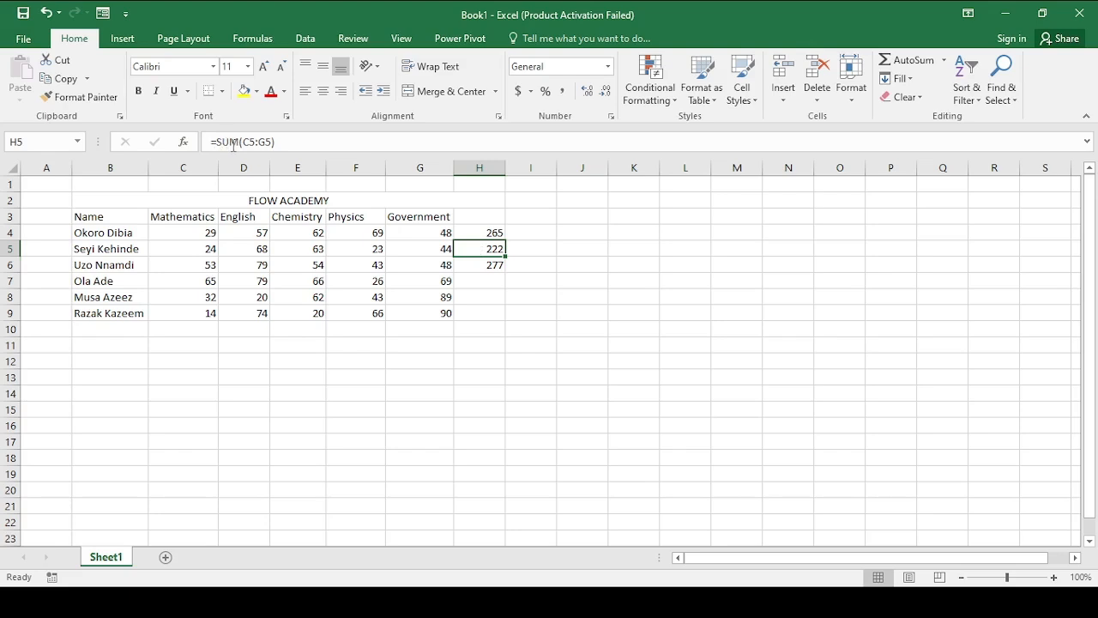
- Check the addition formula in H4, and AutoFill the SUM formula from H6 down through H9 for the remaining students
left_click(479, 234)
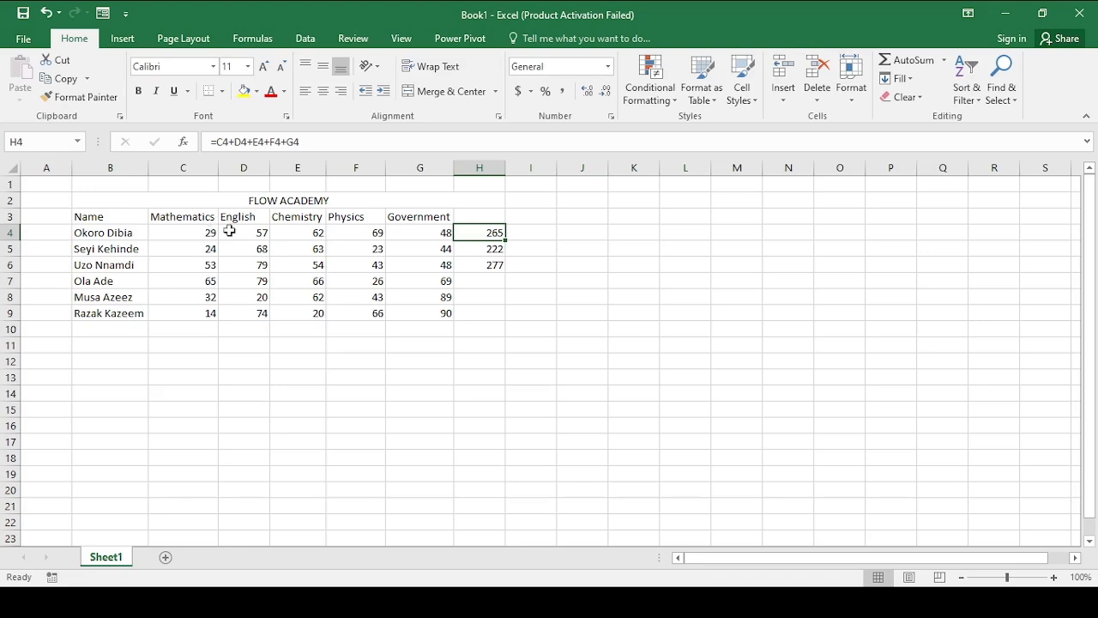
left_click(518, 318)
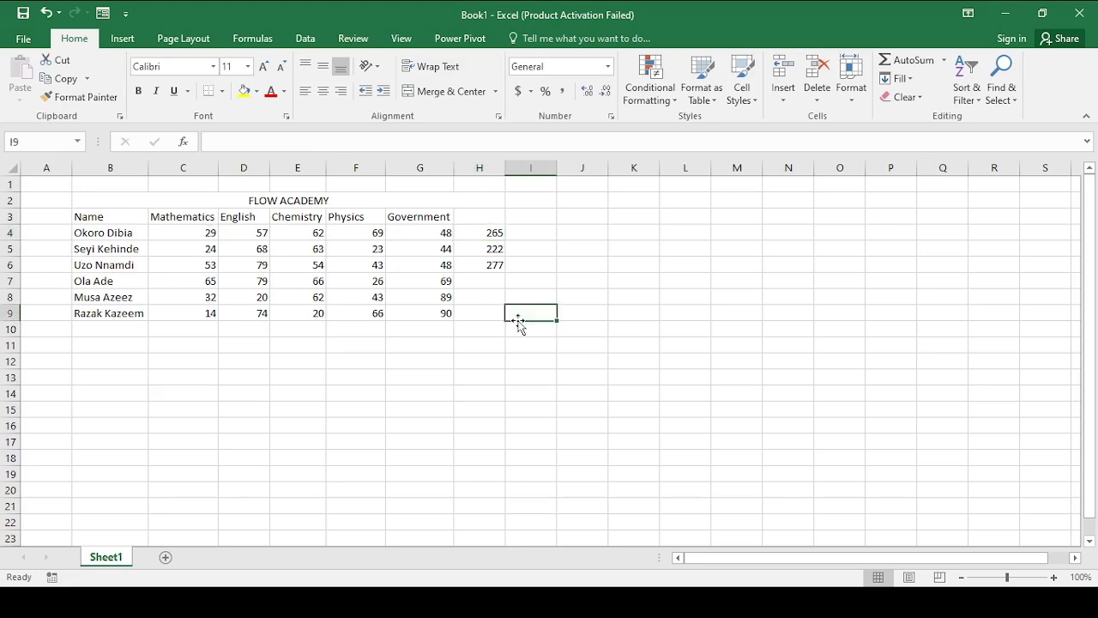
left_click(477, 266)
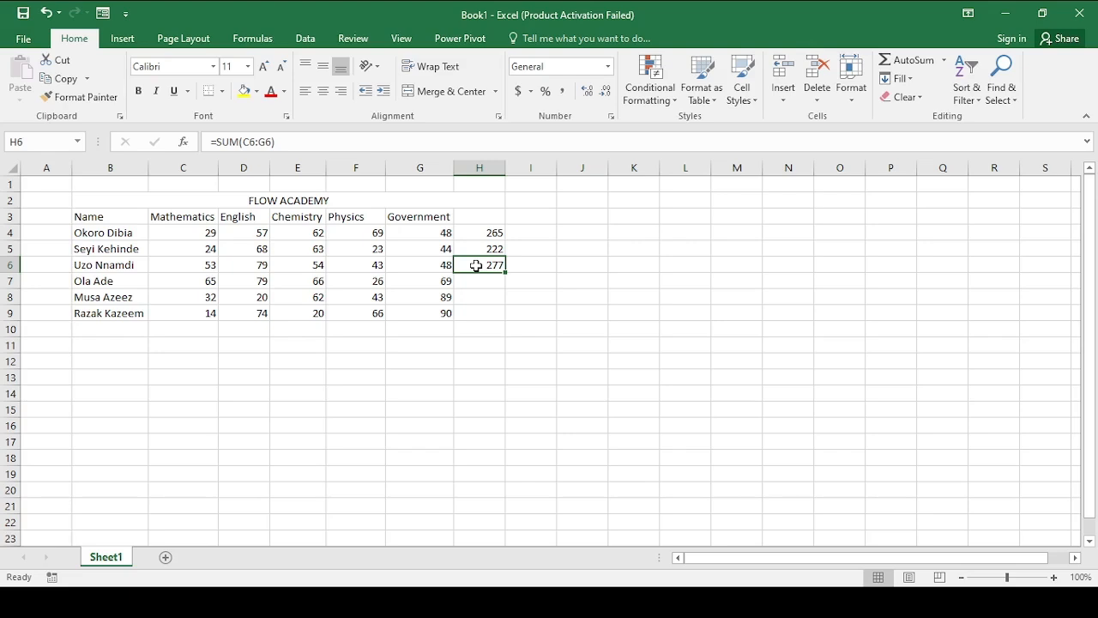
left_click(513, 312)
left_click(489, 269)
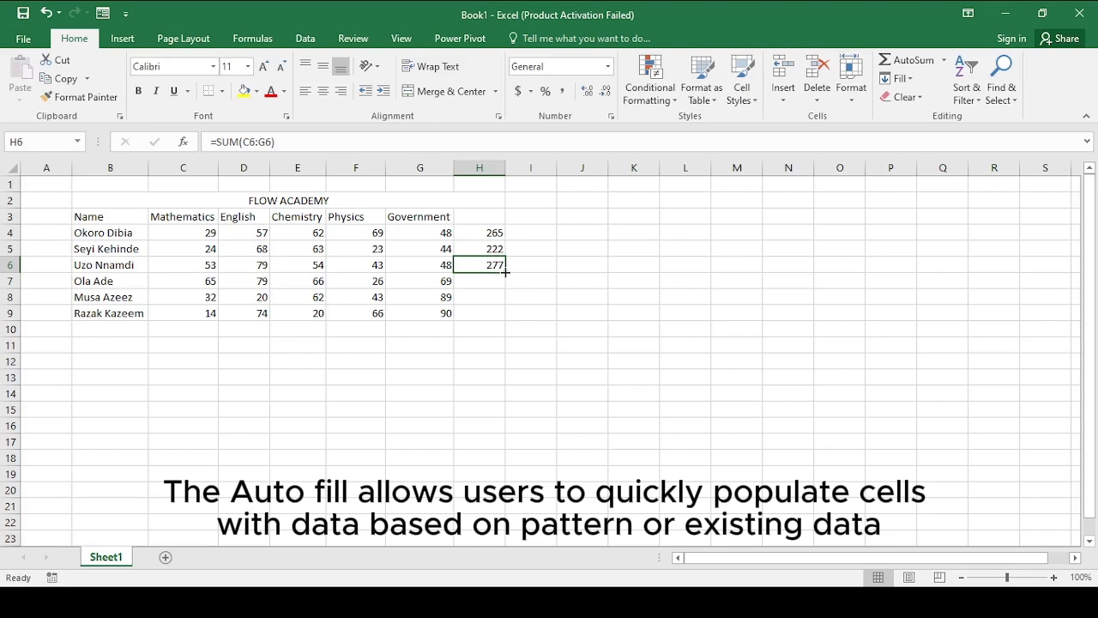
left_click_drag(506, 272, 506, 317)
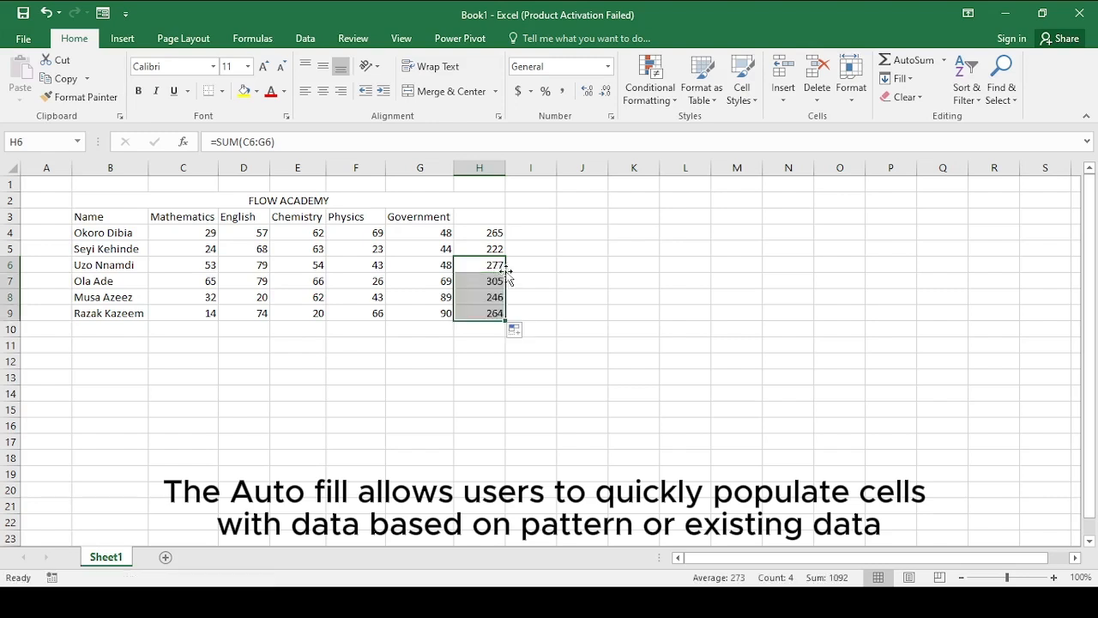
left_click(533, 283)
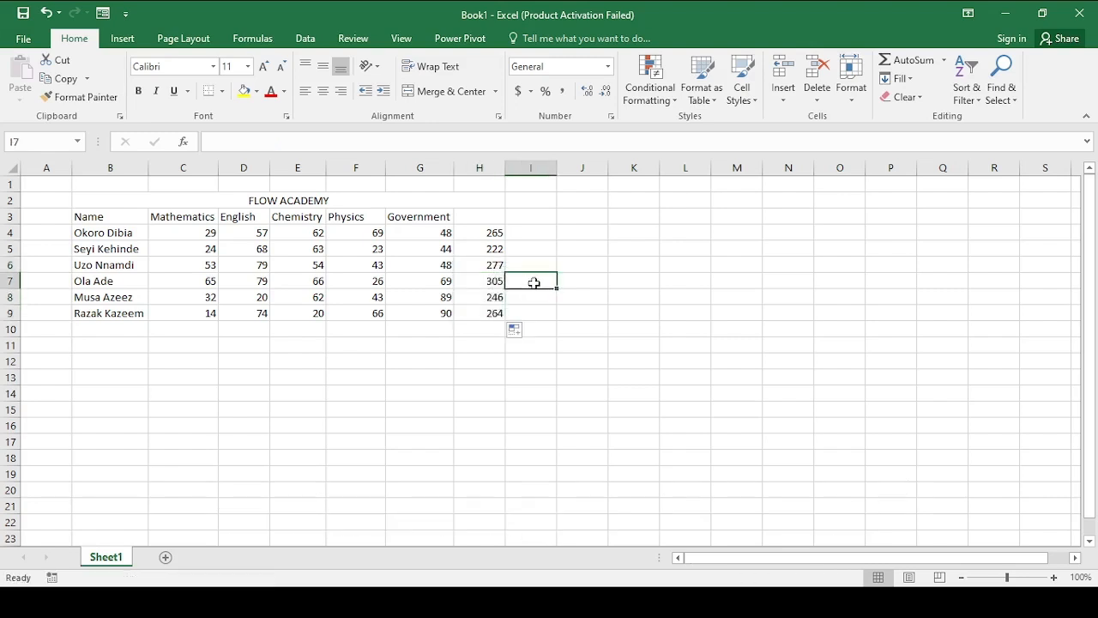
left_click(489, 299)
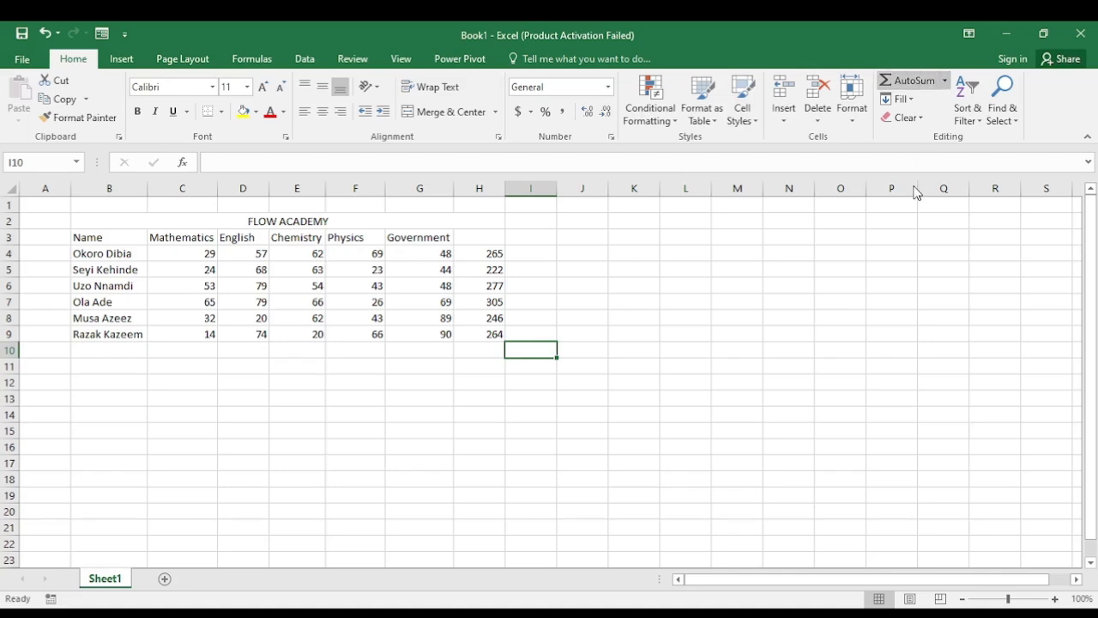
- Add a new worksheet and enter 3 in cell A1 and 2 in cell A2
type("=")
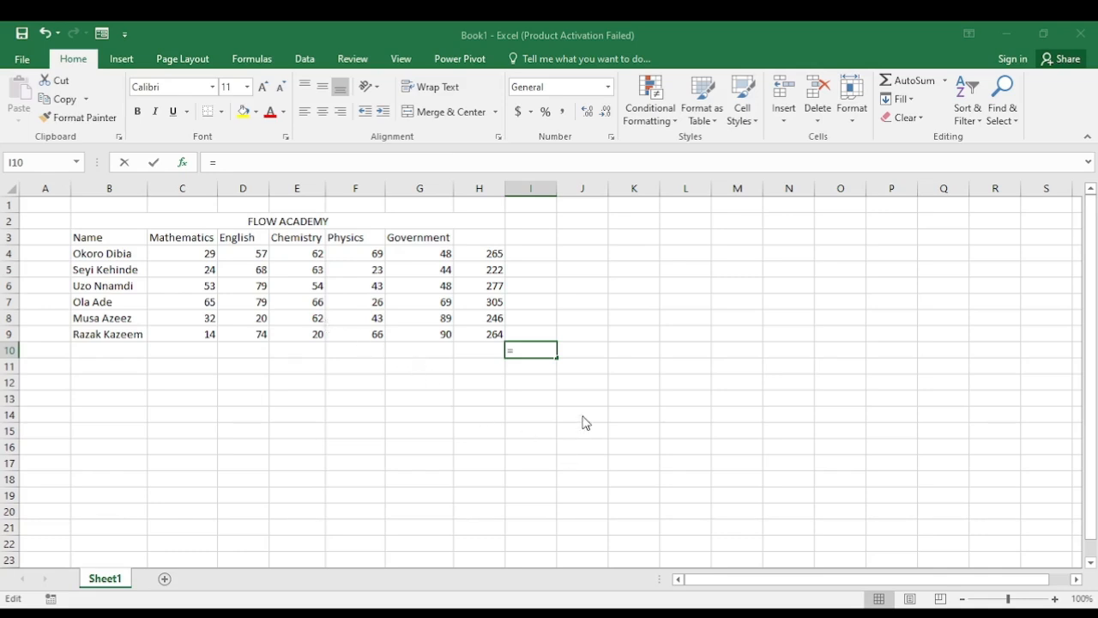
key("Escape")
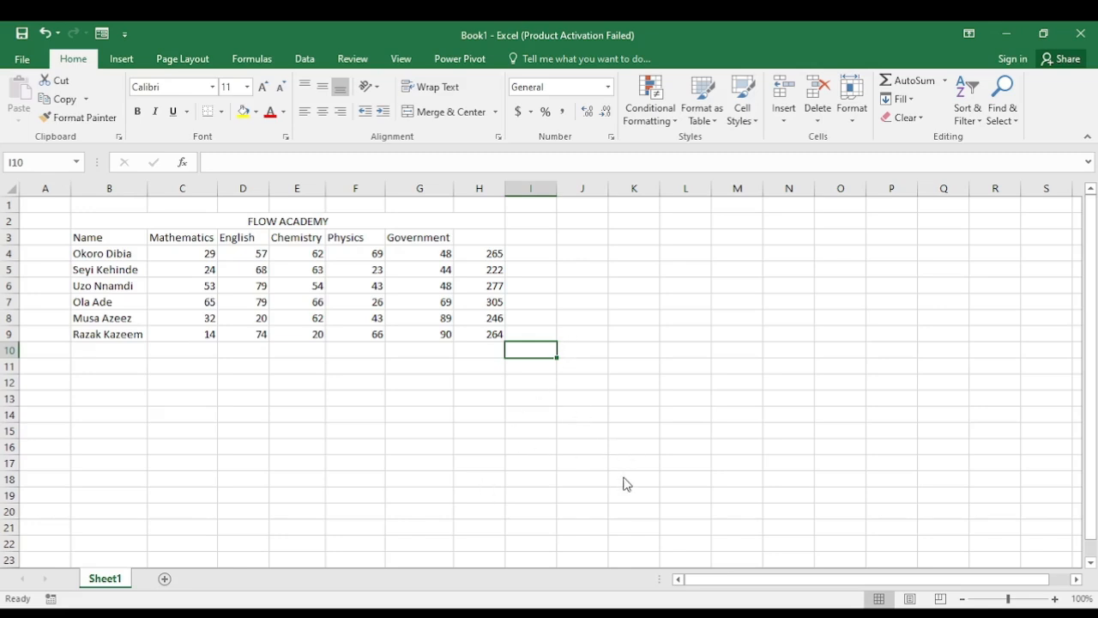
left_click(165, 578)
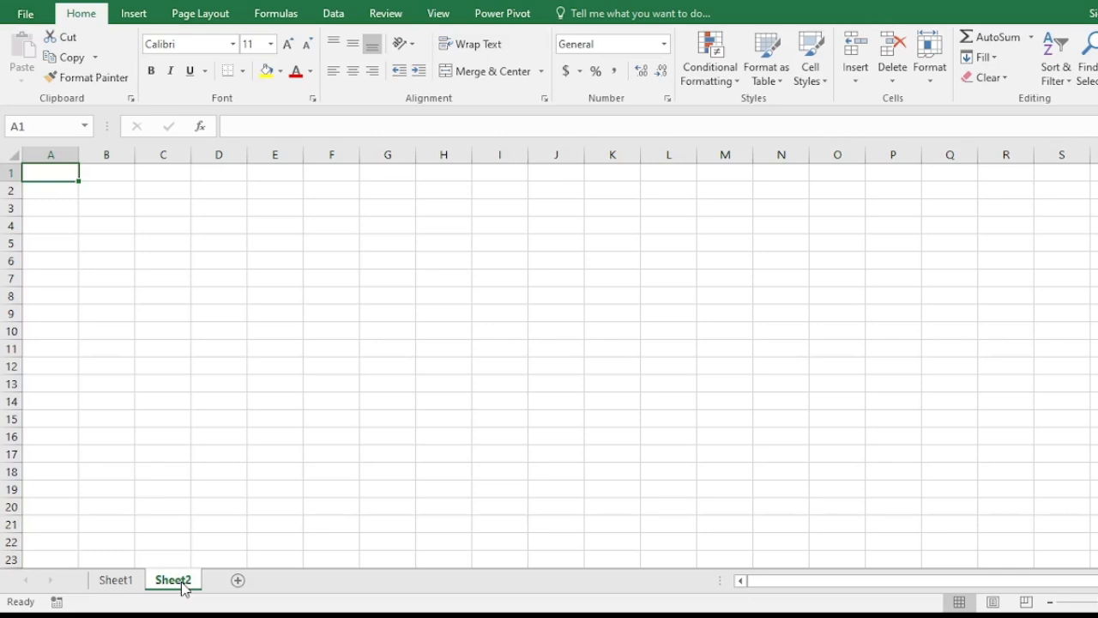
key("Right")
key("Down")
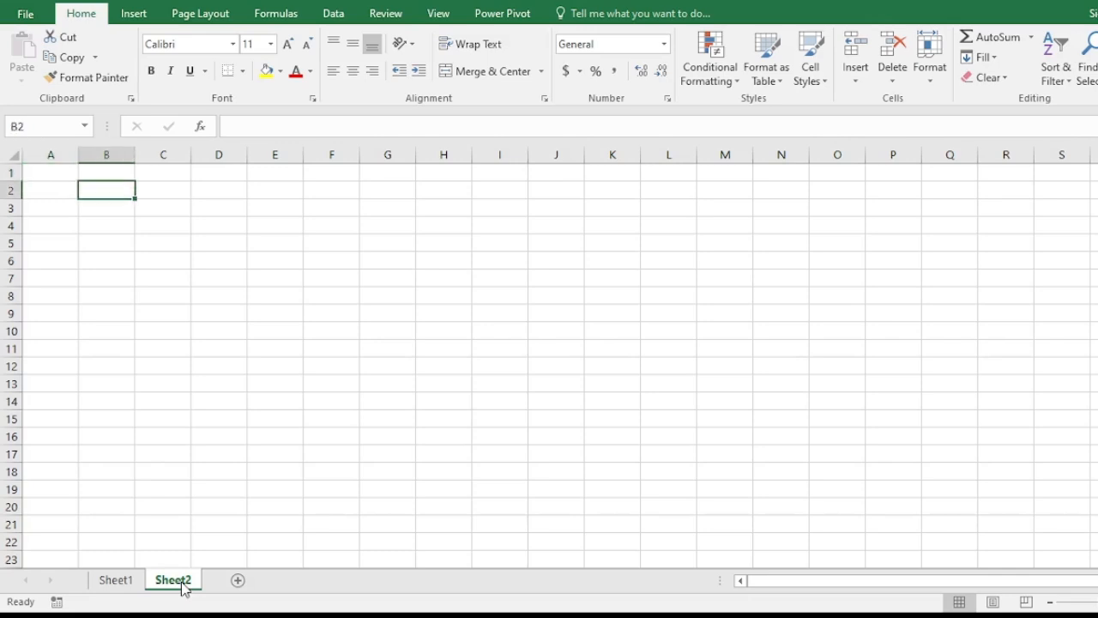
left_click(58, 192)
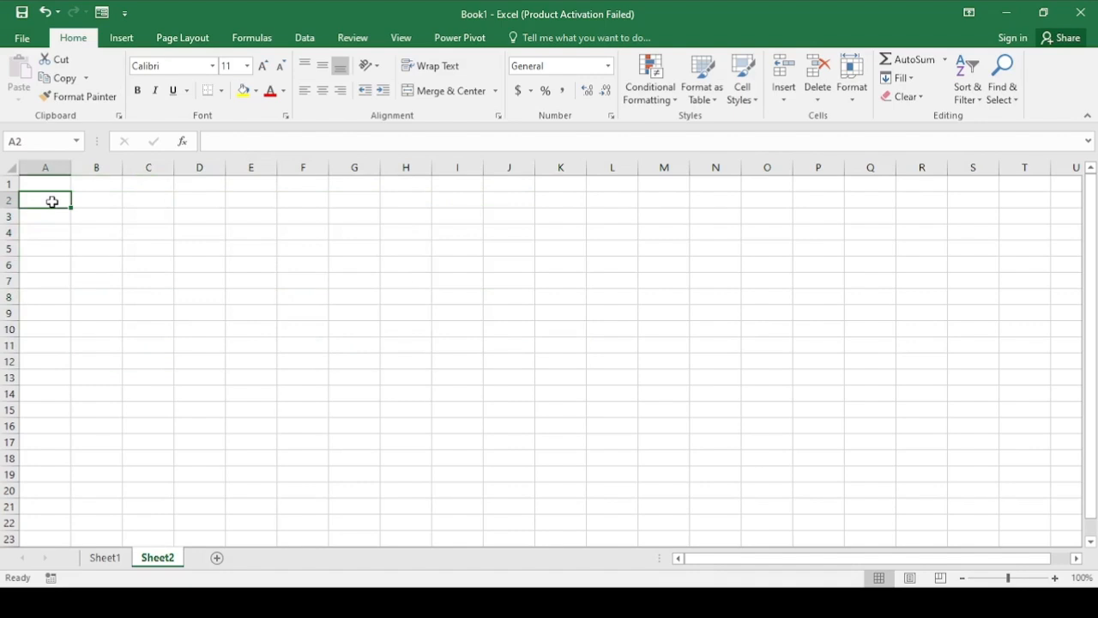
type("2")
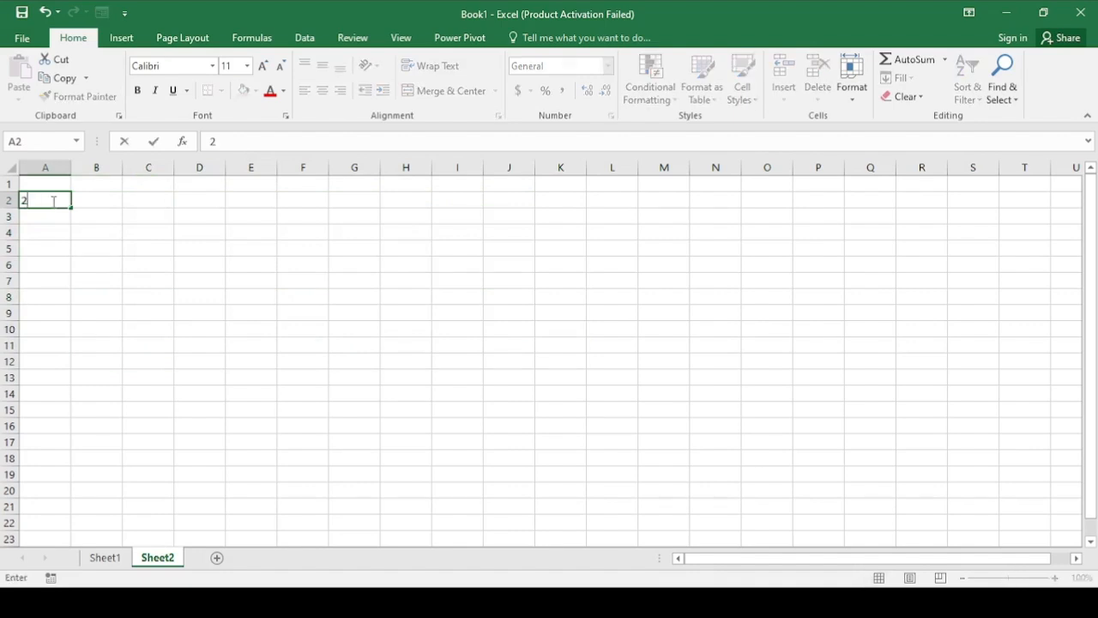
key("Up")
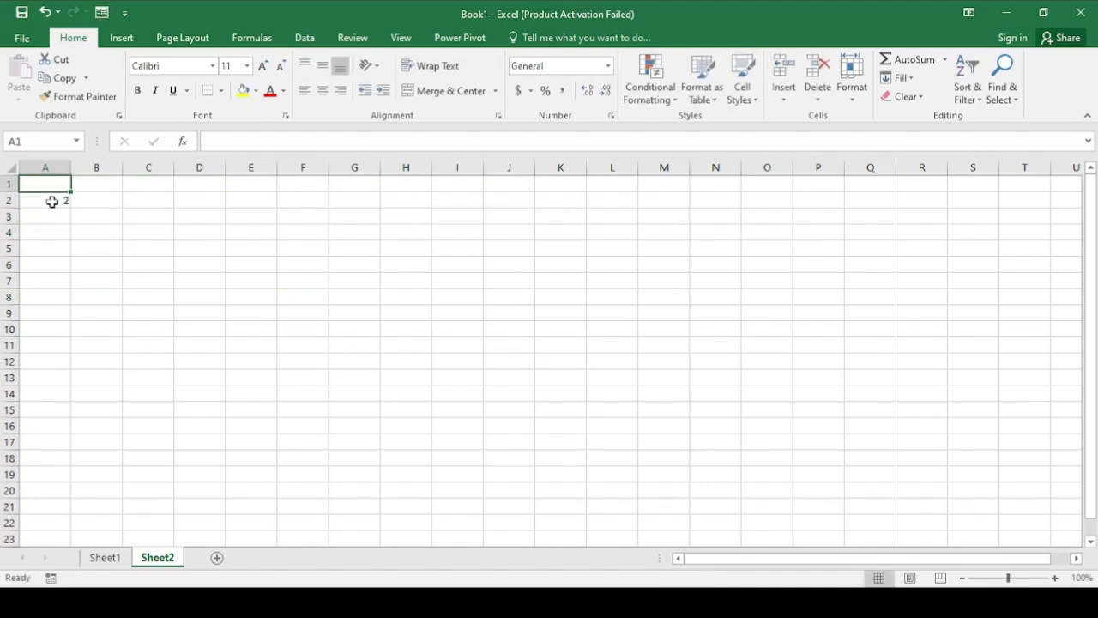
type("3")
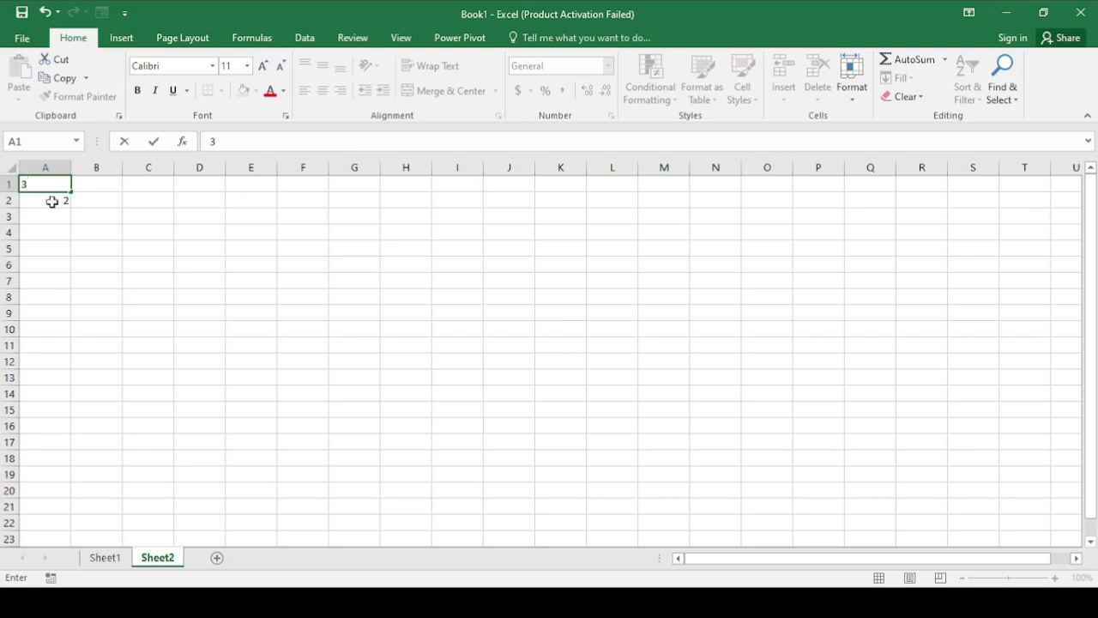
key("Return")
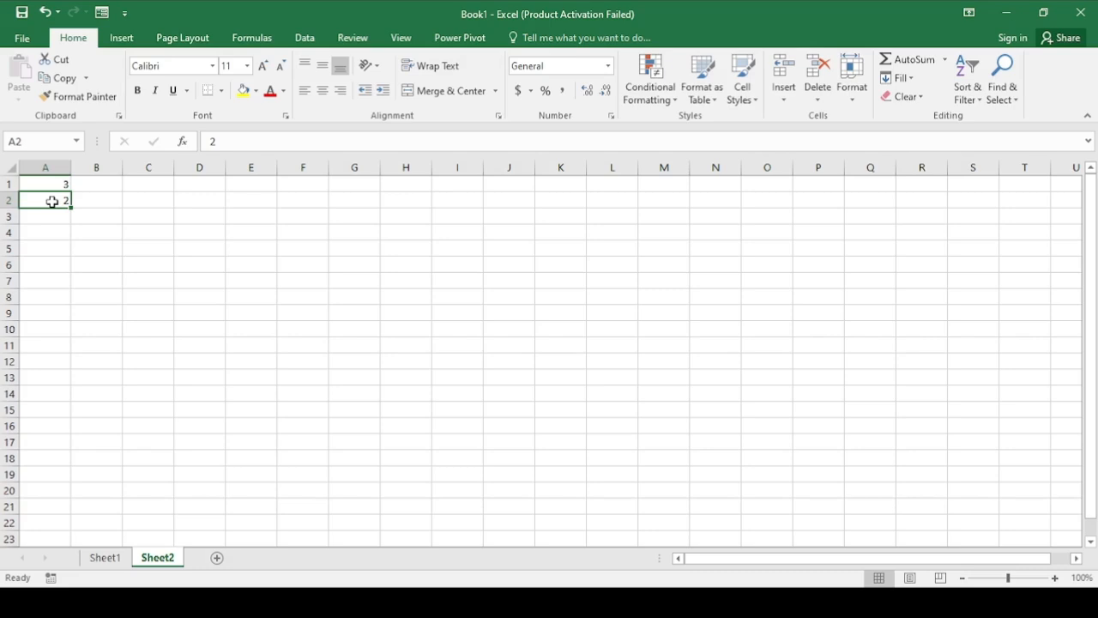
- Add the two numbers in column A by entering the formula =A1+A2 in cell B2
left_click(96, 200)
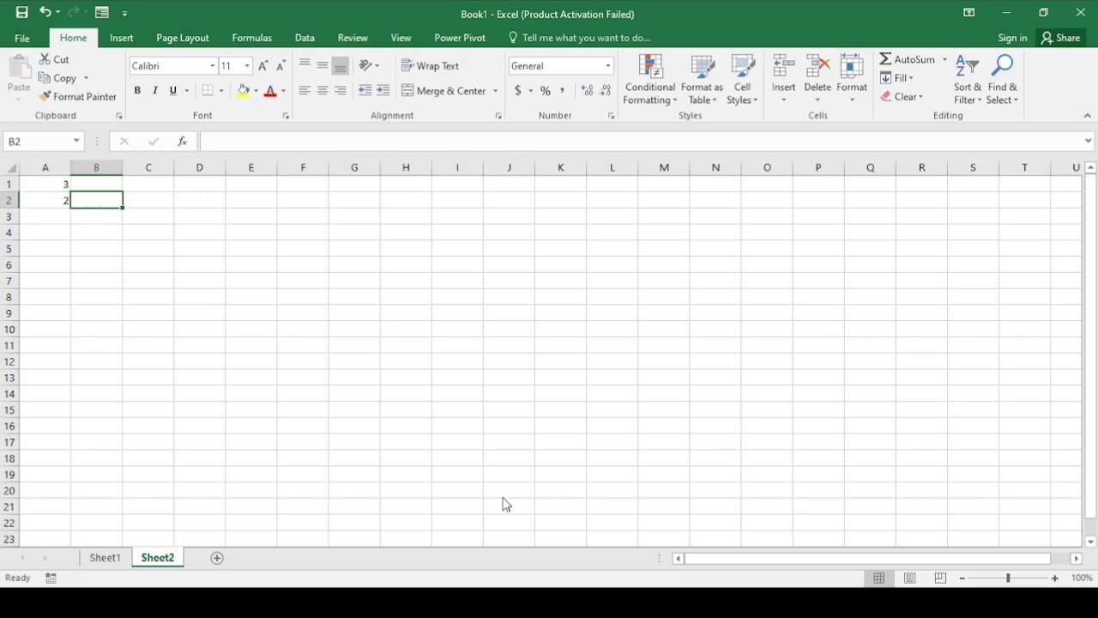
type("=")
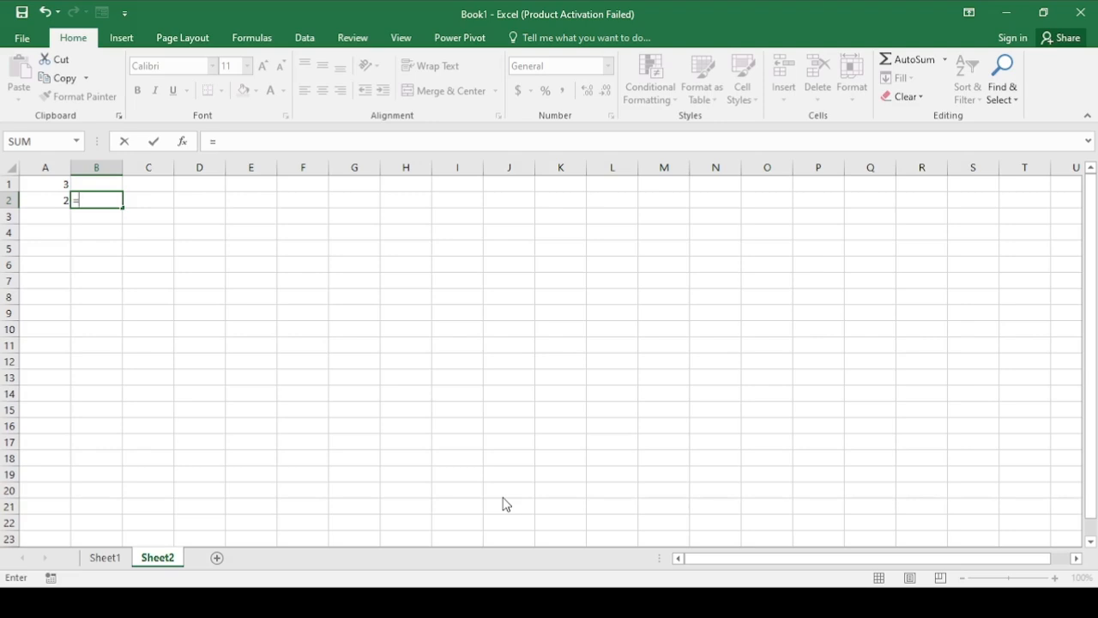
left_click(58, 185)
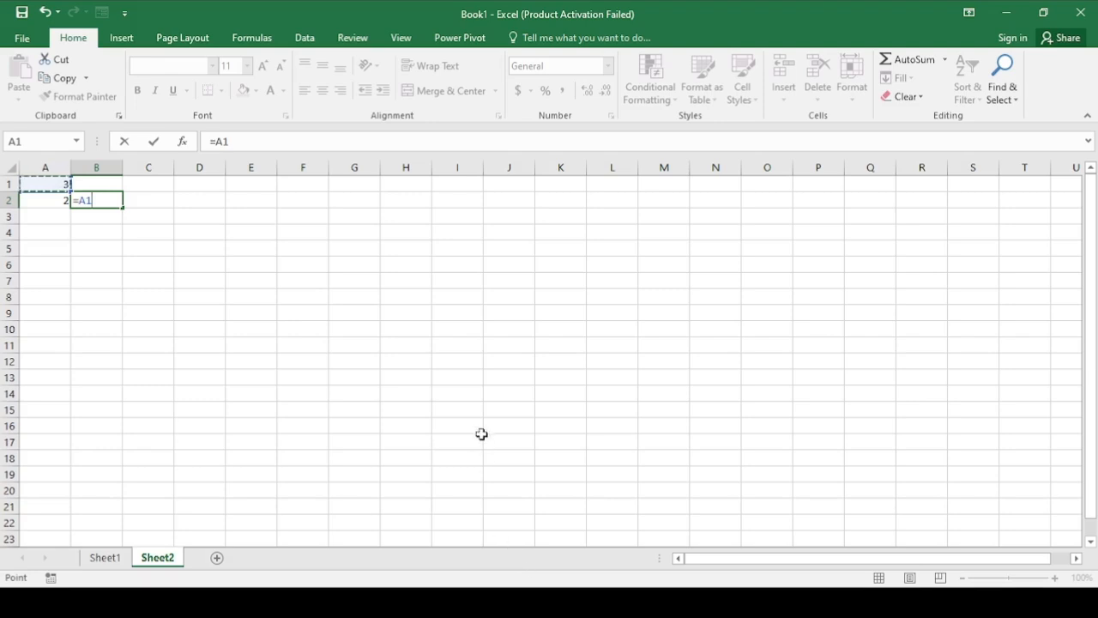
type("+")
key("Left")
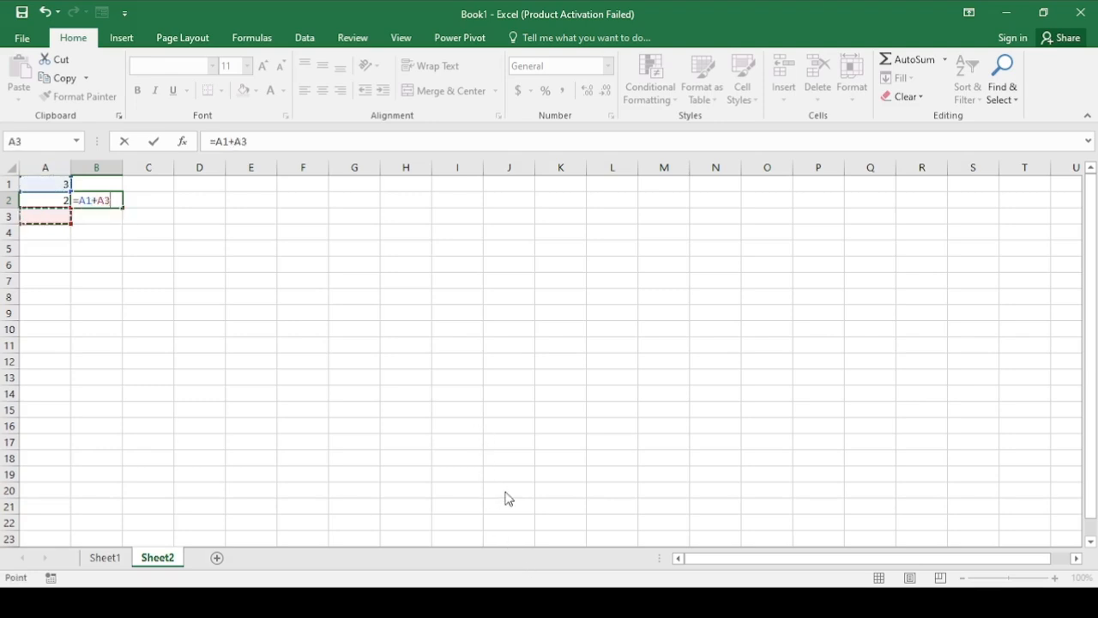
key("Up")
key("Return")
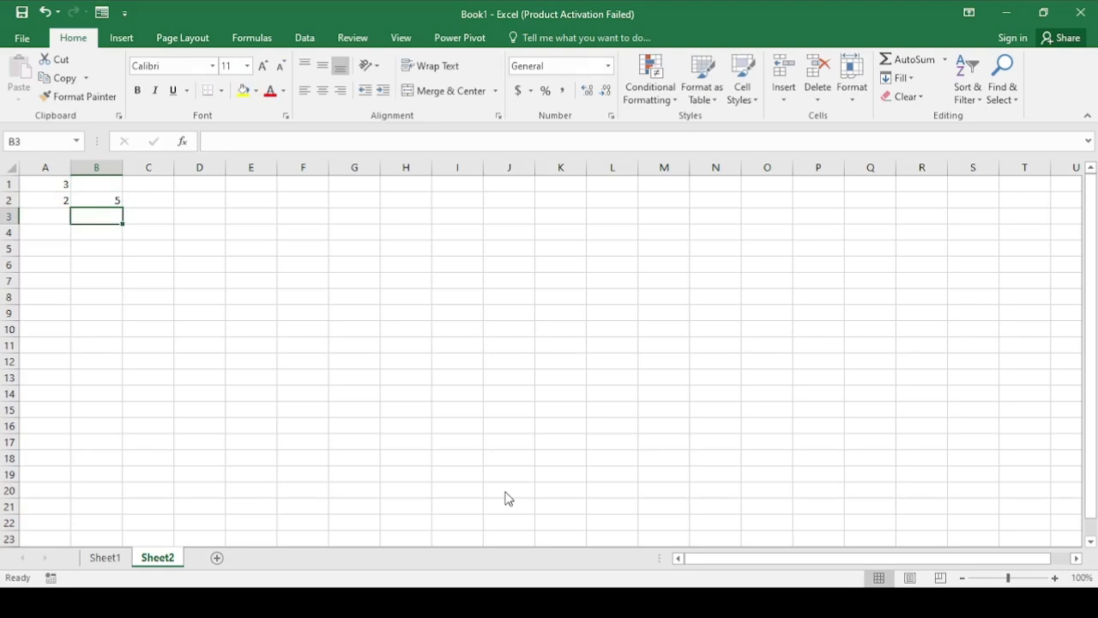
left_click(507, 380)
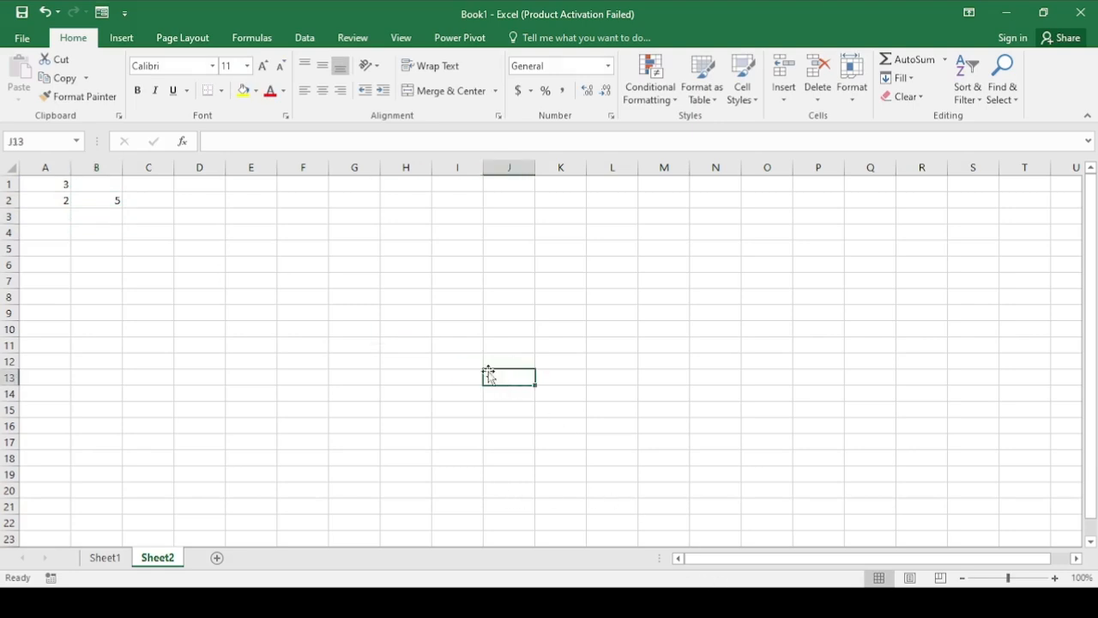
- AutoFill the addition formula from cell B2 down through B9
left_click(108, 199)
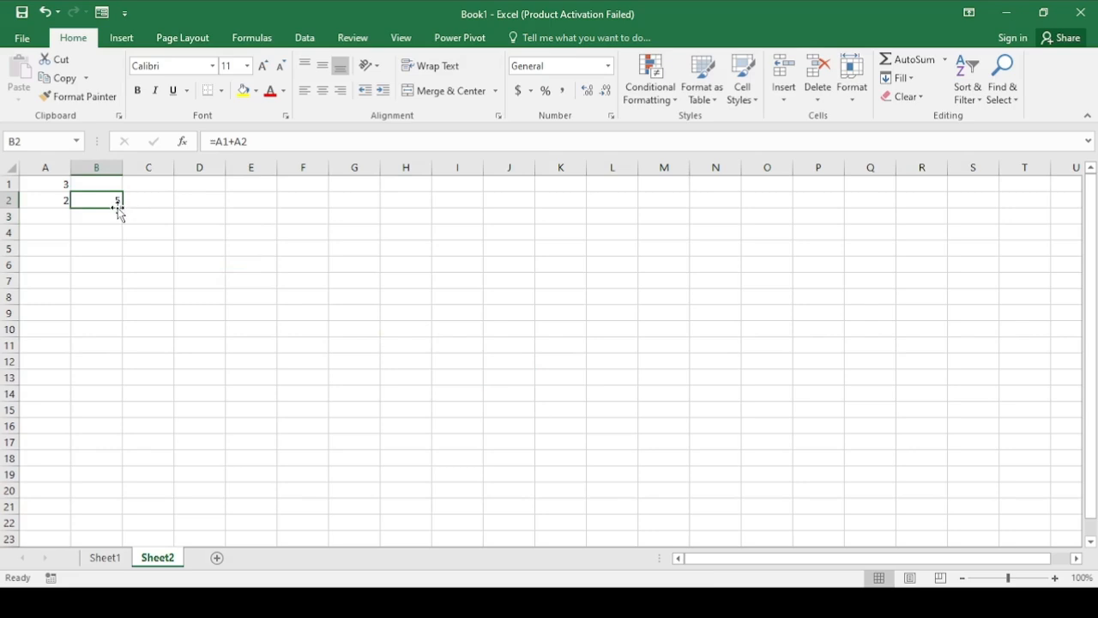
left_click_drag(121, 206, 111, 317)
left_click(155, 233)
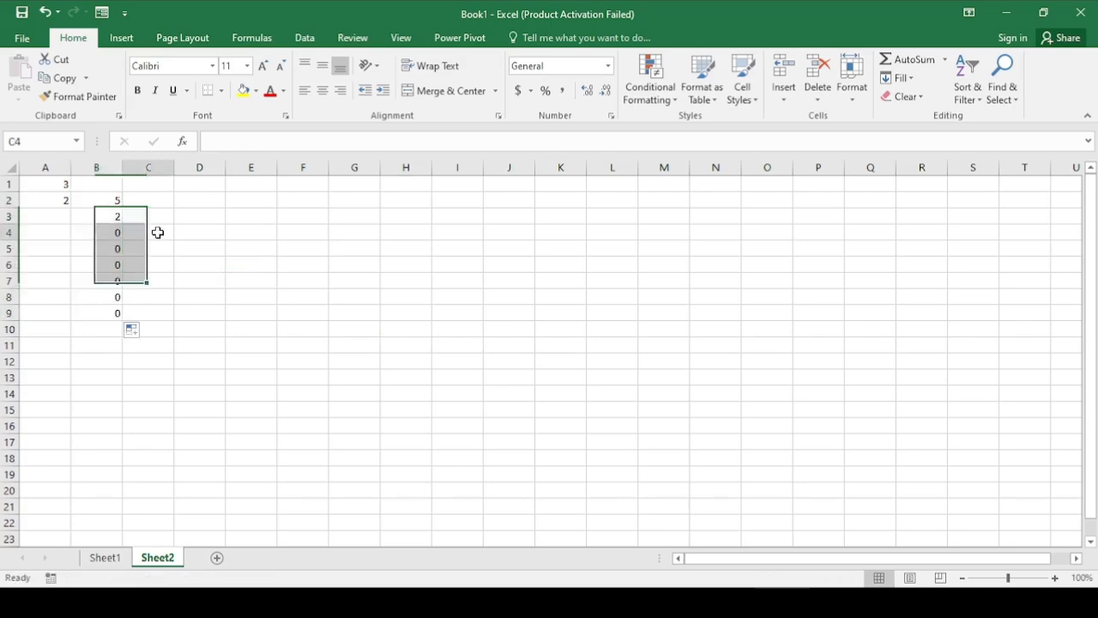
- Inspect the formulas in B2, B3 and B4 to compare how their cell references shift down the column
left_click(97, 212)
double_click(97, 200)
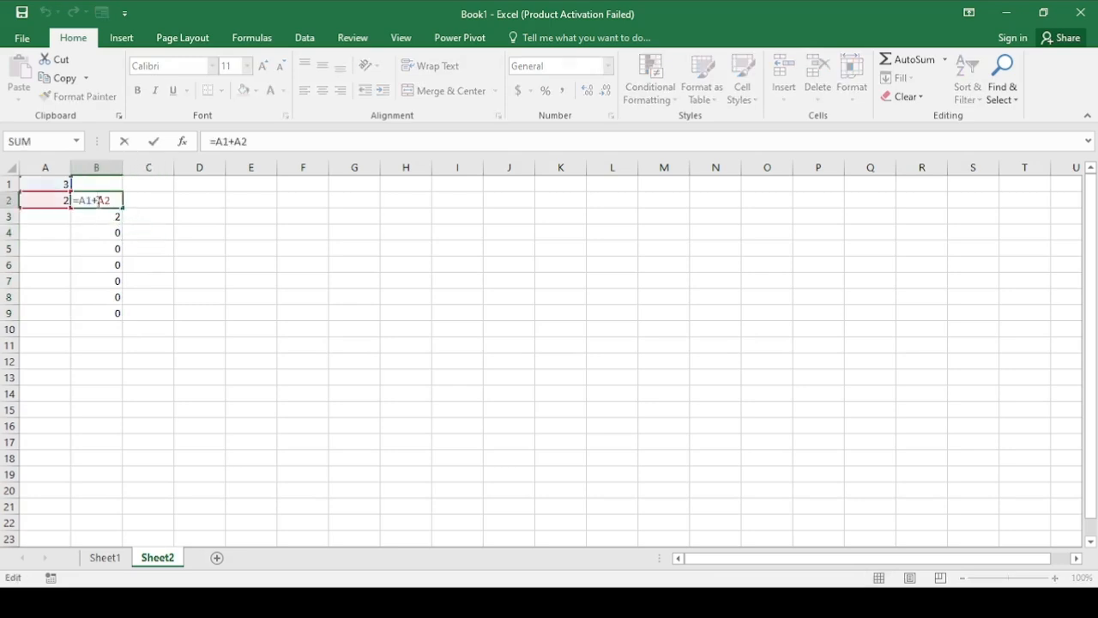
key("ctrl+Return")
double_click(111, 216)
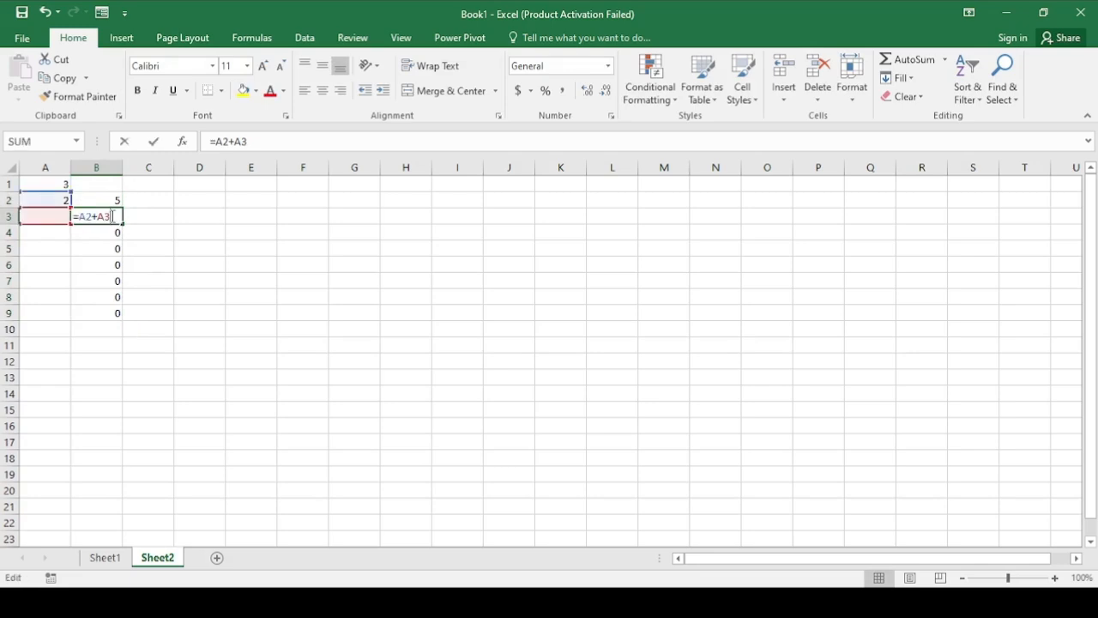
key("ctrl+Return")
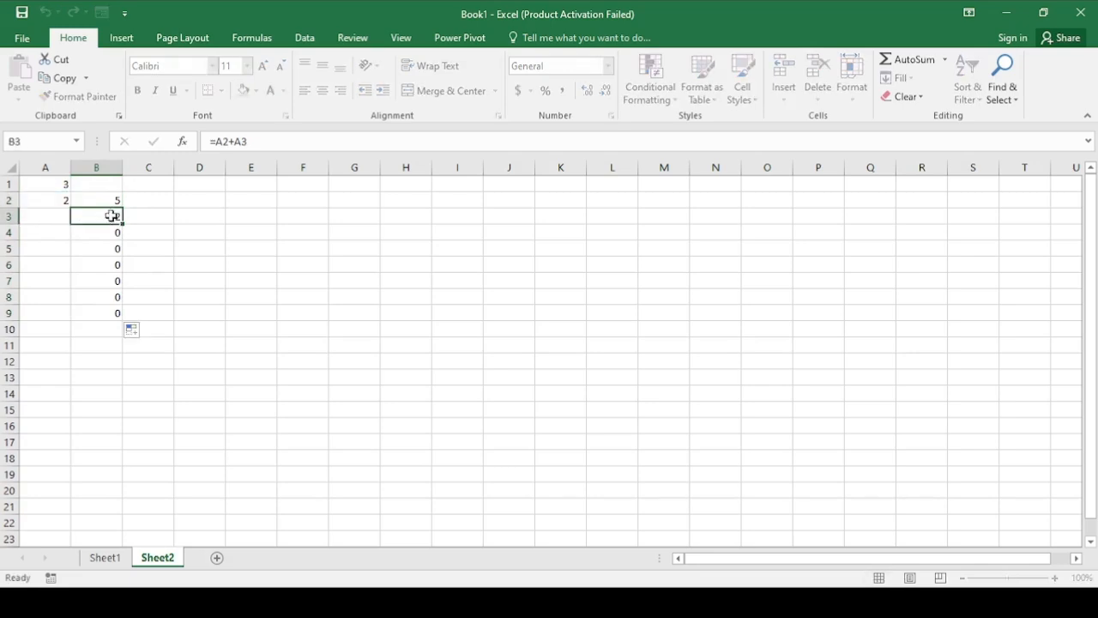
left_click(102, 234)
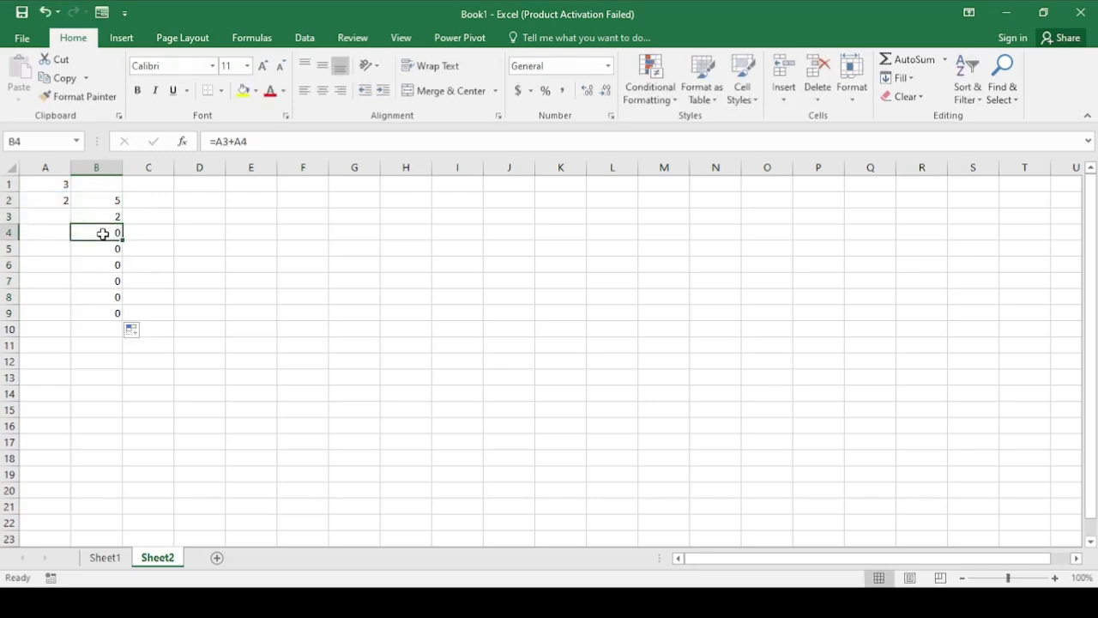
double_click(102, 234)
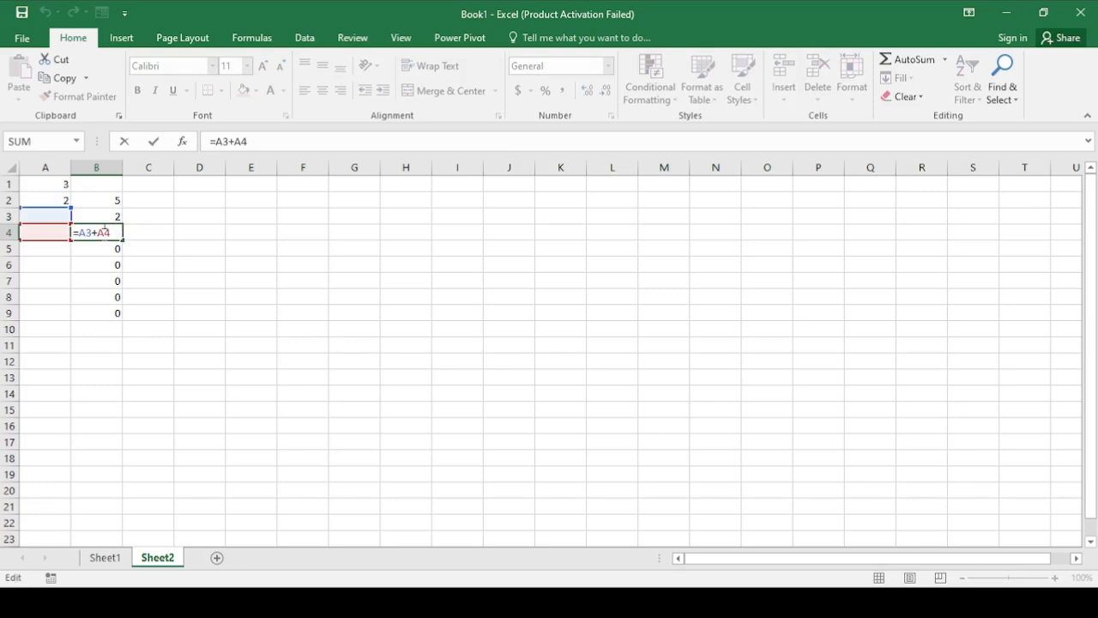
key("ctrl+Return")
left_click(190, 247)
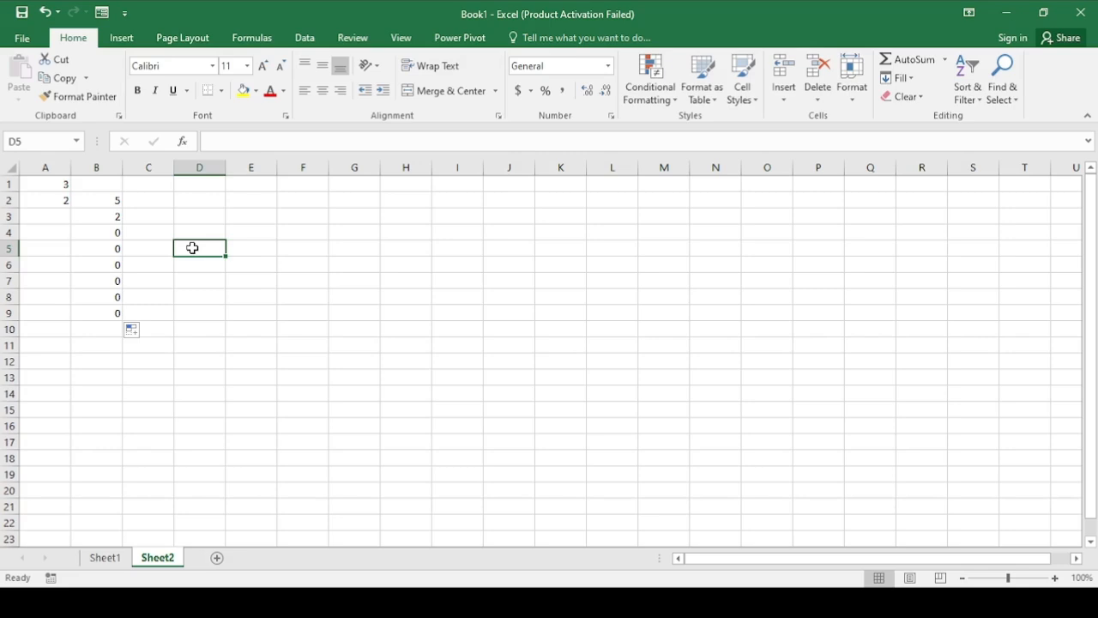
- Clear the contents of cells B2:B17
left_click_drag(112, 200, 119, 438)
key("Delete")
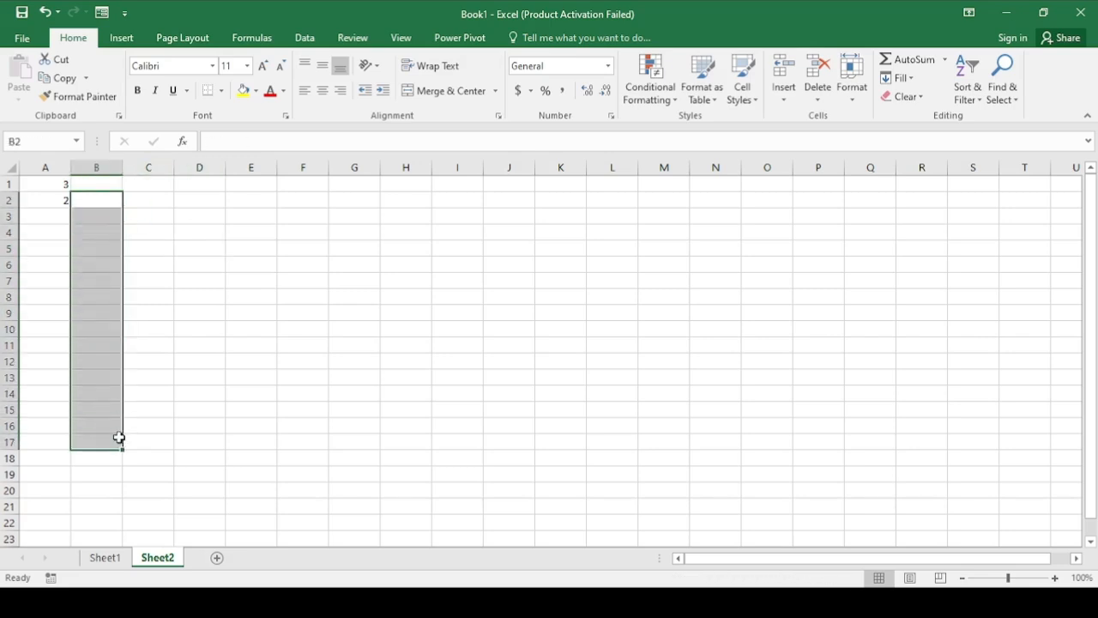
left_click(157, 270)
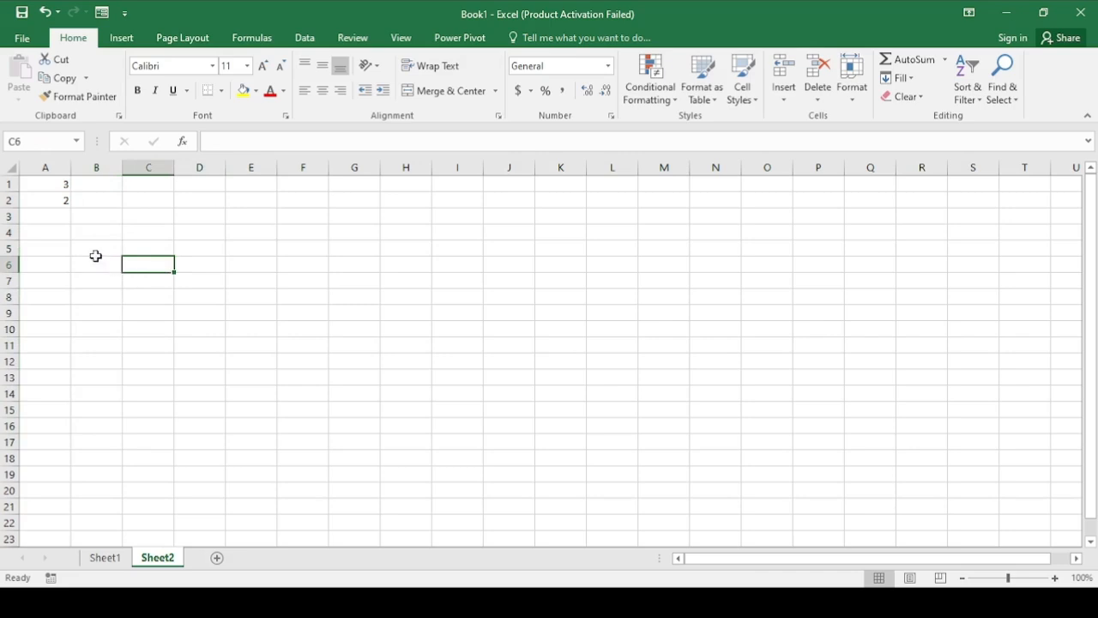
- Enter the formula =$A$1+A2 in cell B2 to add the two numbers with an absolute reference to A1
left_click(55, 183)
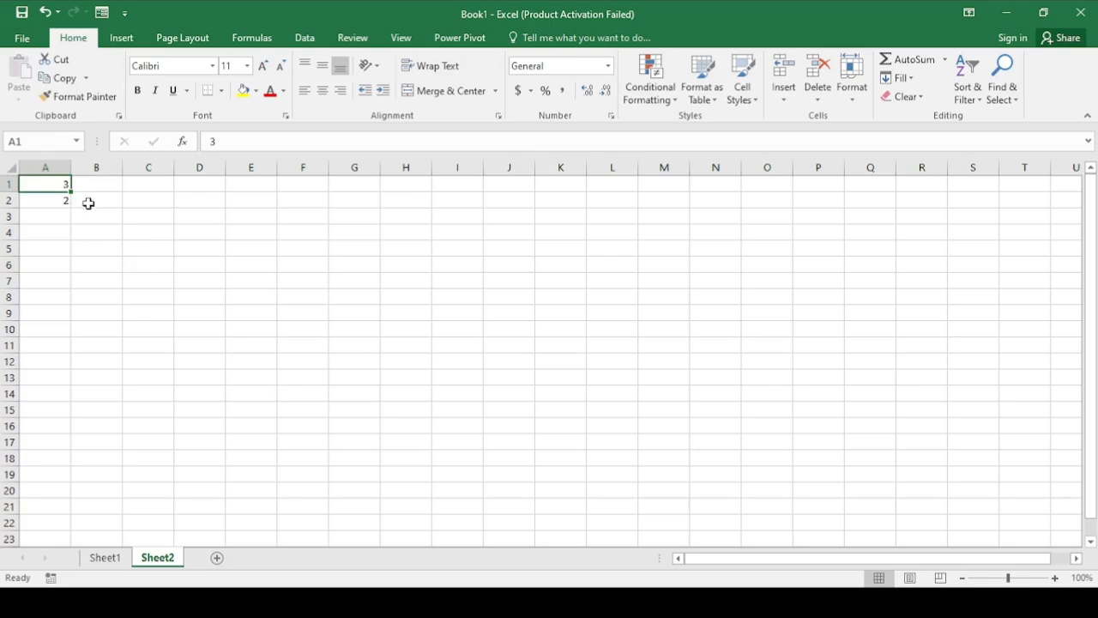
left_click(89, 201)
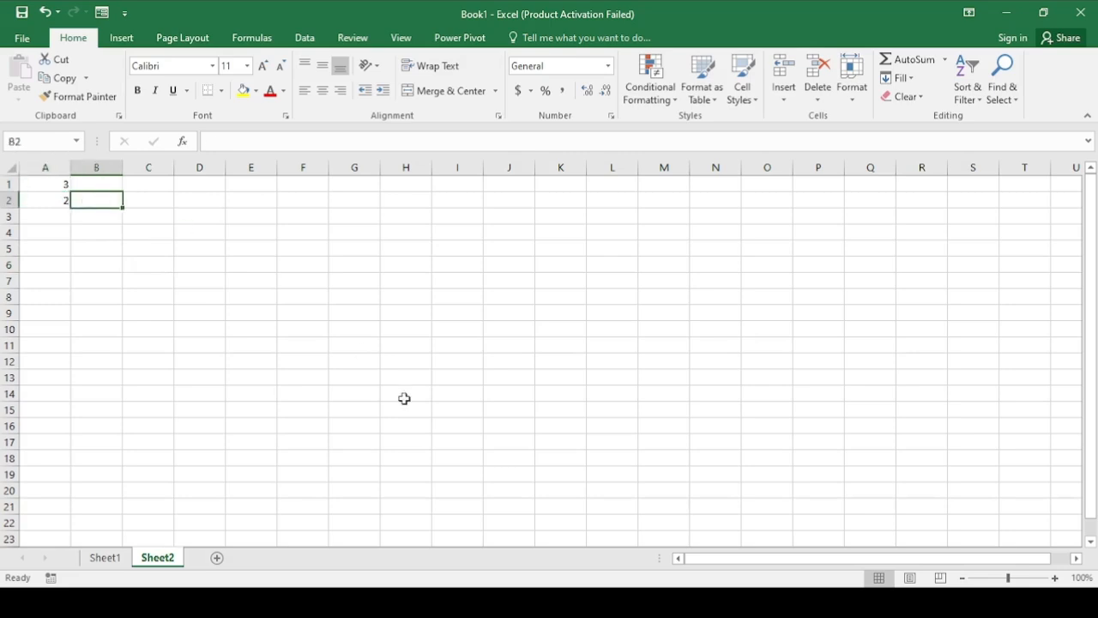
type("=")
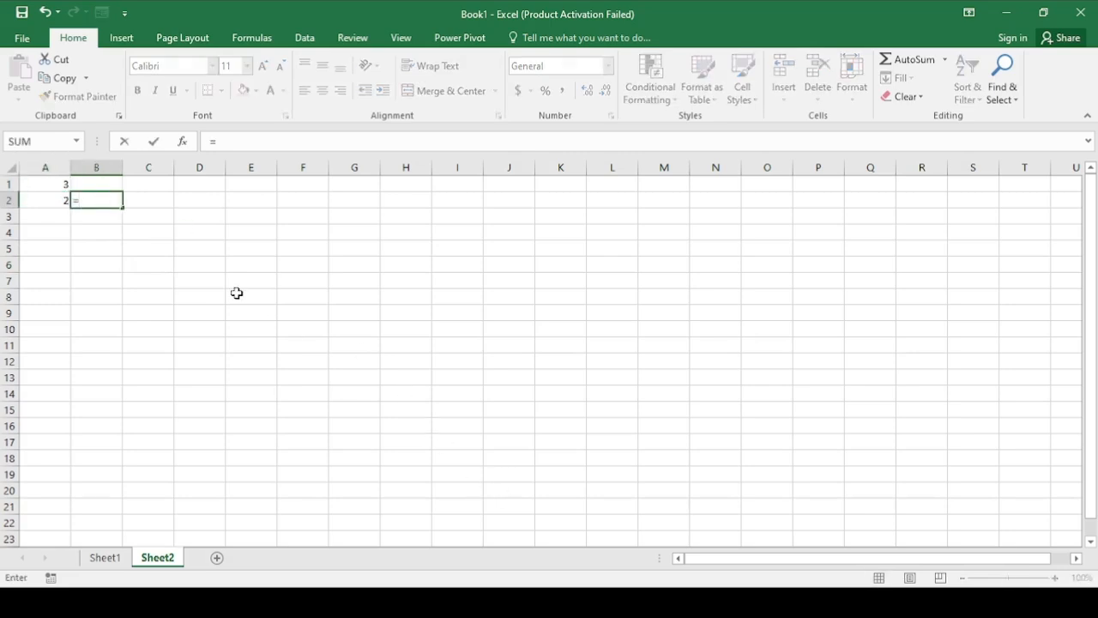
left_click(44, 184)
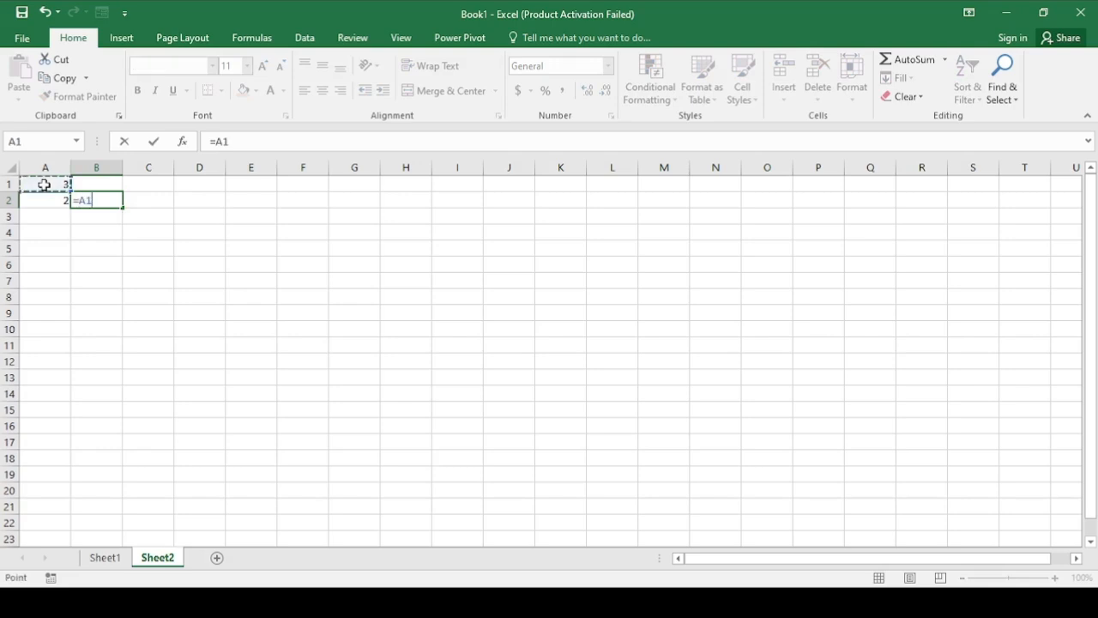
left_click(270, 146)
key("Left")
key("Left")
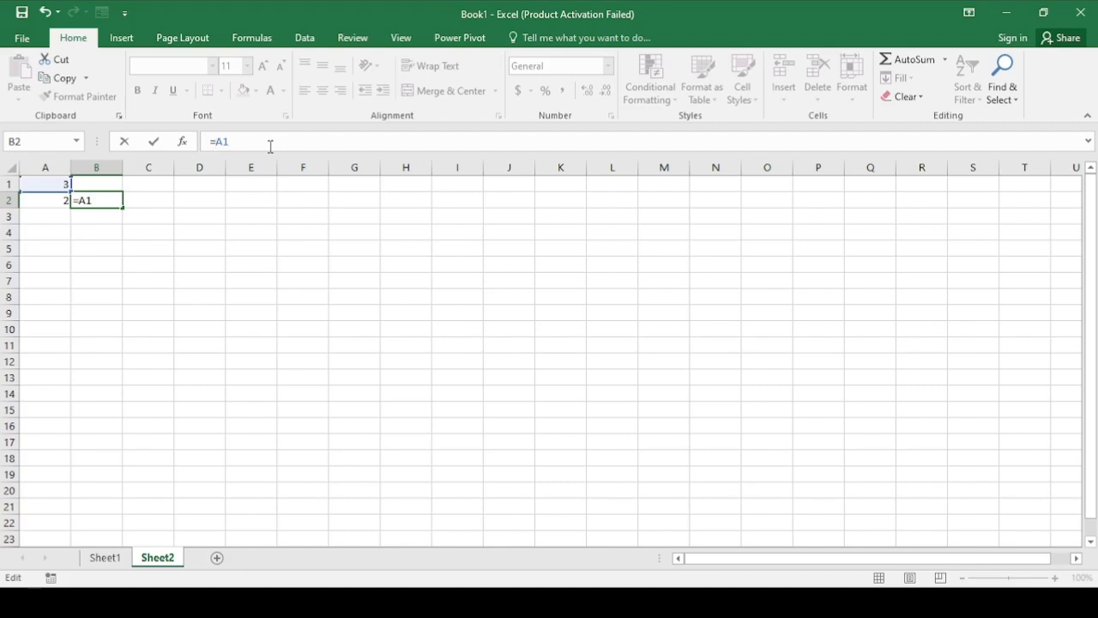
type("$A$")
type("+")
left_click(54, 200)
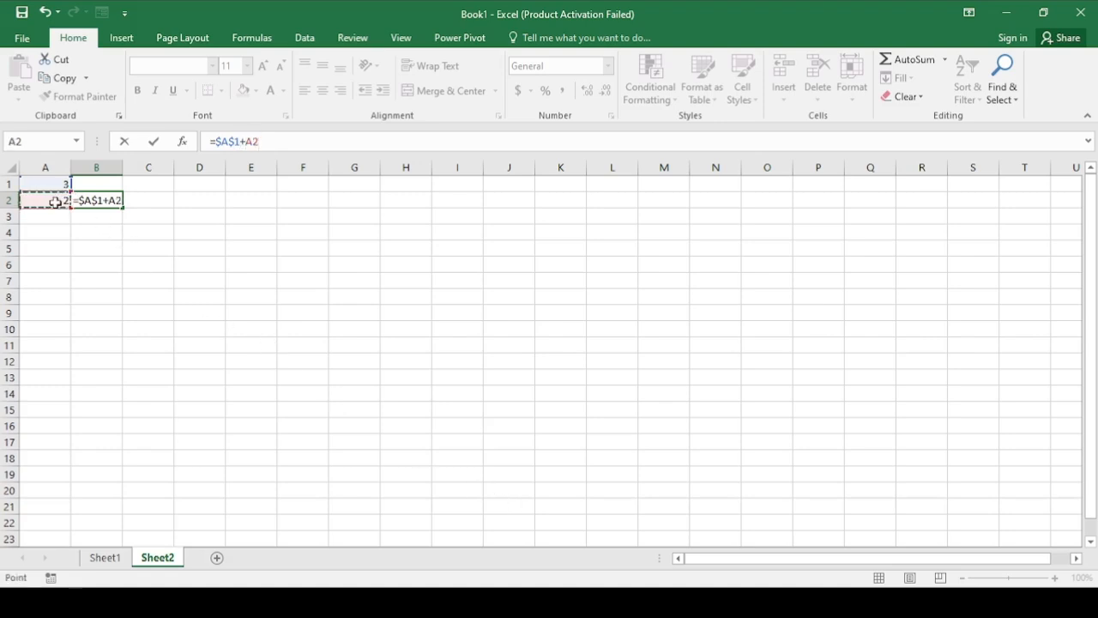
key("Return")
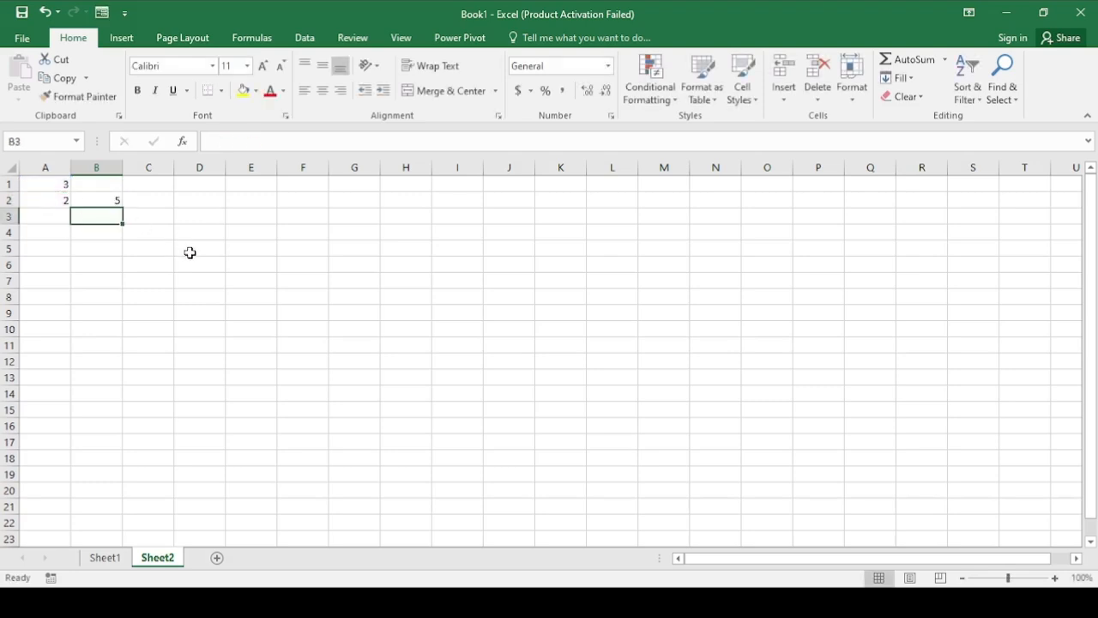
- AutoFill the absolute-reference formula from cell B2 down to B3 and on to B4
left_click(112, 198)
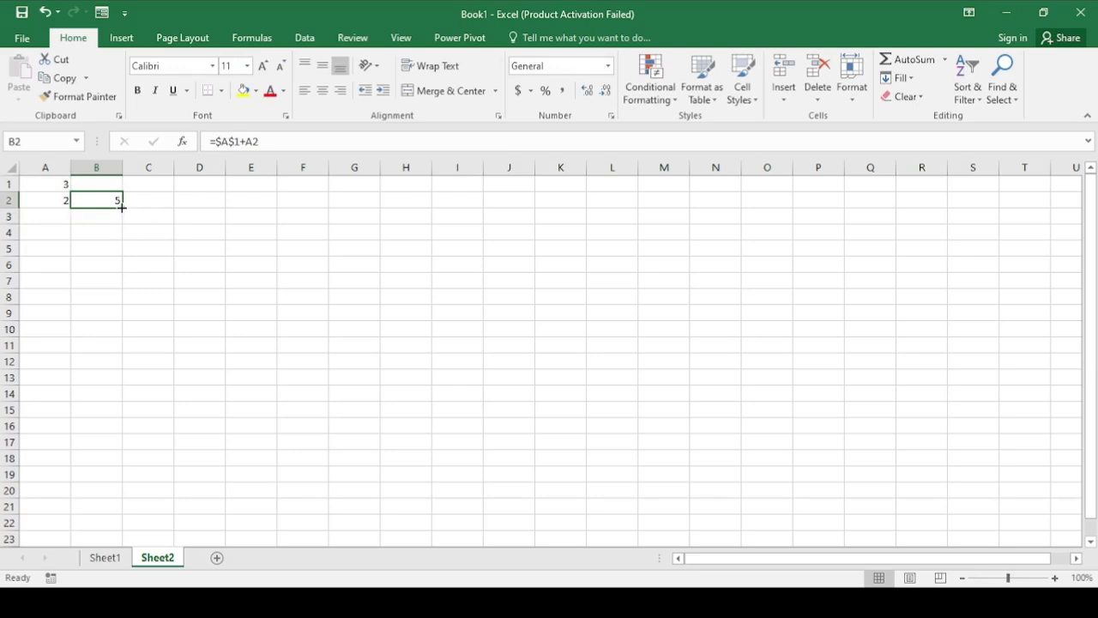
left_click_drag(122, 207, 125, 225)
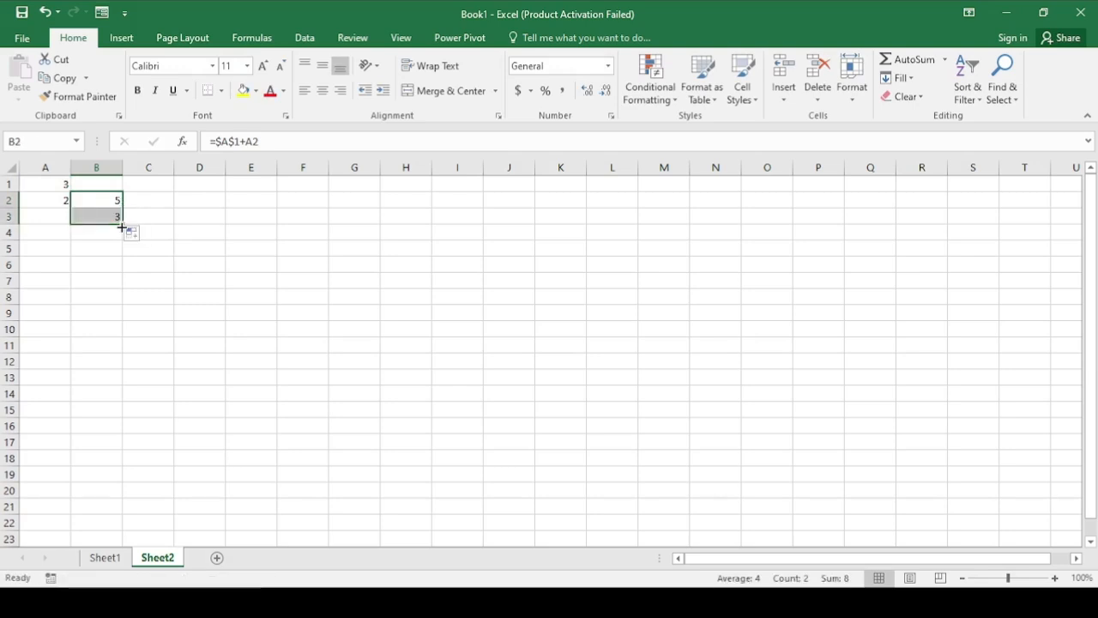
left_click(171, 227)
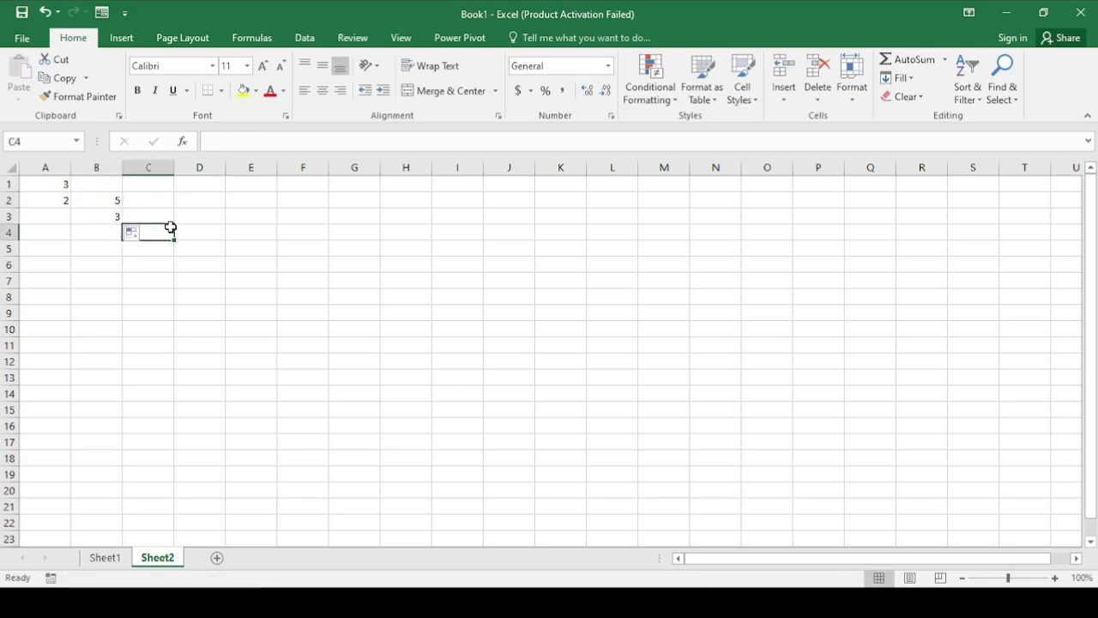
left_click(111, 217)
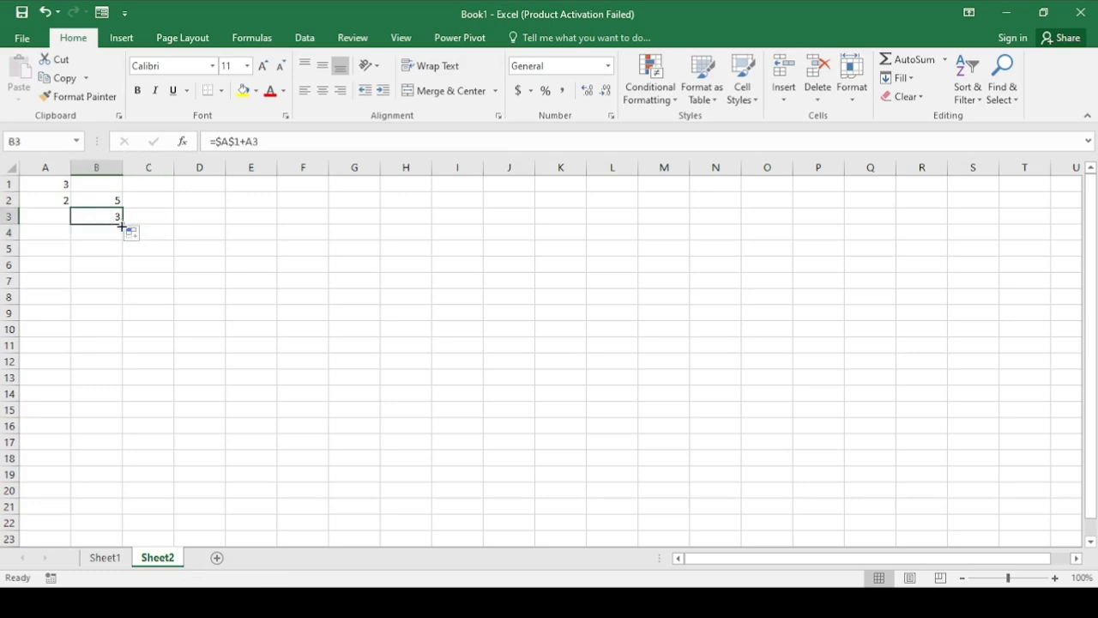
left_click_drag(121, 225, 121, 234)
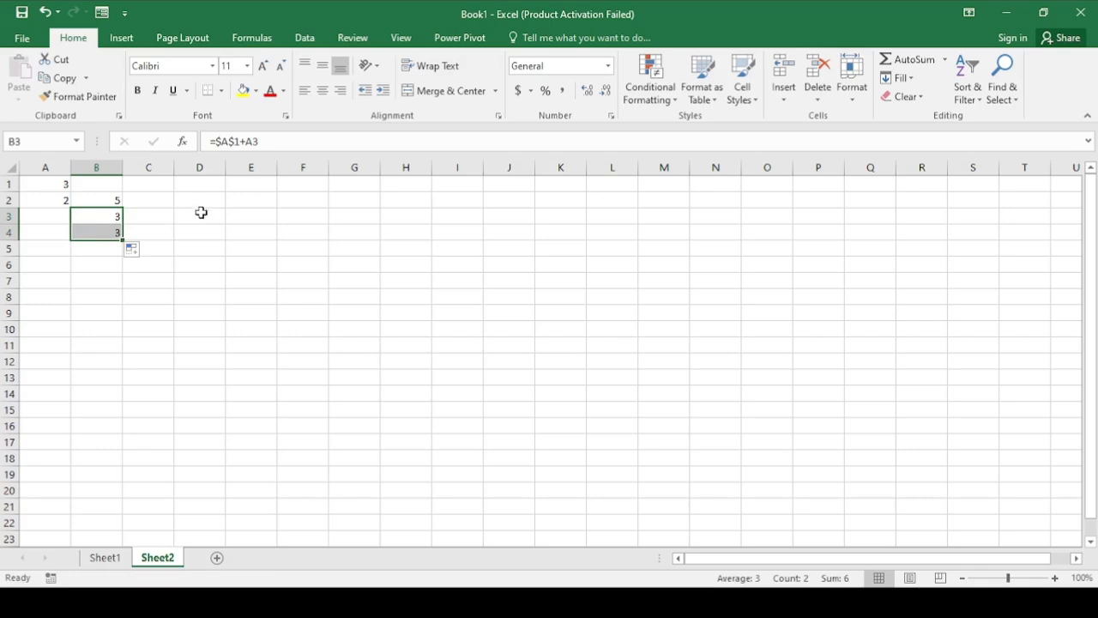
left_click(155, 215)
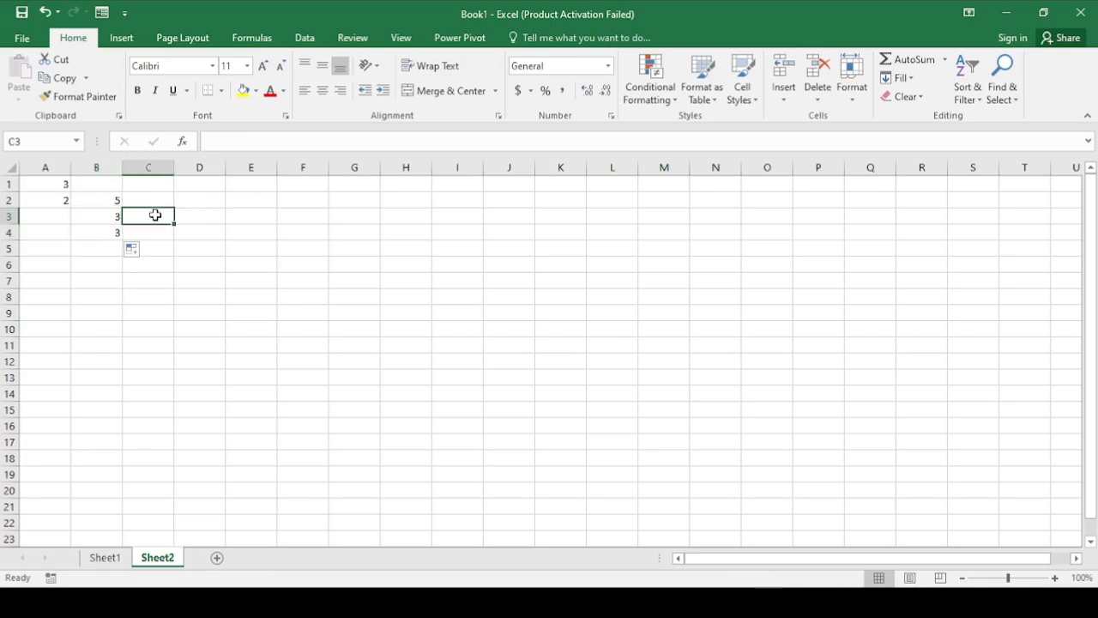
- Inspect the formulas in B2 and B3 to compare the fixed $A$1 reference with the relative one
double_click(112, 200)
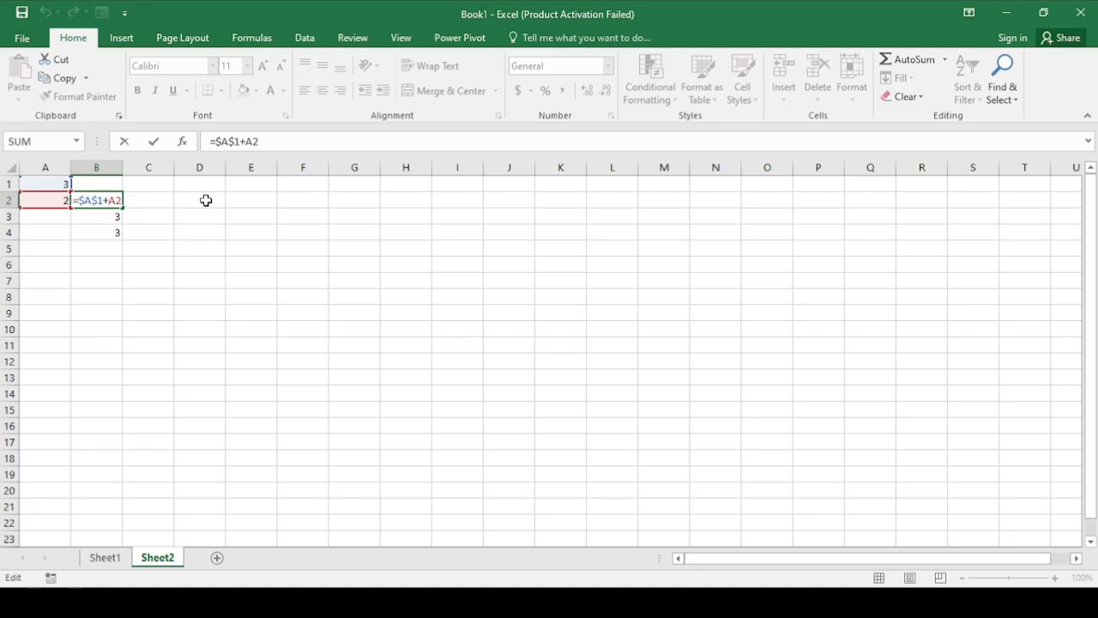
key("Return")
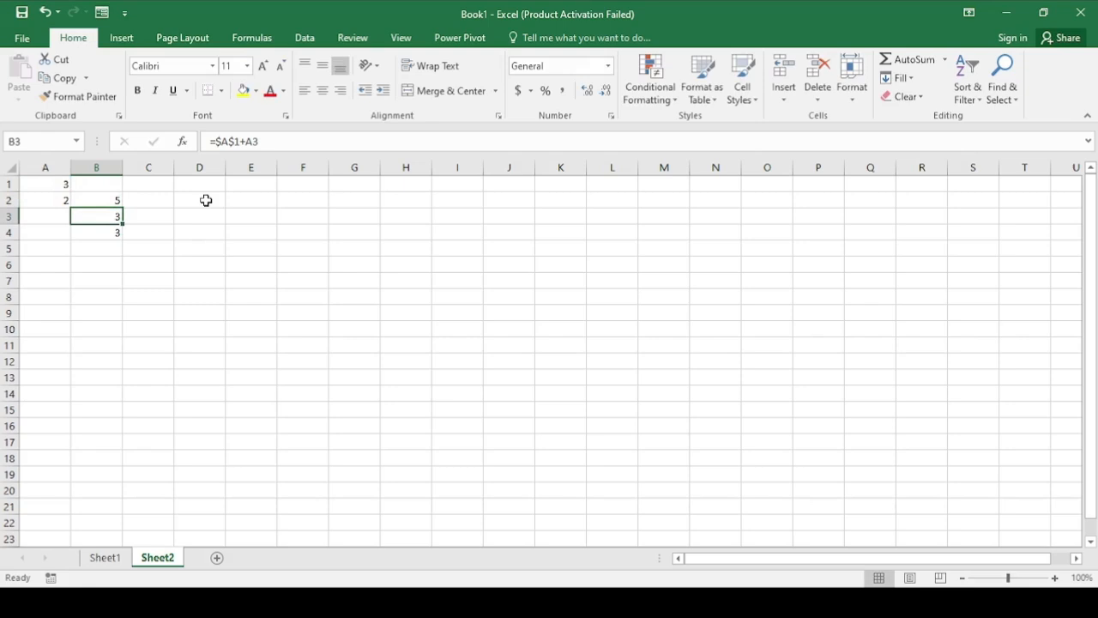
double_click(110, 220)
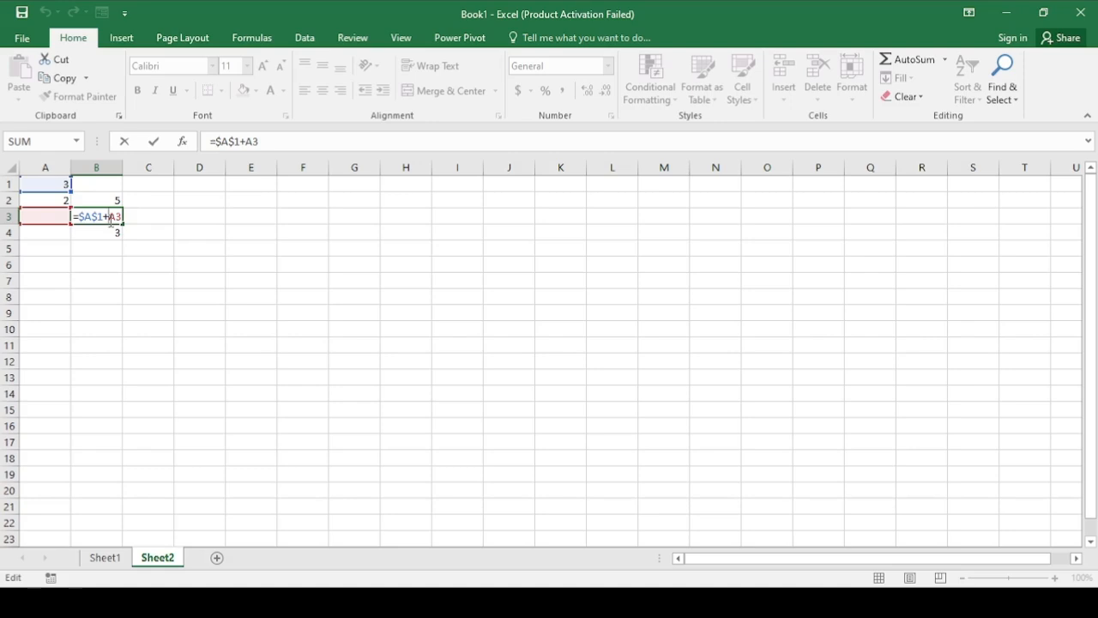
key("Return")
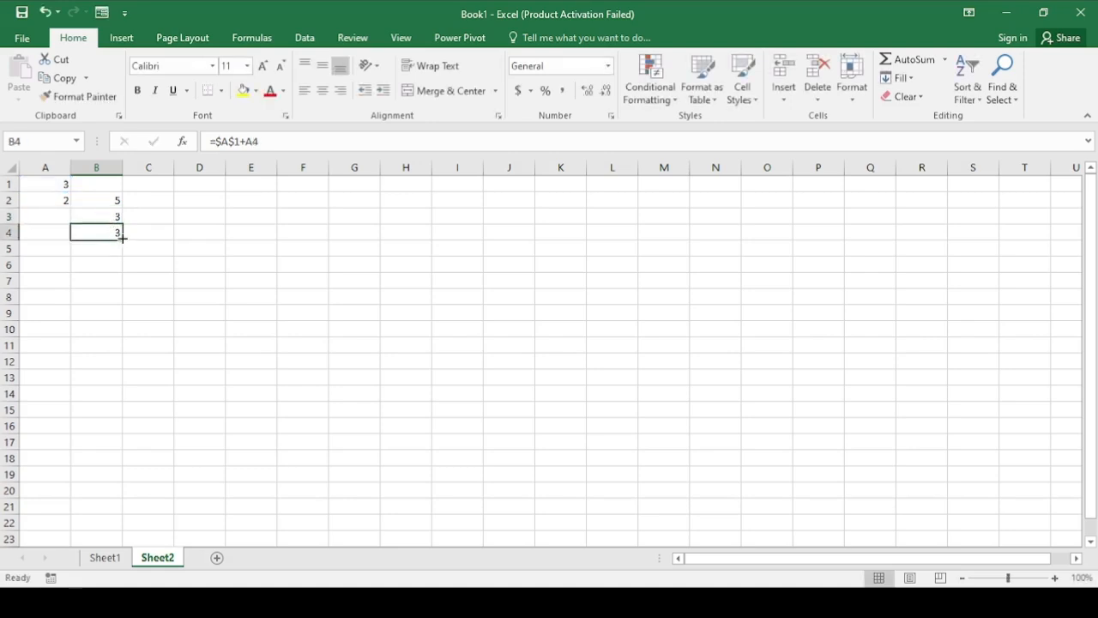
- AutoFill the formula from B4 down through B39 and clear the contents of B4:B39
left_click_drag(123, 242, 125, 529)
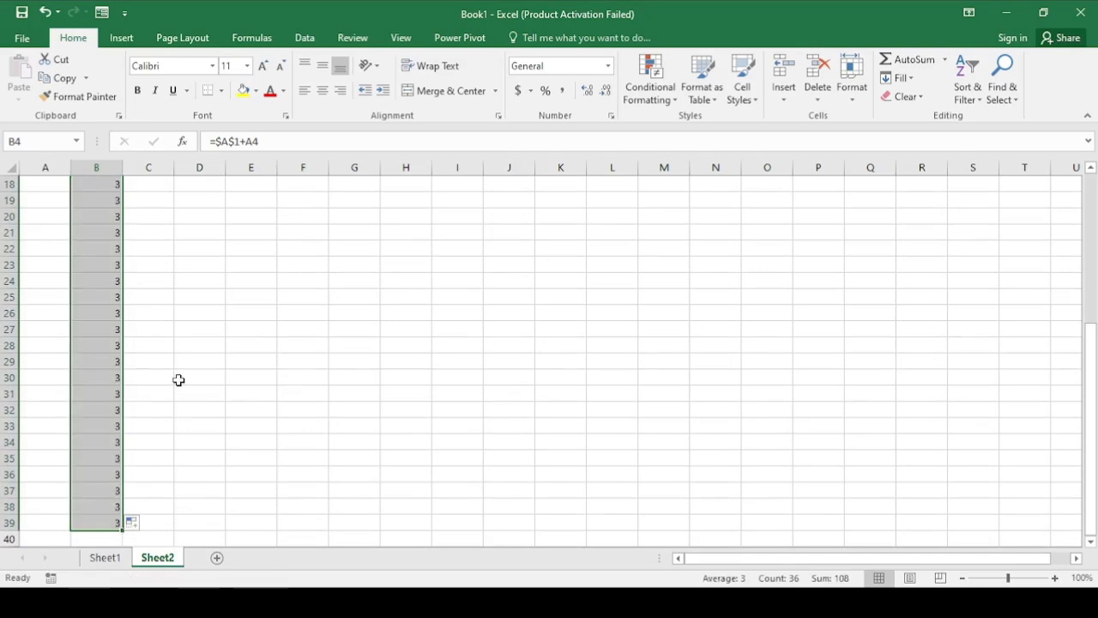
scroll(179, 380, "up", 6)
scroll(179, 379, "down", 8)
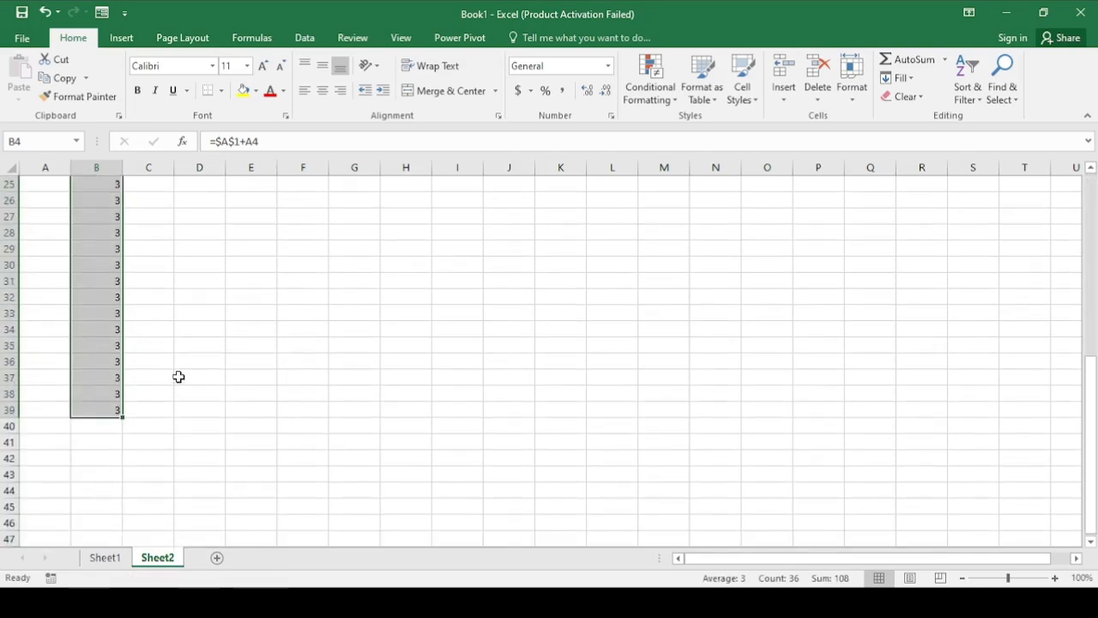
scroll(178, 377, "up", 7)
scroll(179, 376, "up", 1)
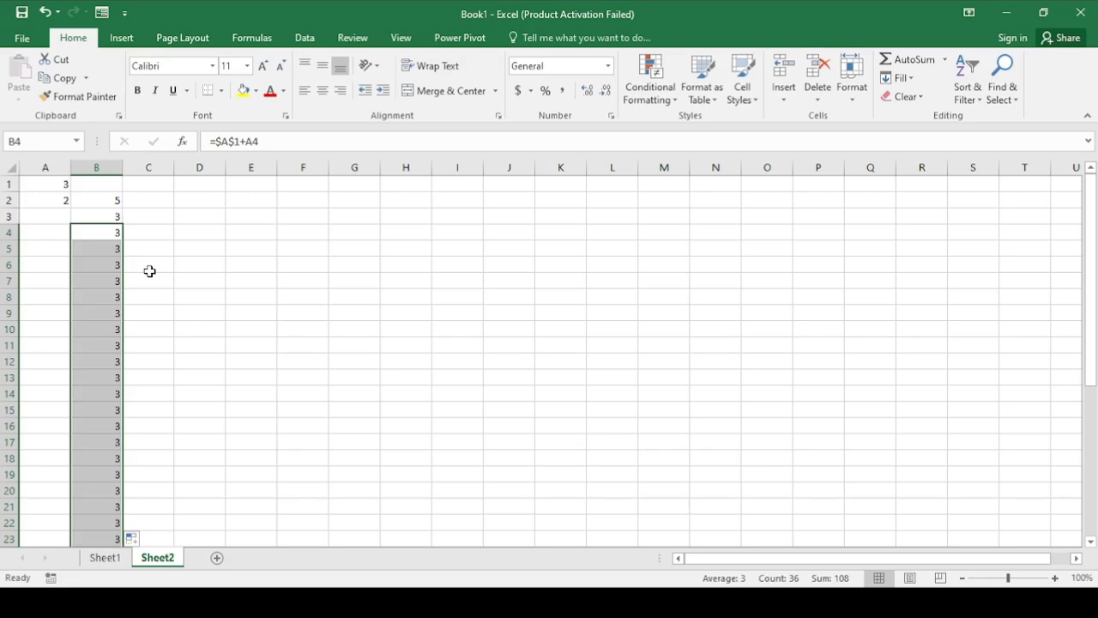
key("Delete")
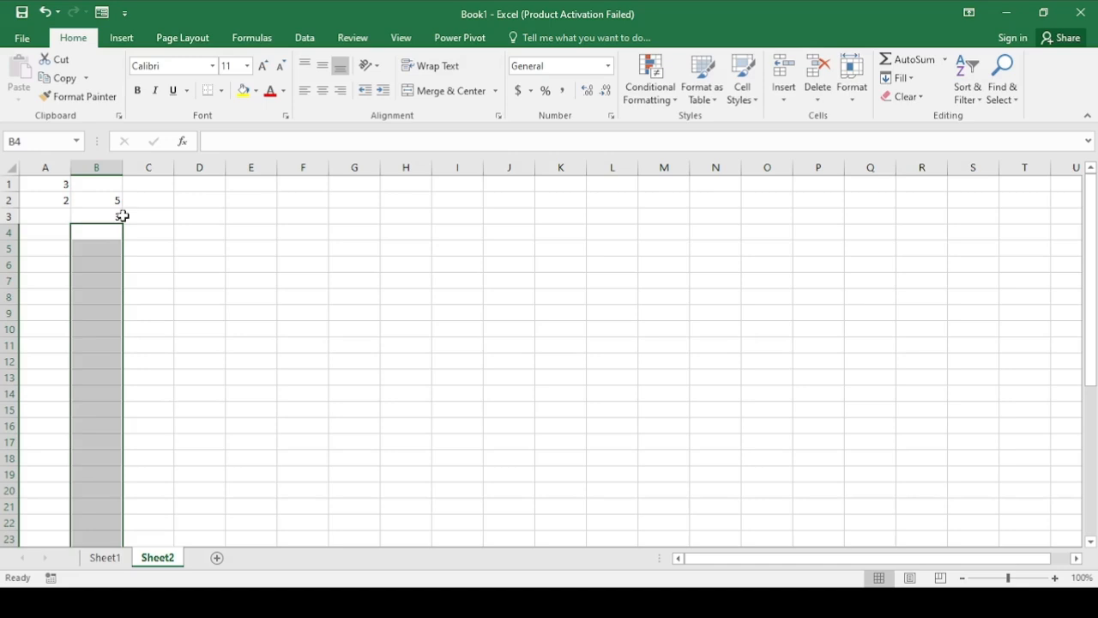
double_click(66, 184)
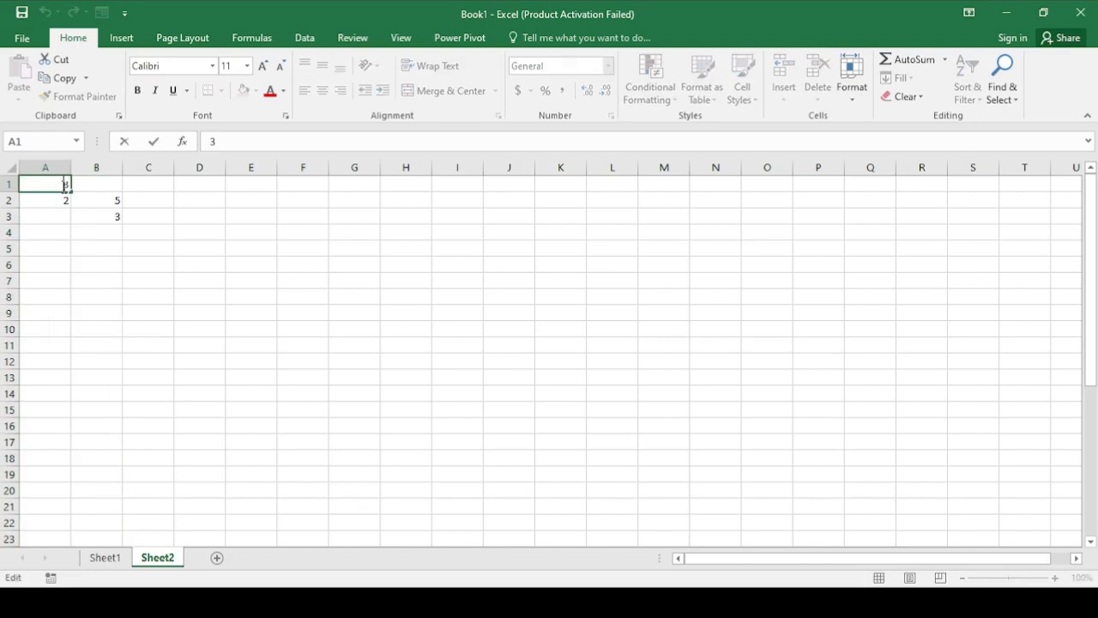
- Change the formula in cell B2 to =$A1+A2 so that only the column of the first reference is locked
left_click(113, 201)
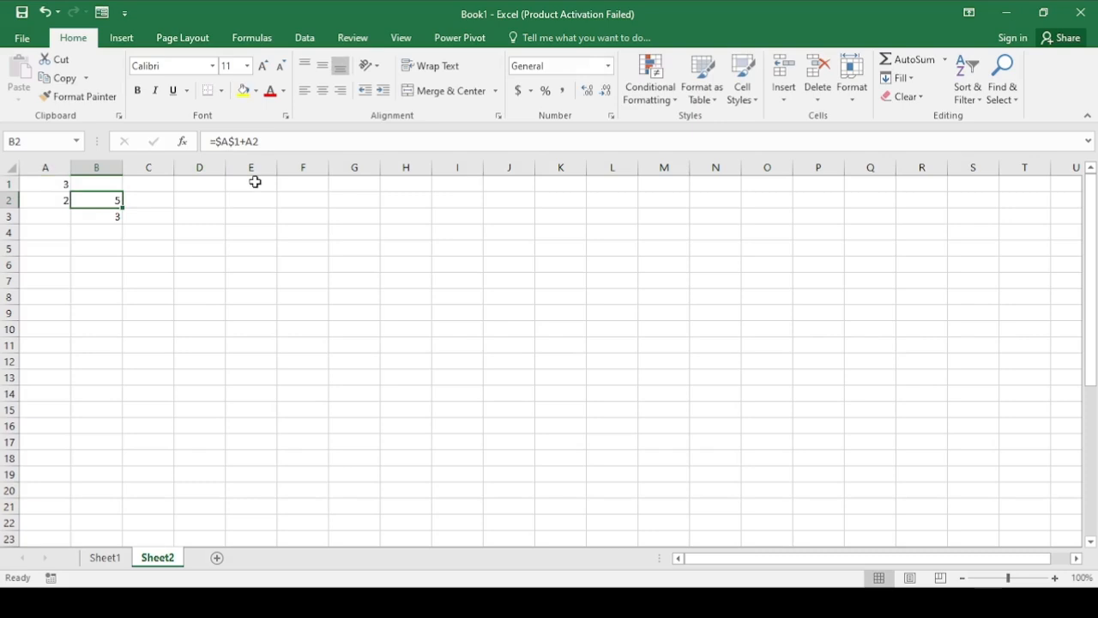
left_click(222, 142)
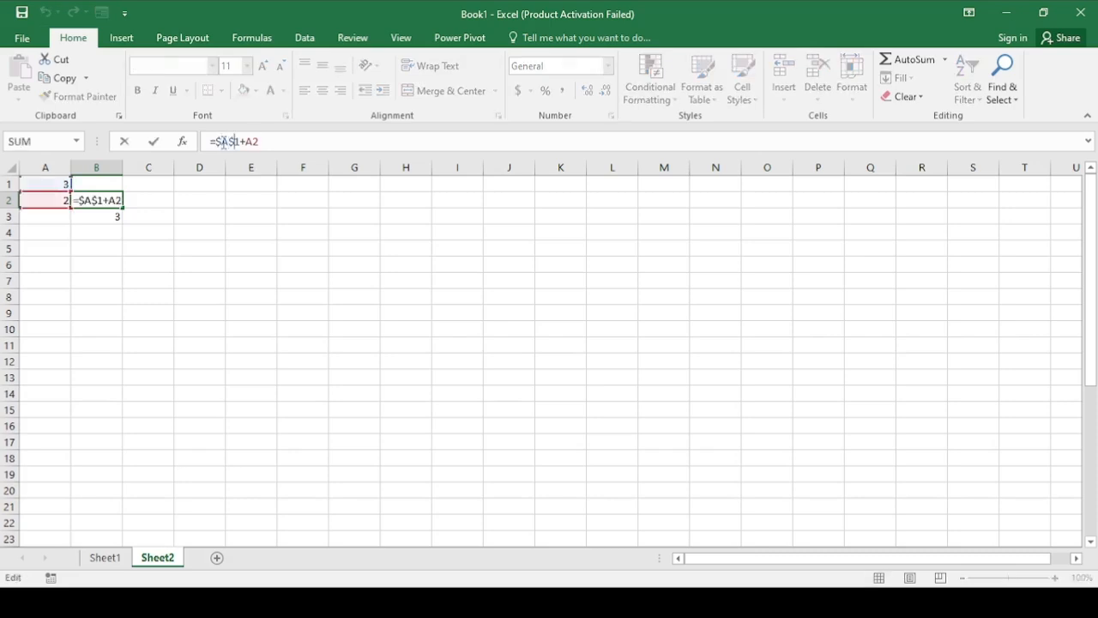
key("BackSpace")
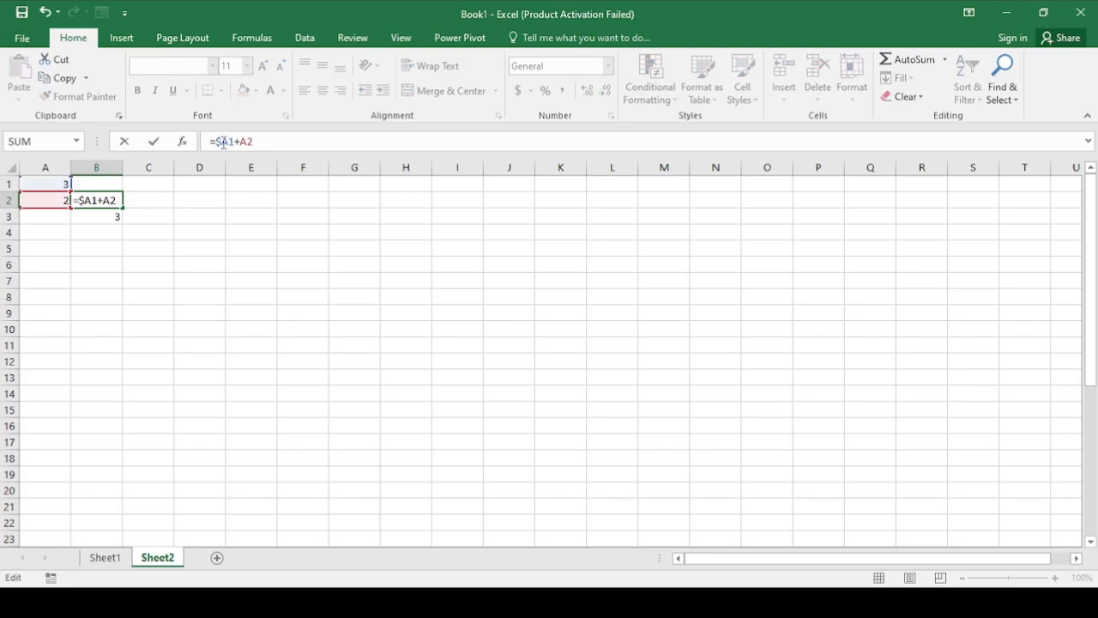
left_click(285, 251)
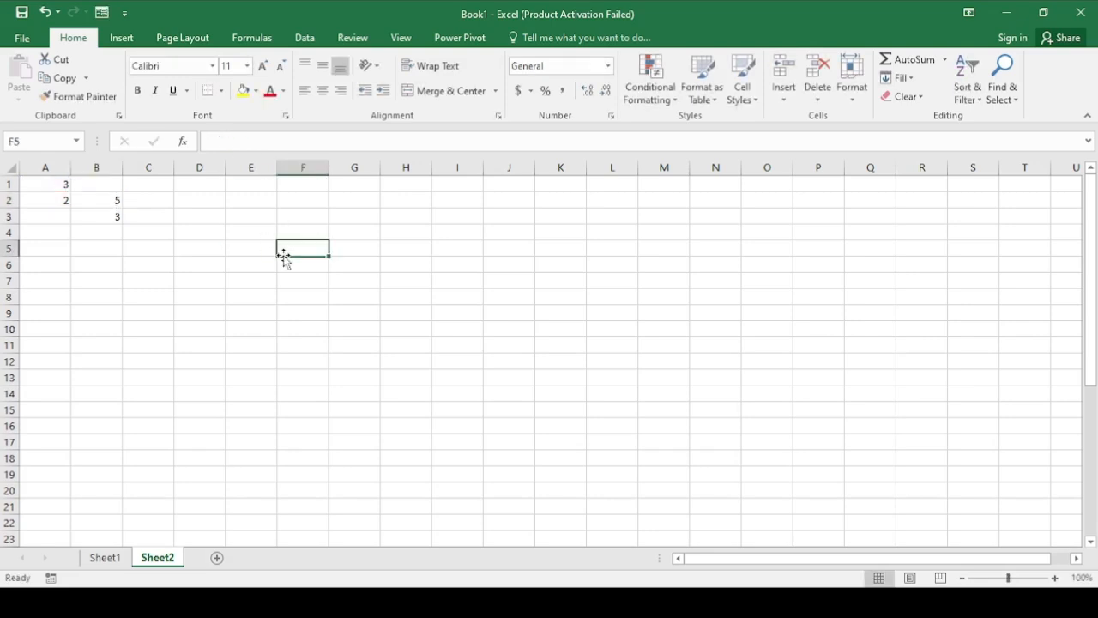
left_click(97, 199)
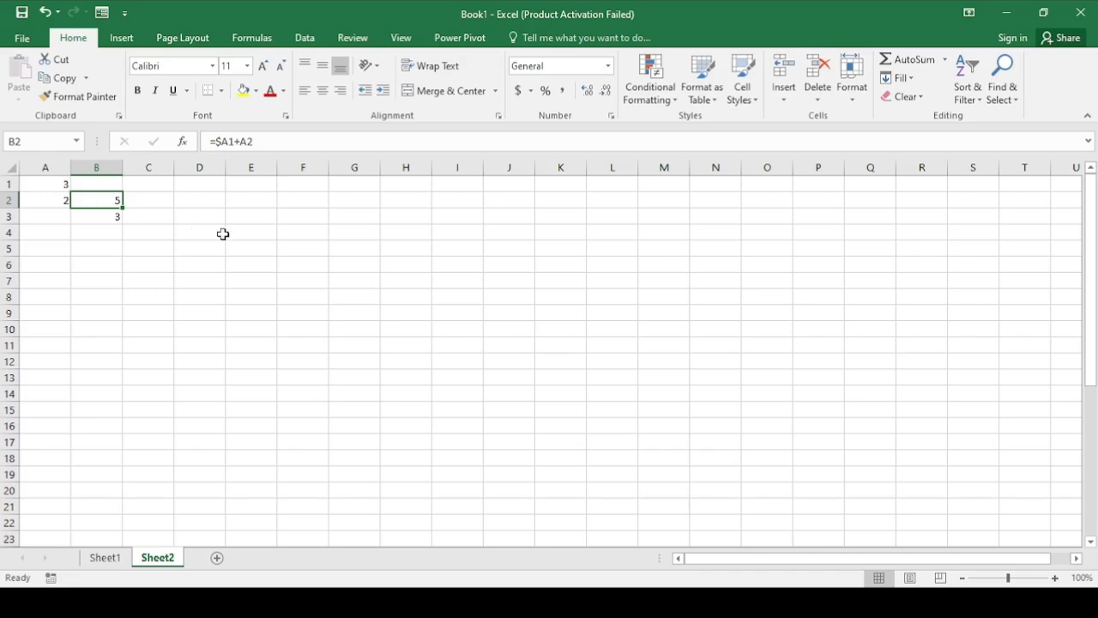
left_click(166, 266)
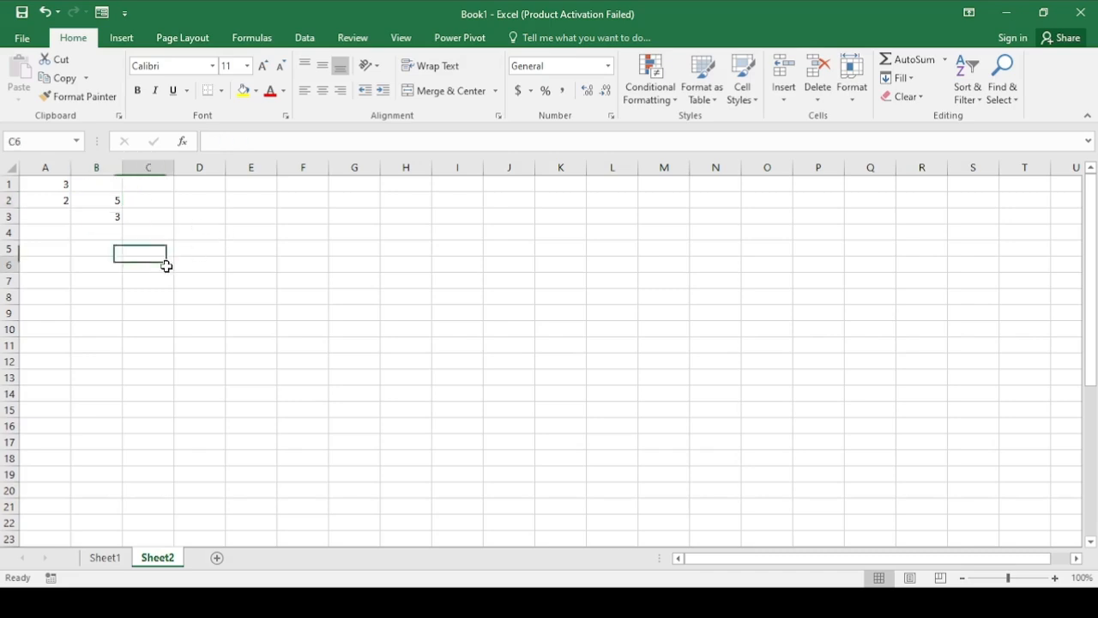
- AutoFill the mixed-reference formula from B2 down through B4 and inspect the formula in B3
left_click(99, 205)
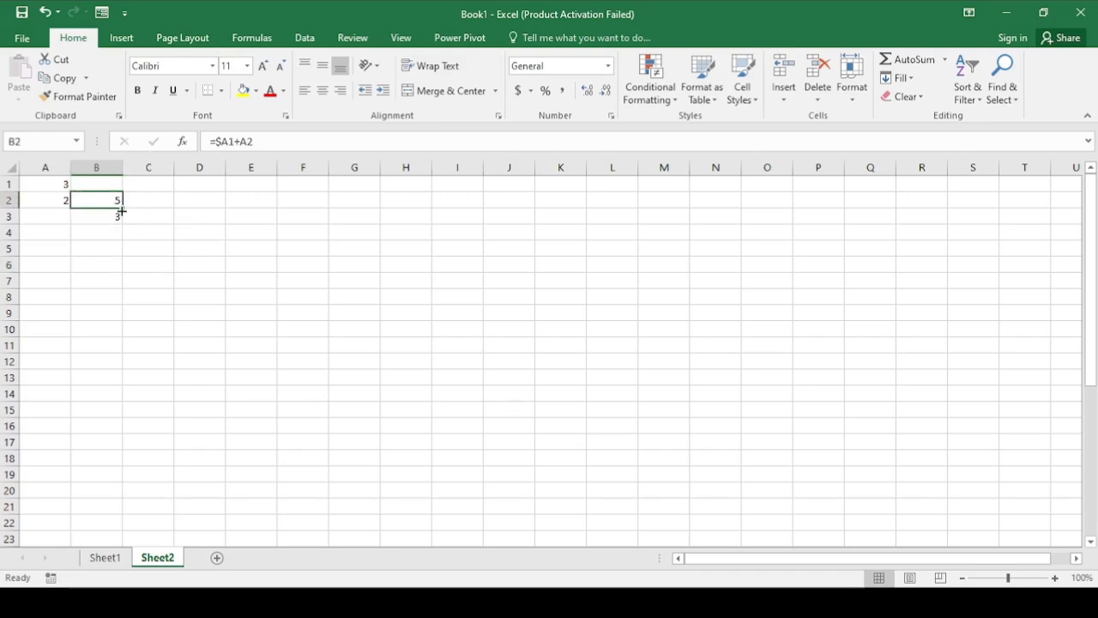
left_click_drag(124, 210, 110, 244)
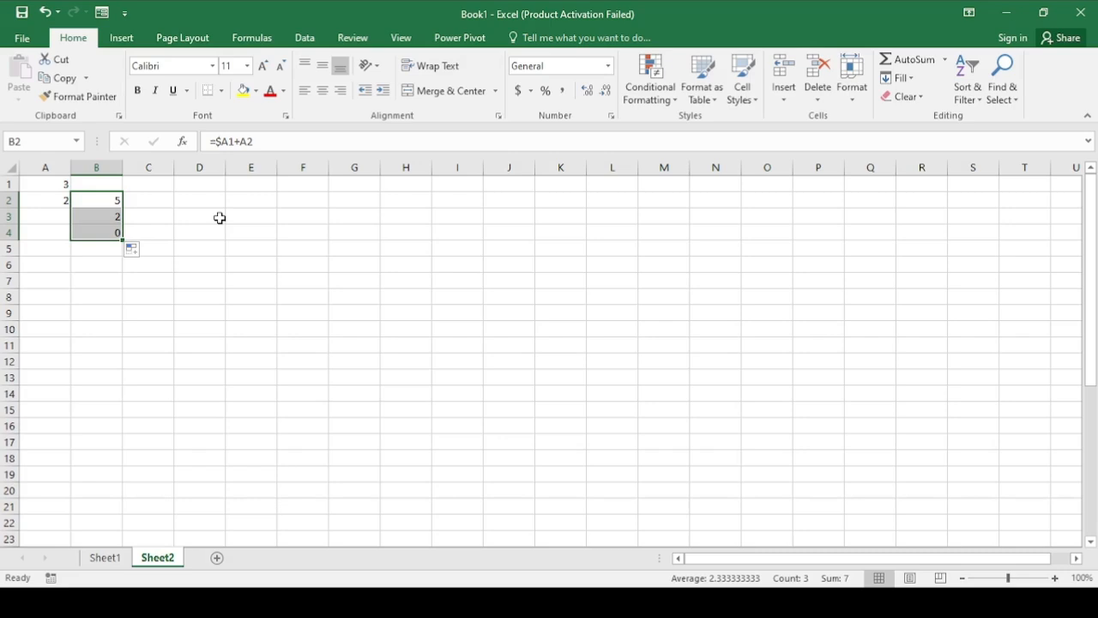
left_click(170, 212)
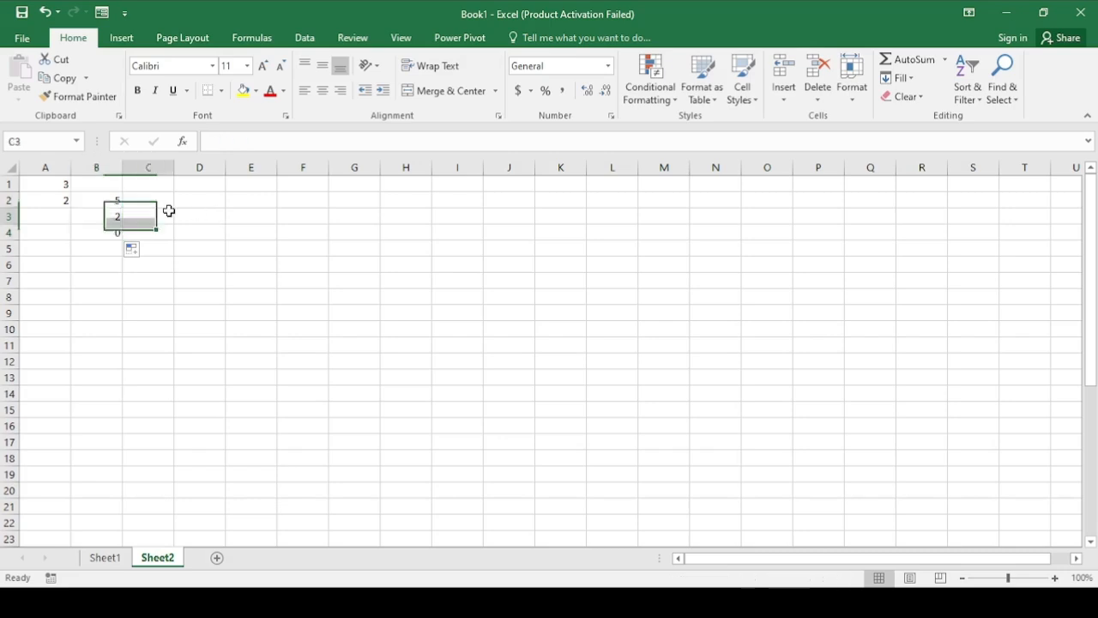
double_click(91, 215)
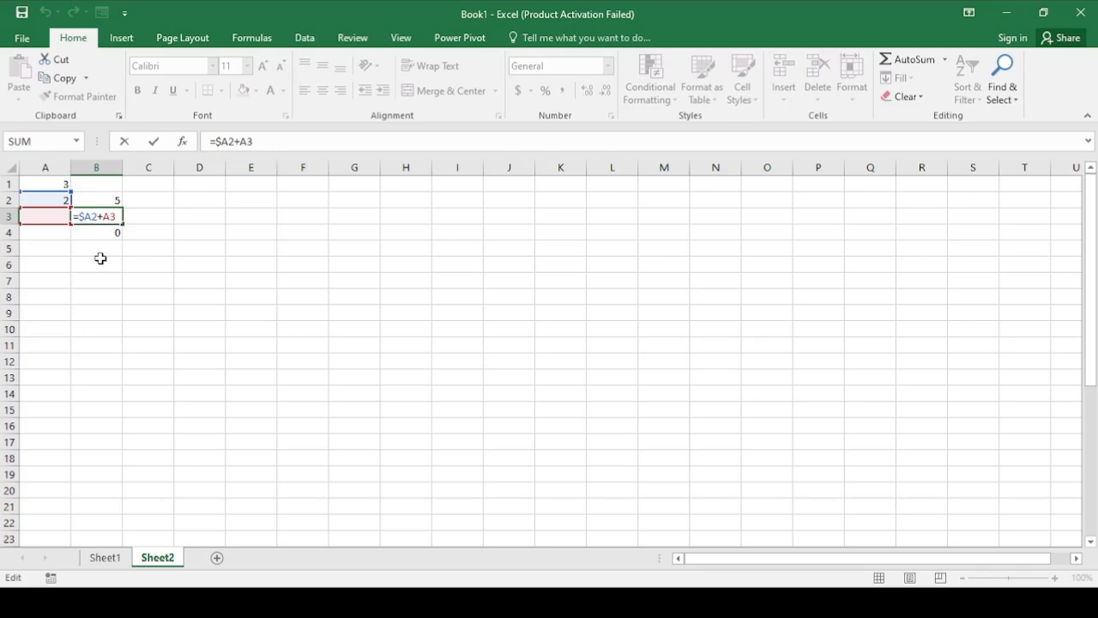
key("ctrl+Return")
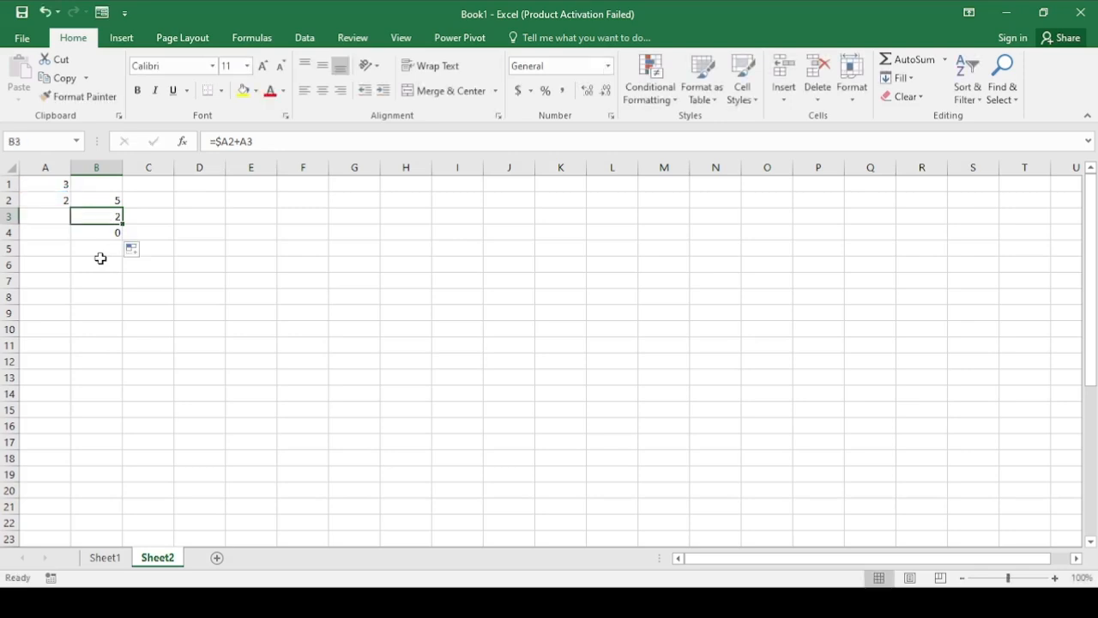
- Change the formula in cell B2 to =A$1+A2 so that only the row of the first reference is locked
double_click(113, 198)
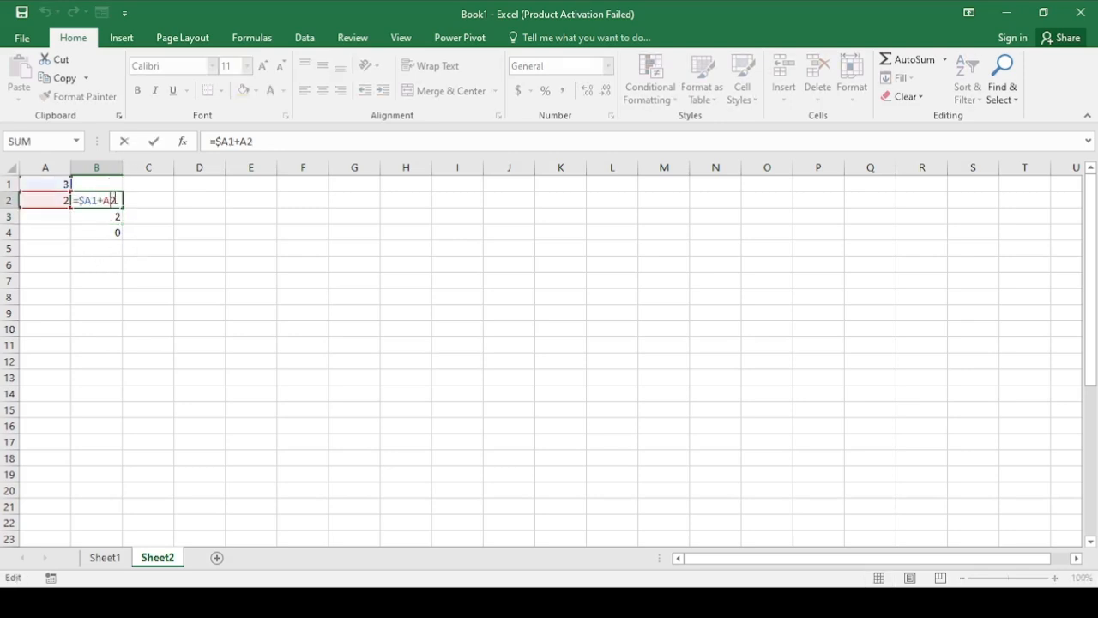
left_click(221, 143)
key("BackSpace")
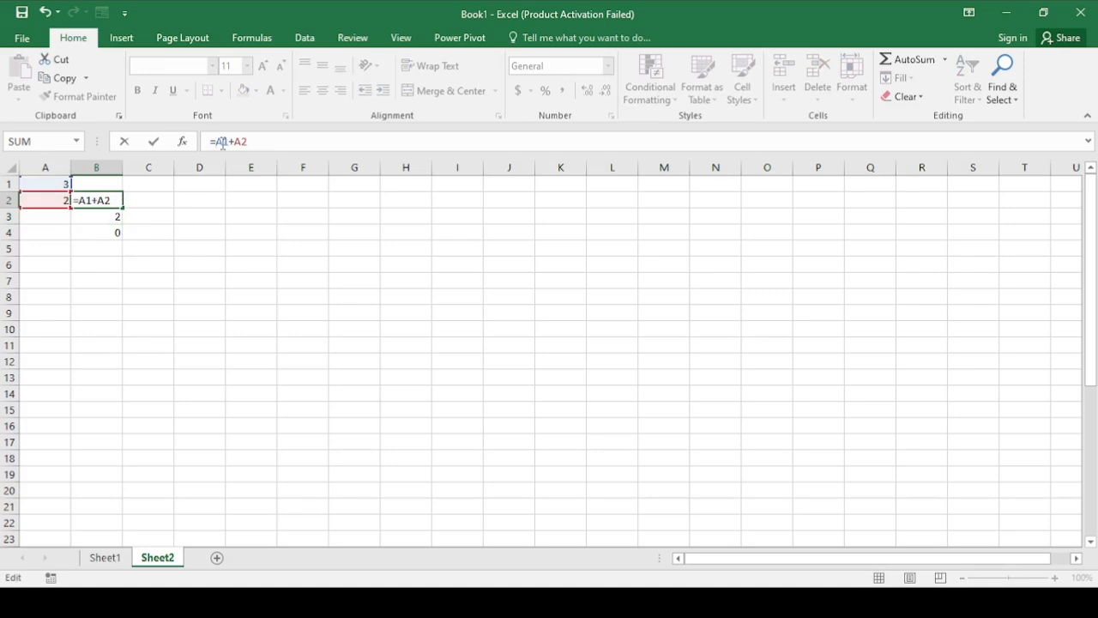
type("$")
key("BackSpace")
type("$")
key("Return")
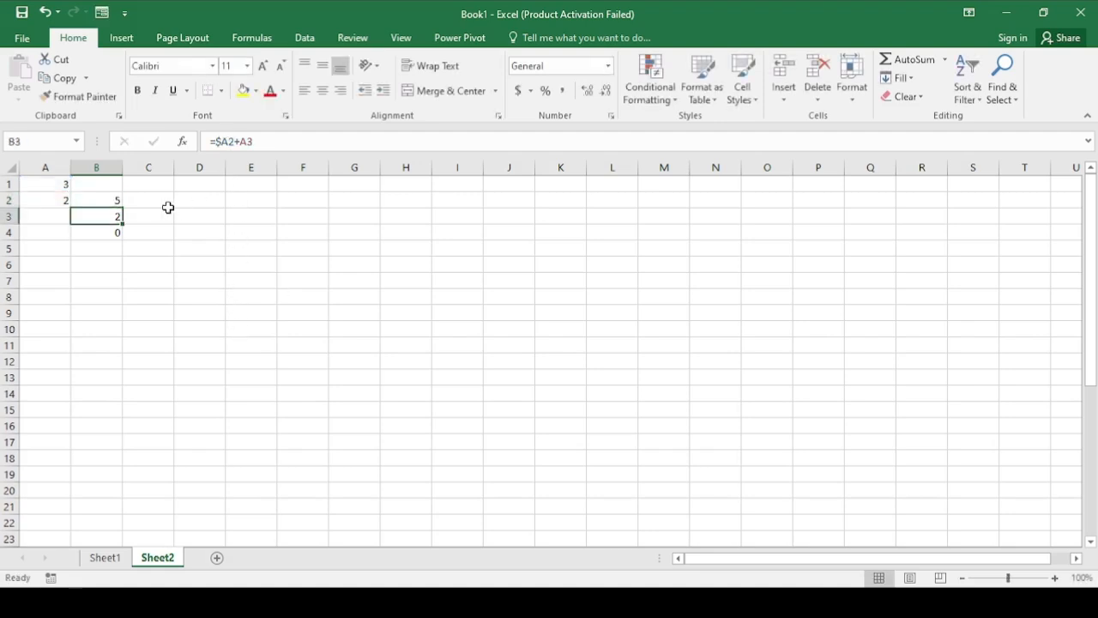
- Check the row-locked formula in B2 and AutoFill it down through B4
double_click(112, 200)
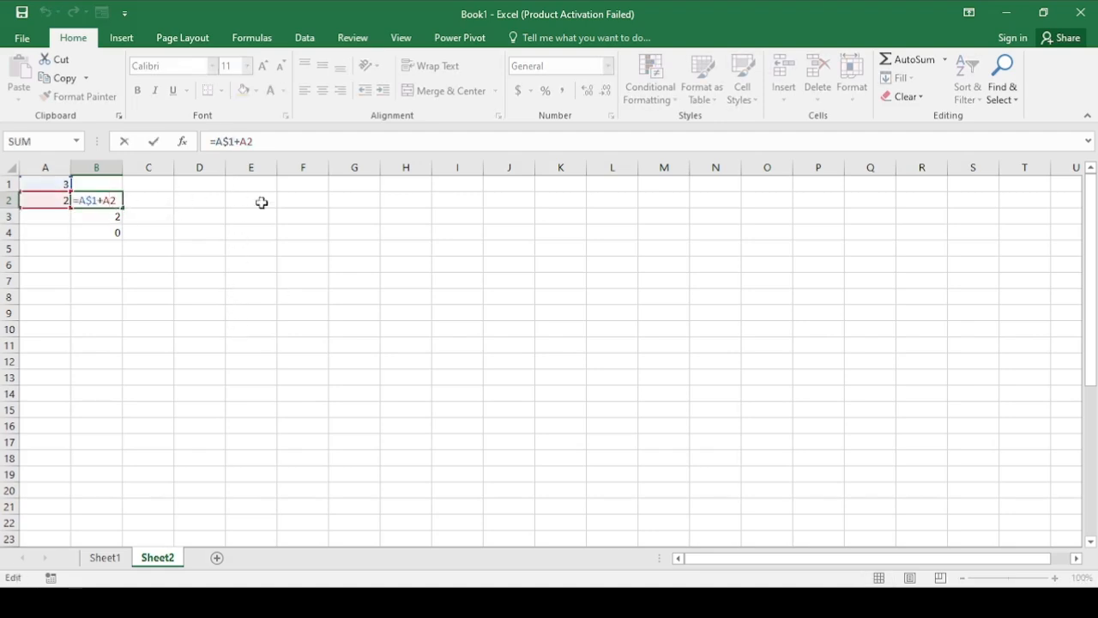
key("Escape")
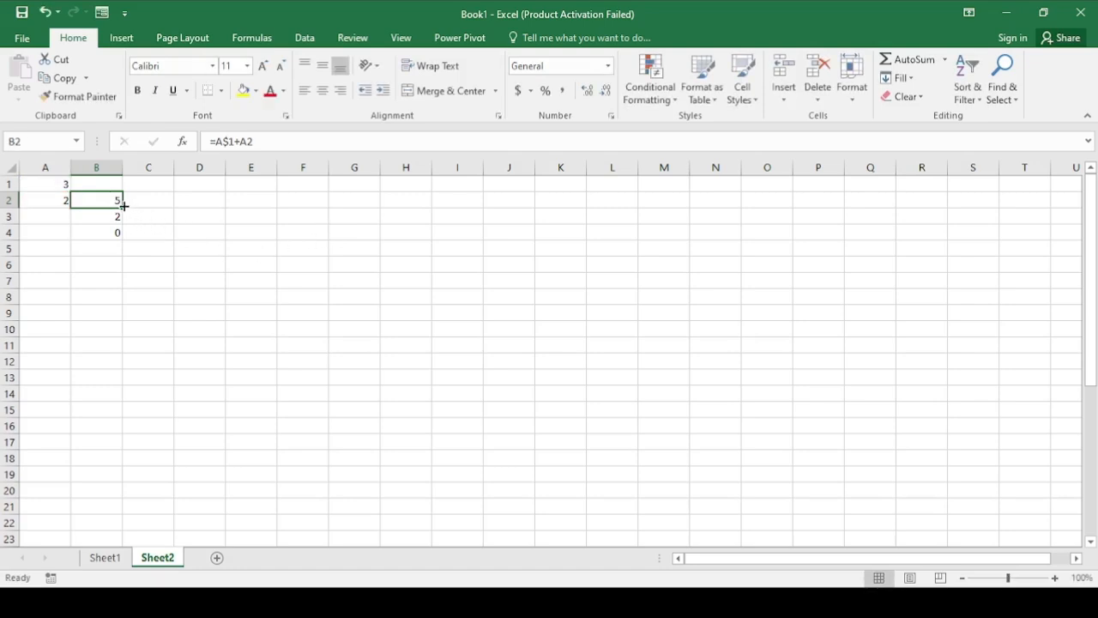
left_click_drag(121, 209, 121, 241)
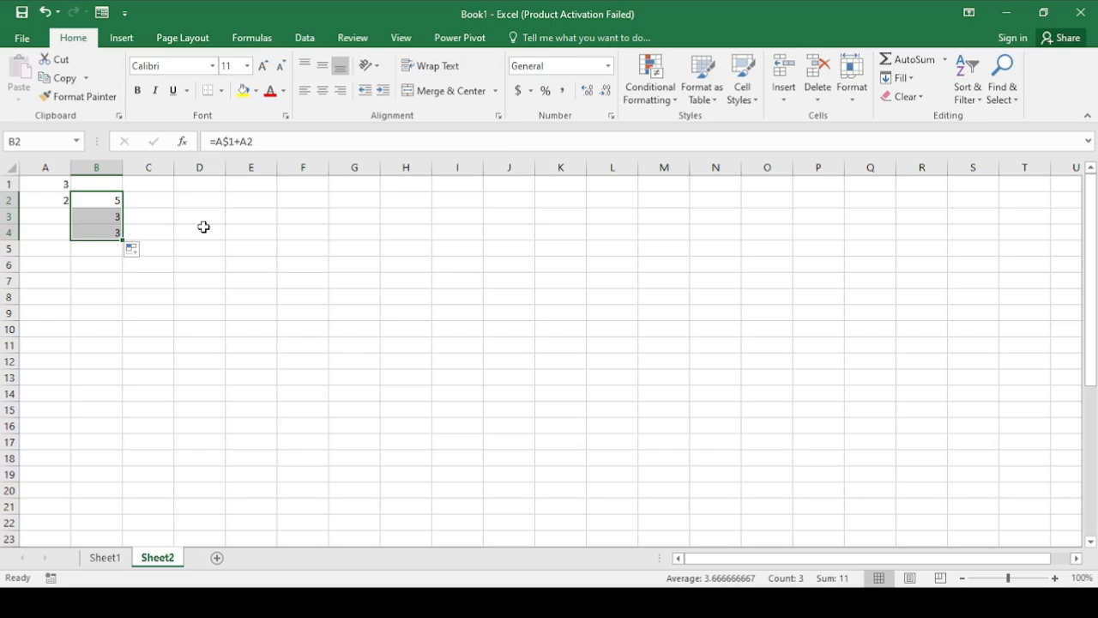
left_click(290, 262)
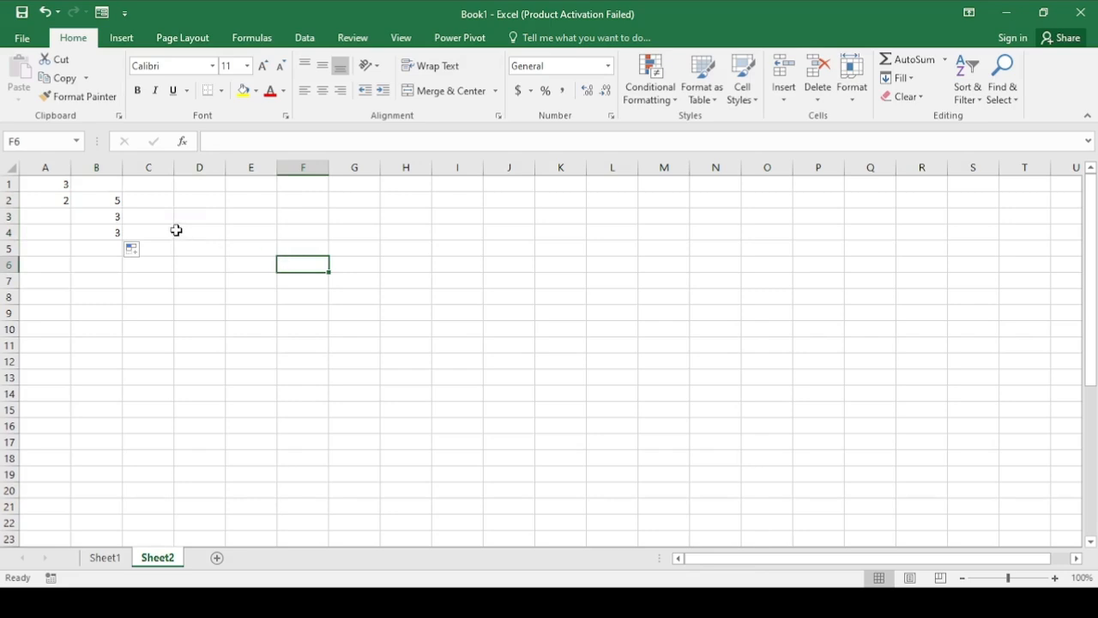
- Clear the contents of the range A1:C7 on Sheet2
left_click(64, 187)
left_click_drag(64, 187, 162, 279)
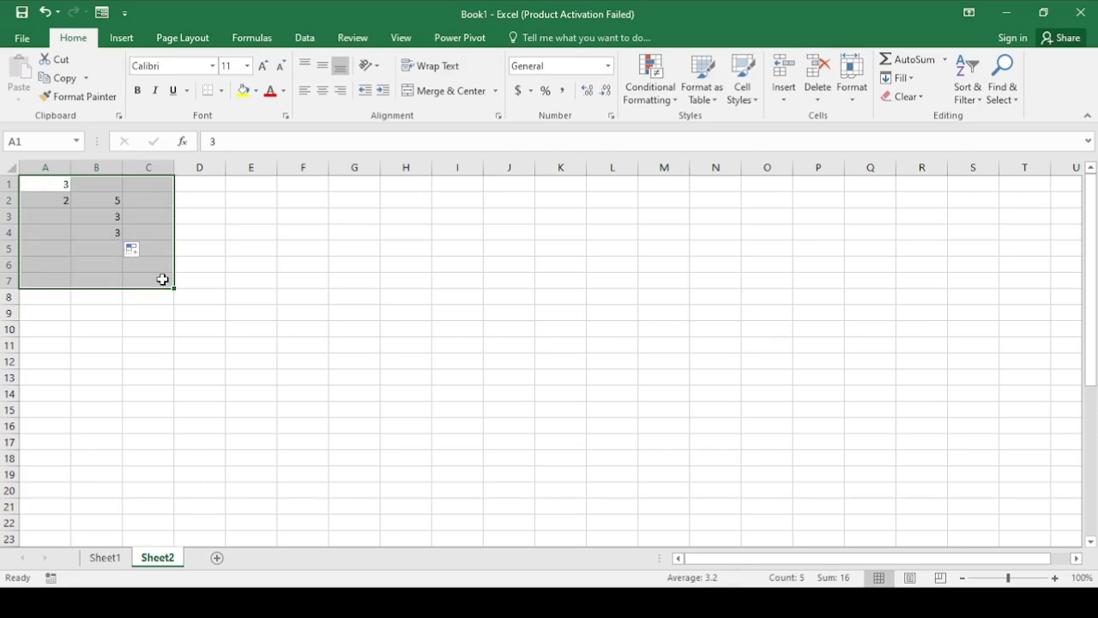
key("Delete")
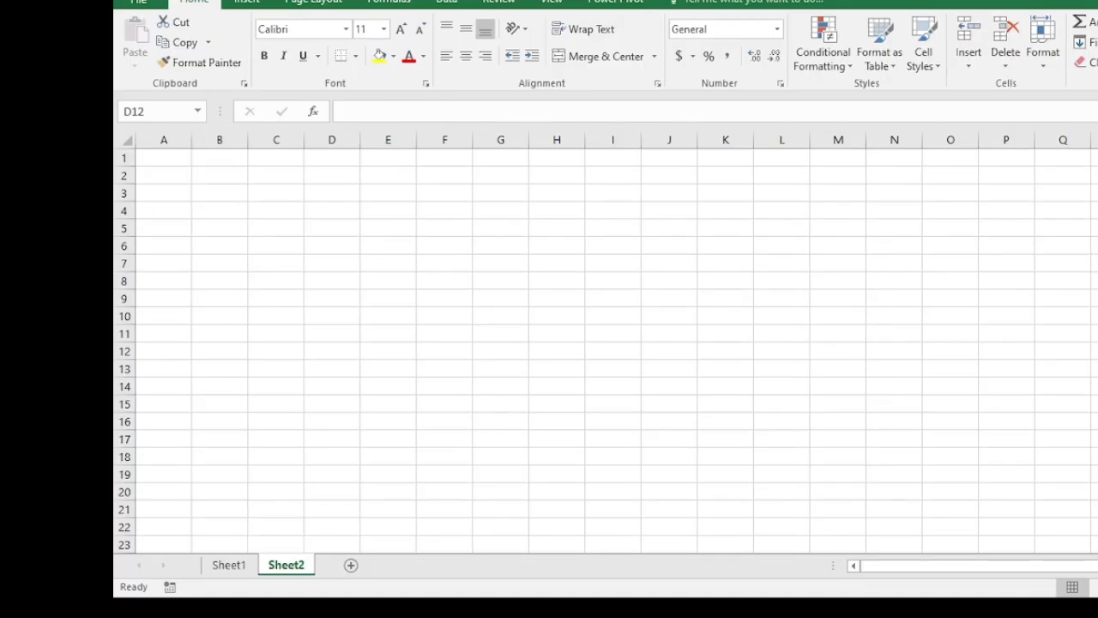